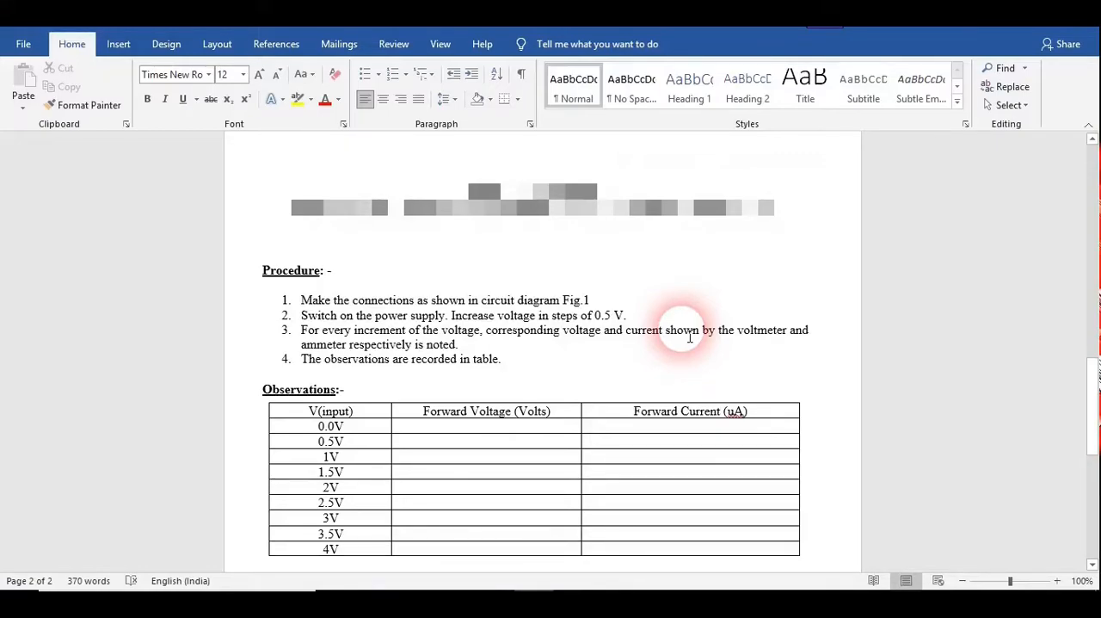
Change the voltage increment in step 2 of the Procedure list to 0.25V
click(616, 316)
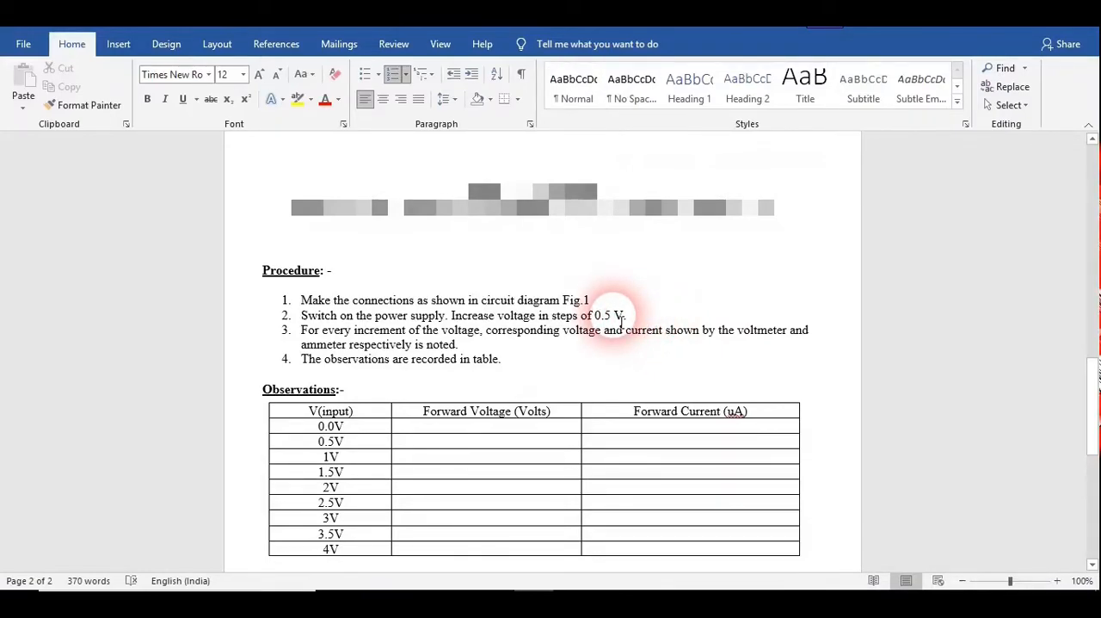
key(BackSpace)
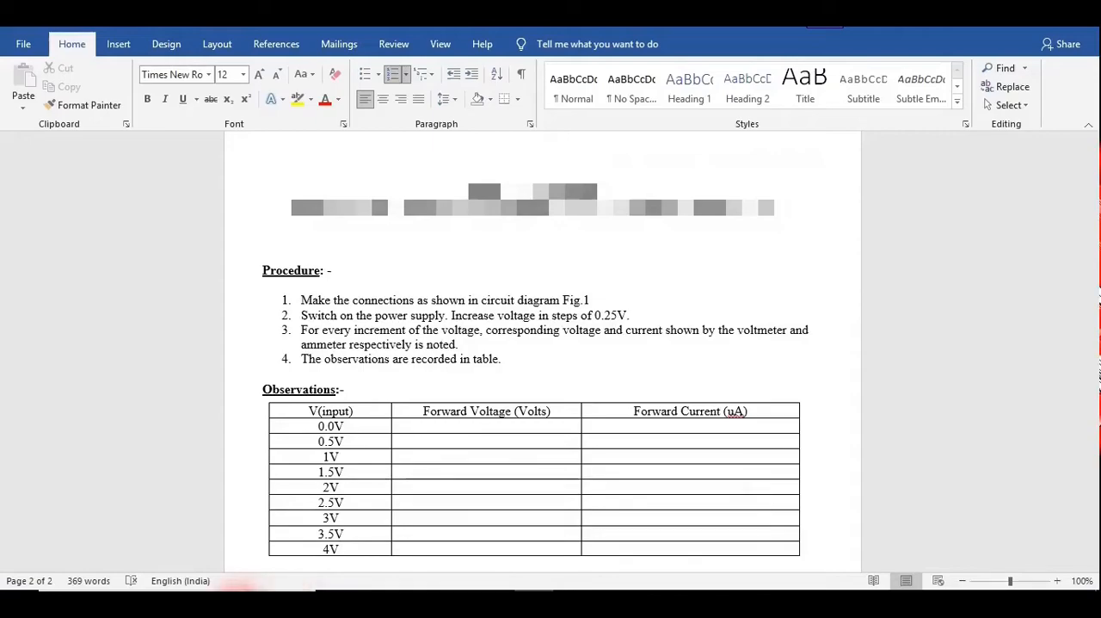
Search the computer for multisim and launch NI Multisim 14.1
click(237, 600)
text(mul)
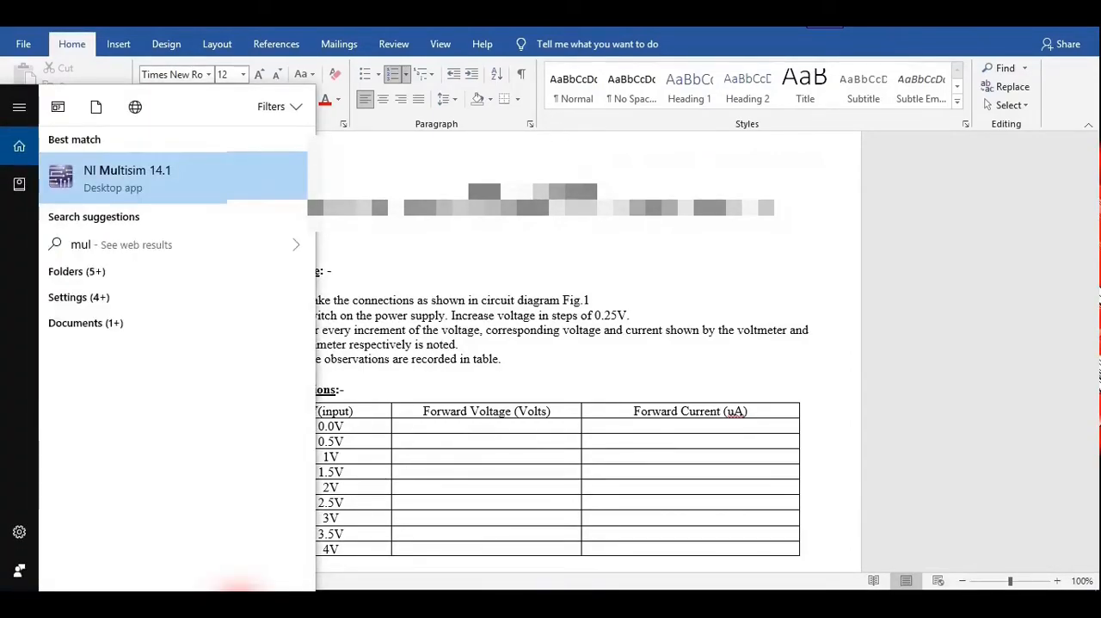
text(tisim)
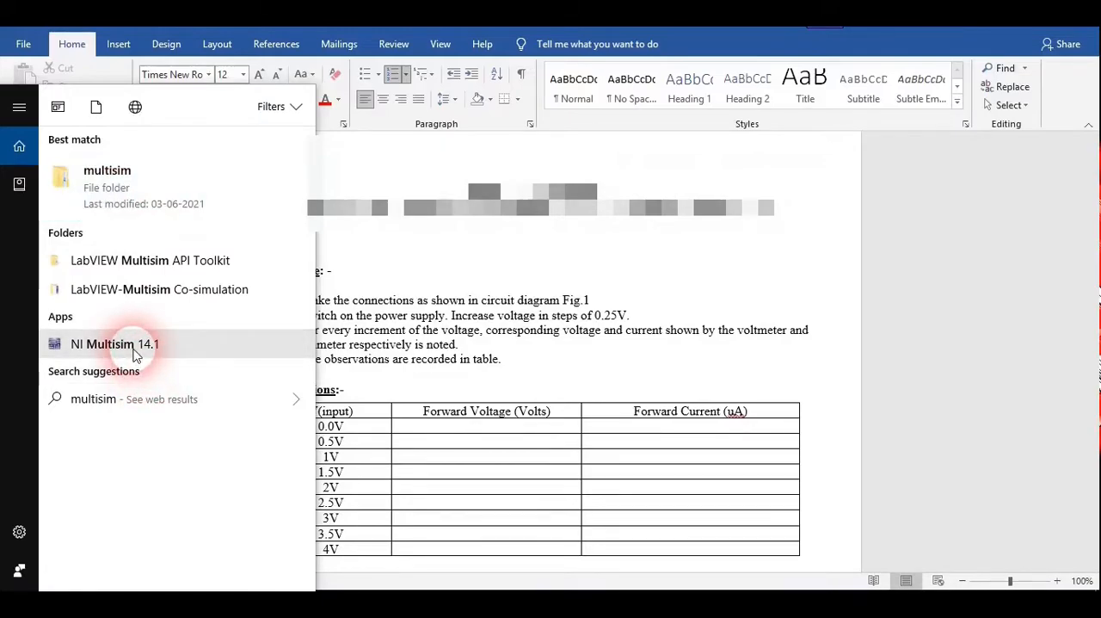
click(749, 317)
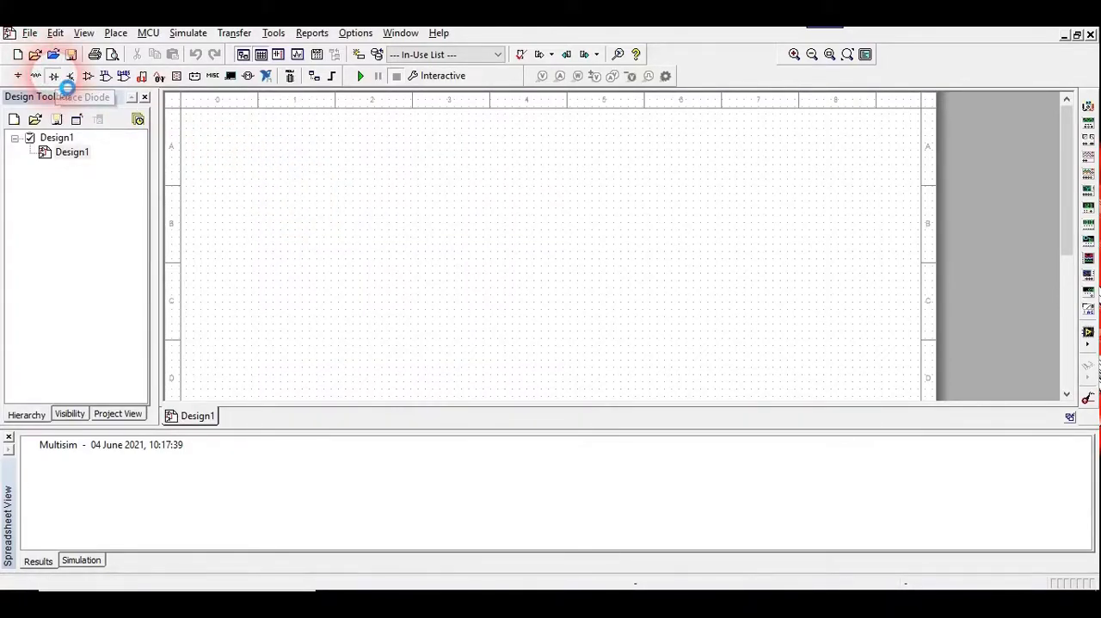
Place an LED_red component from the LED family of the Diodes group on the upper middle of the schematic
click(69, 77)
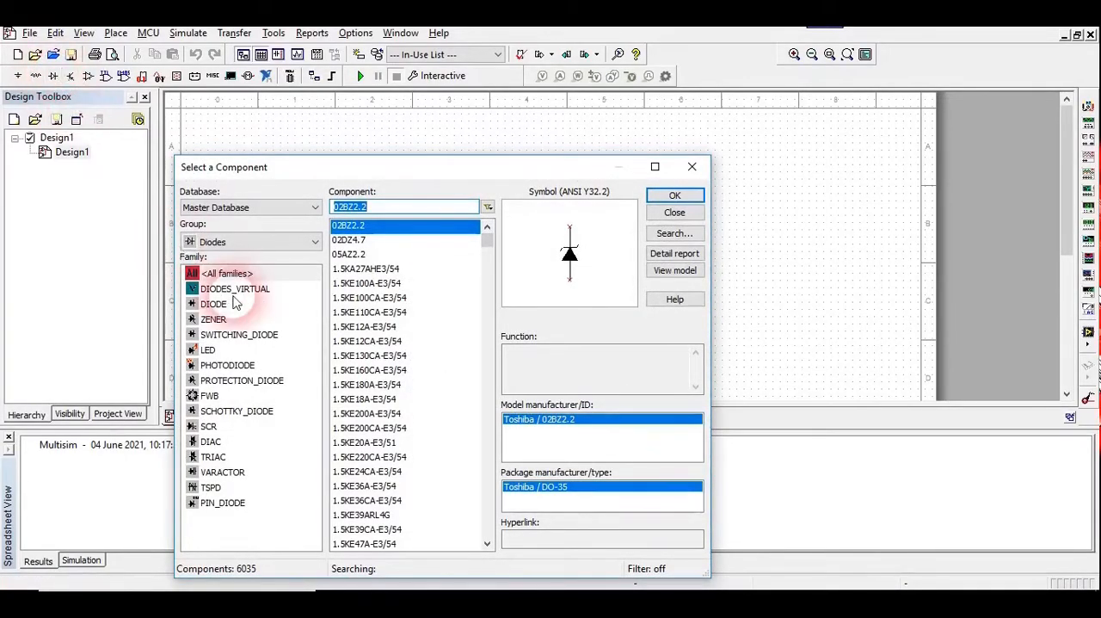
click(212, 352)
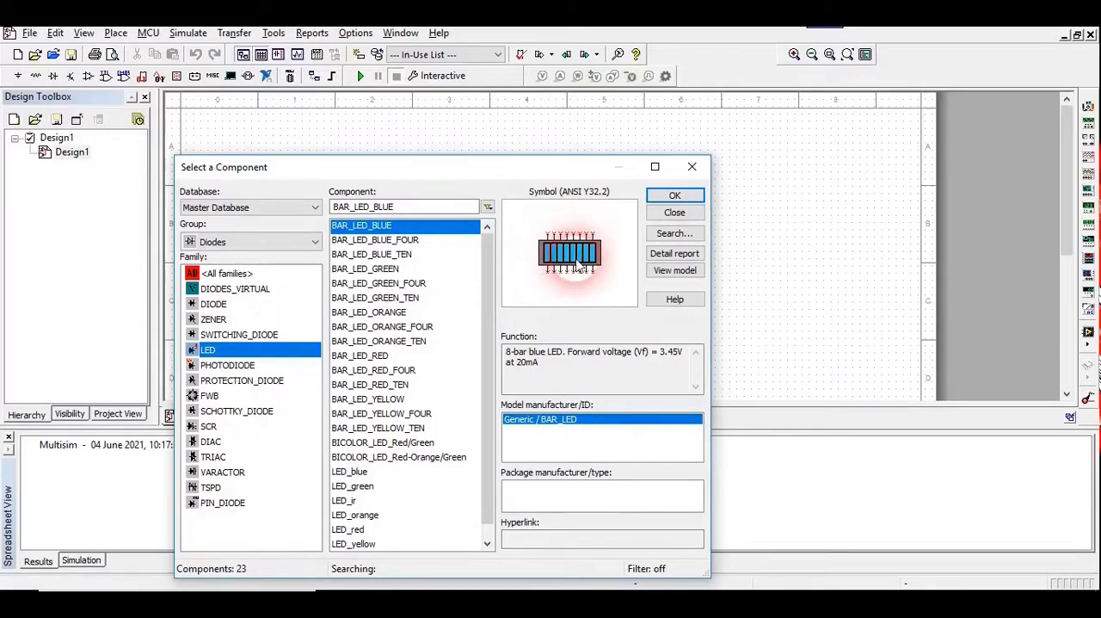
drag(487, 301, 489, 344)
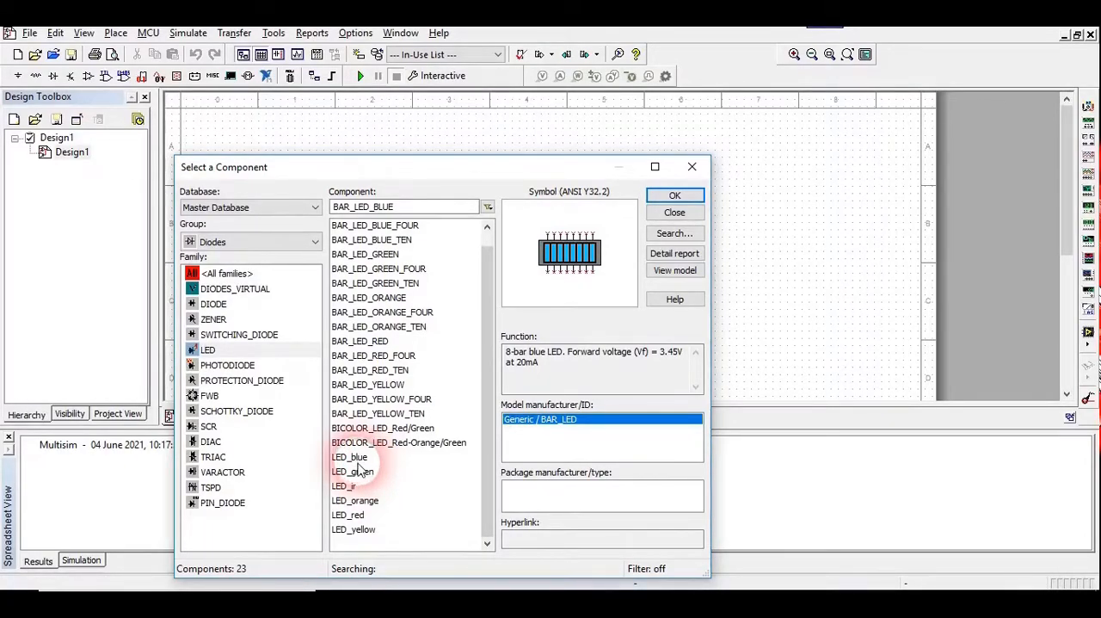
click(359, 516)
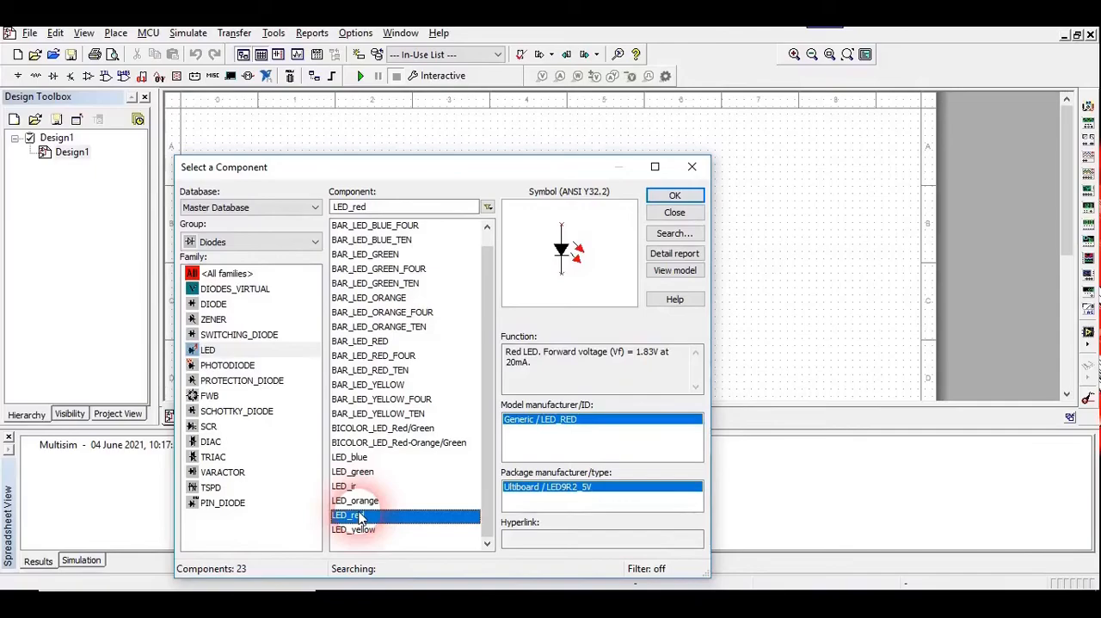
click(675, 197)
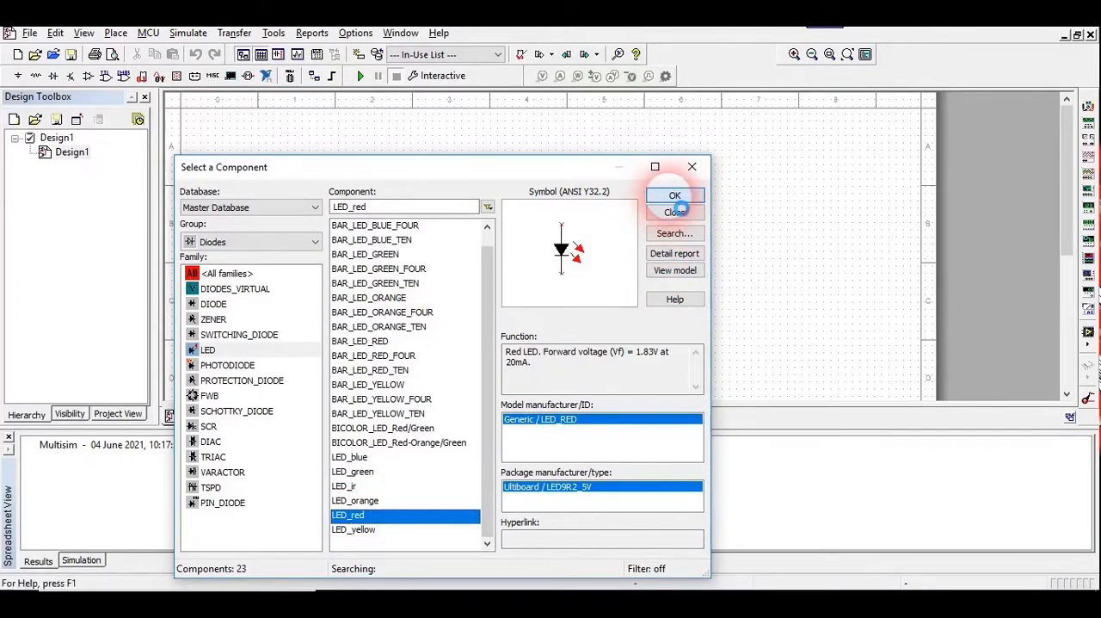
click(568, 236)
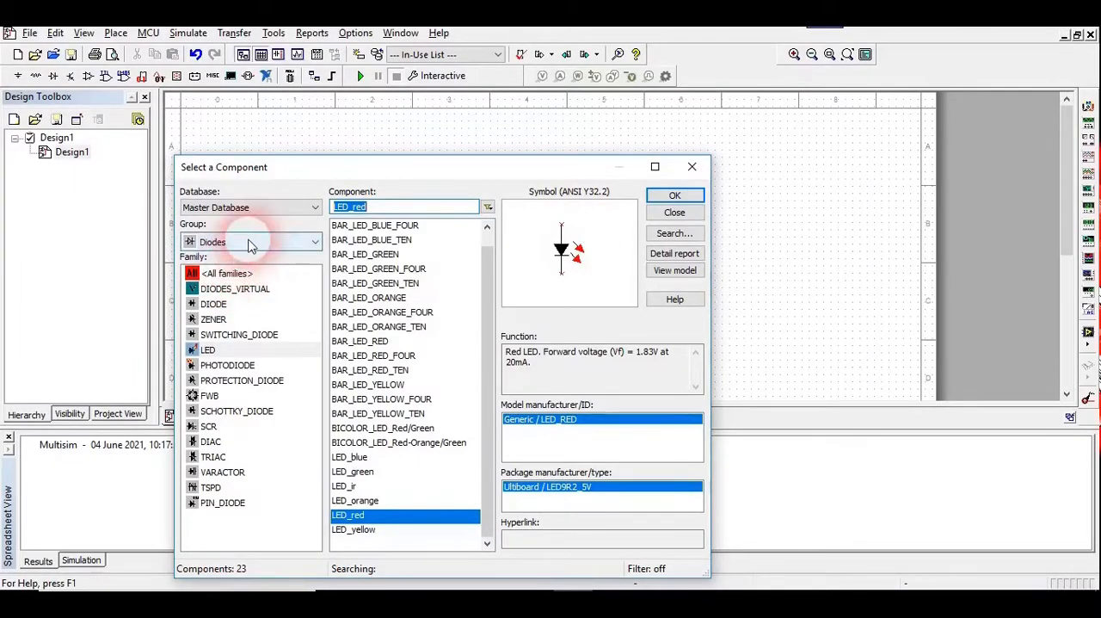
Place a 1k resistor from the Basic group's RESISTOR family to the upper left of the LED
click(248, 241)
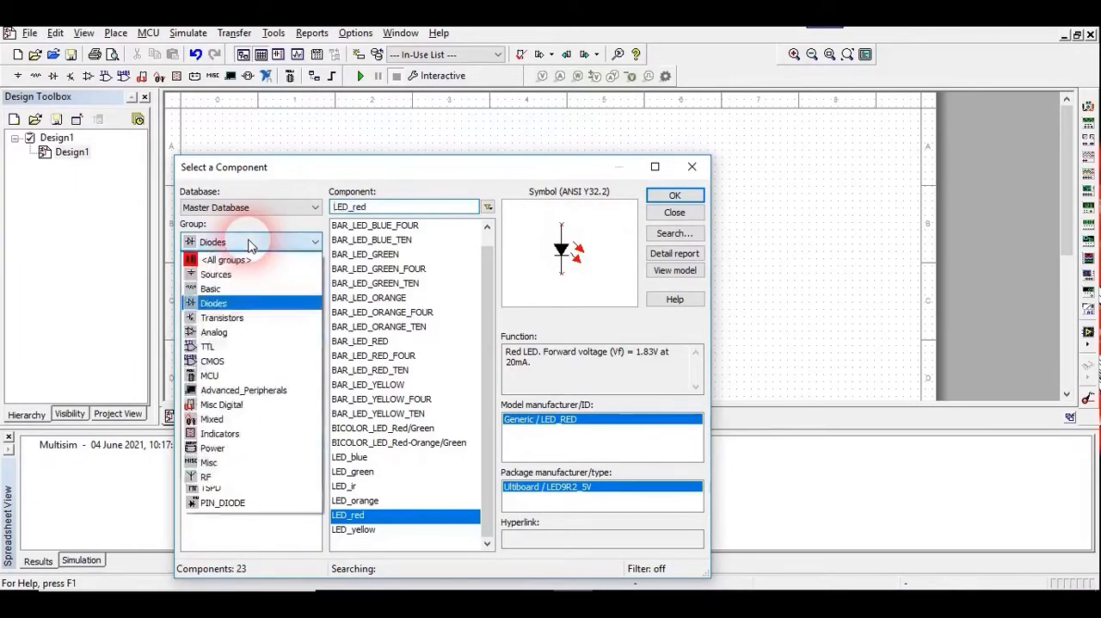
click(215, 289)
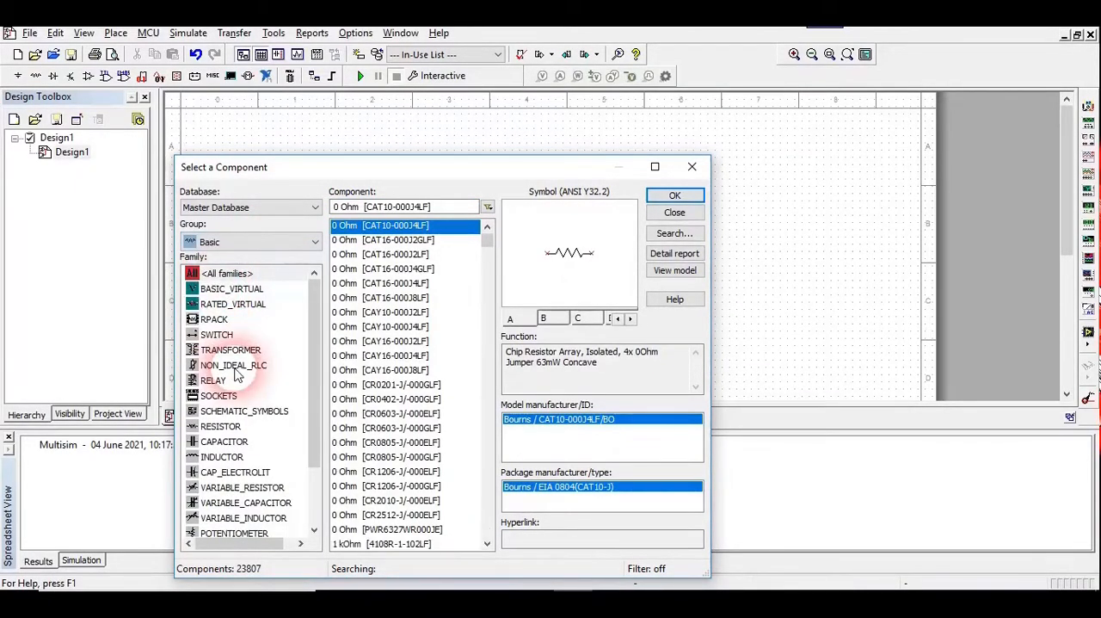
click(222, 427)
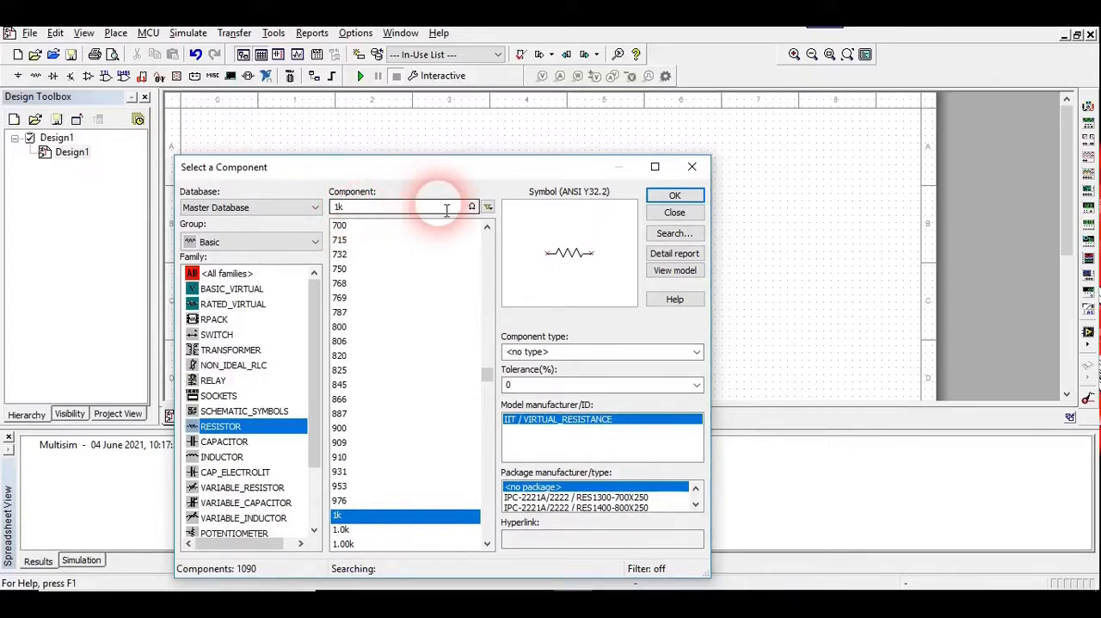
click(674, 196)
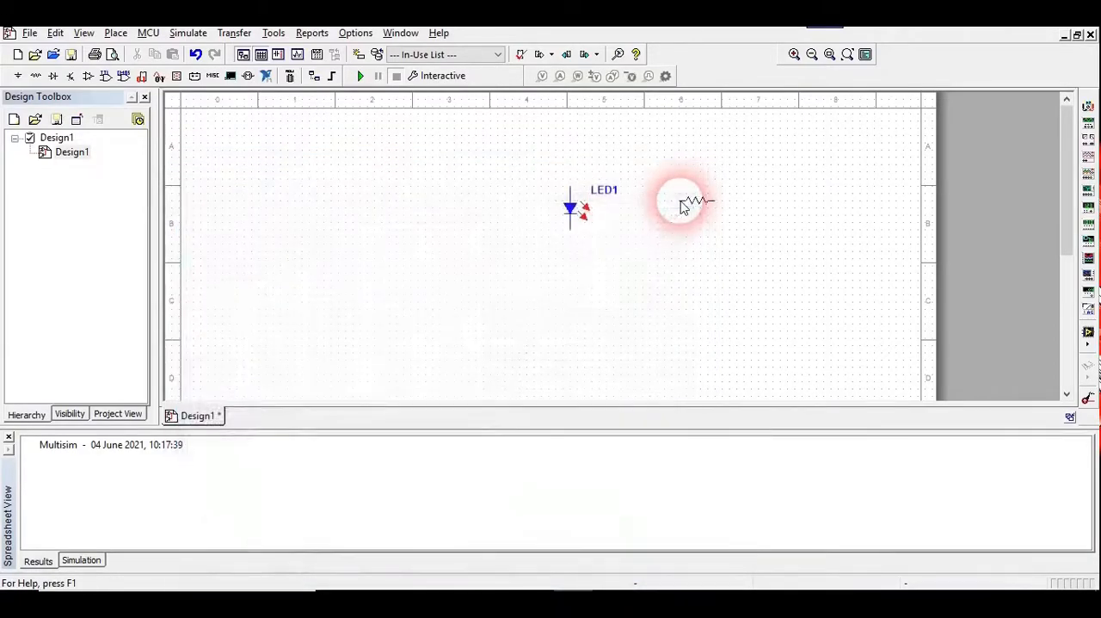
click(463, 182)
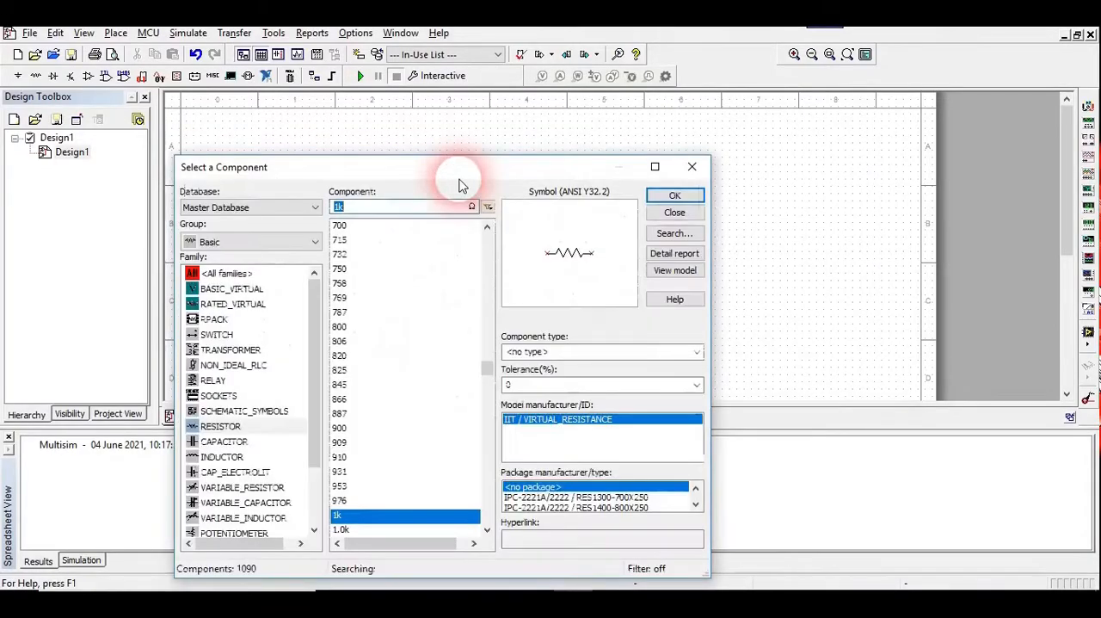
Place a DC_POWER source from the Sources group's POWER_SOURCES family to the lower left of the resistor
click(284, 245)
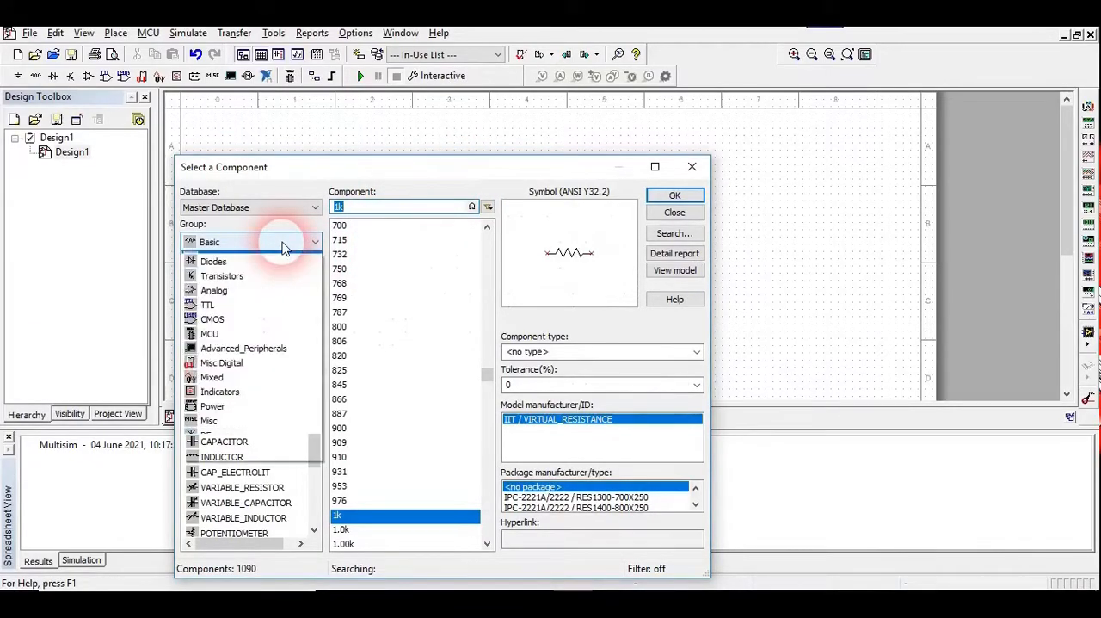
click(225, 273)
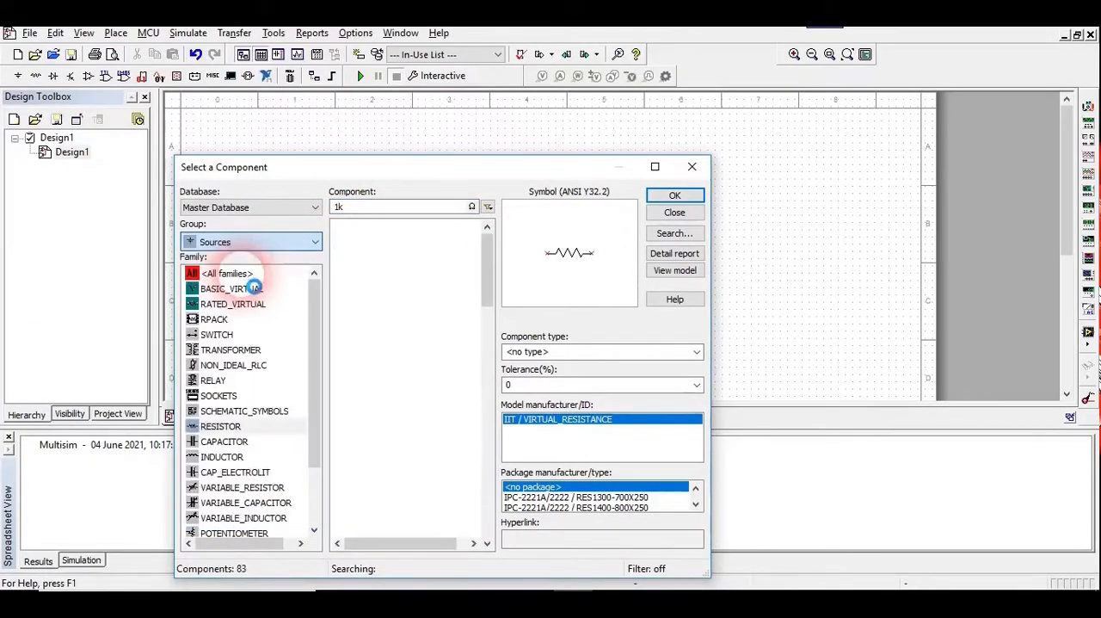
click(234, 292)
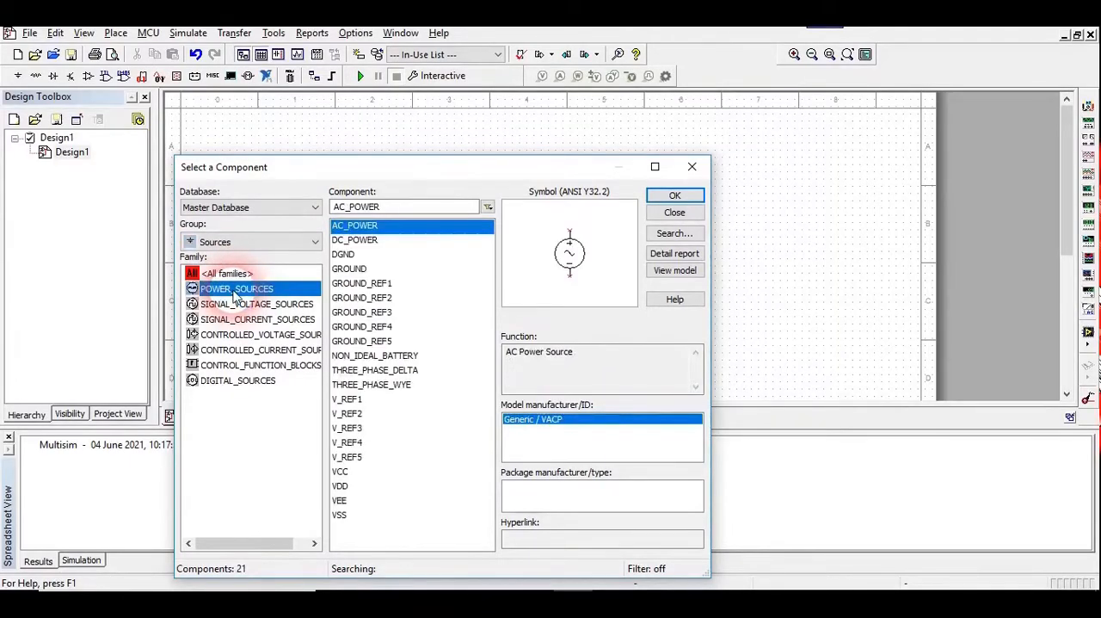
click(373, 241)
click(676, 196)
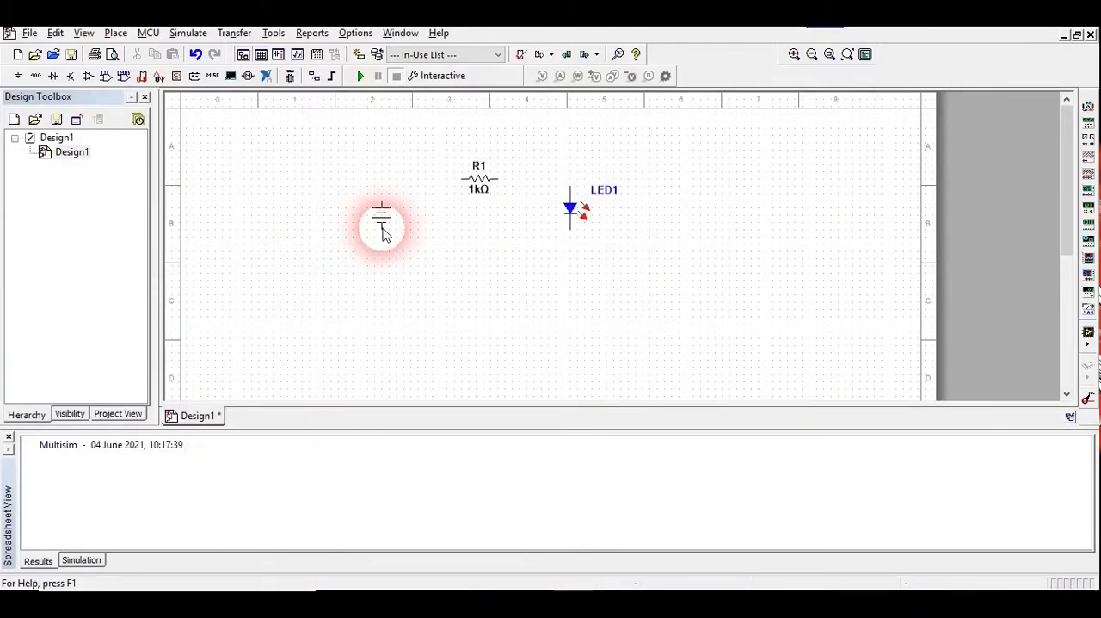
click(384, 234)
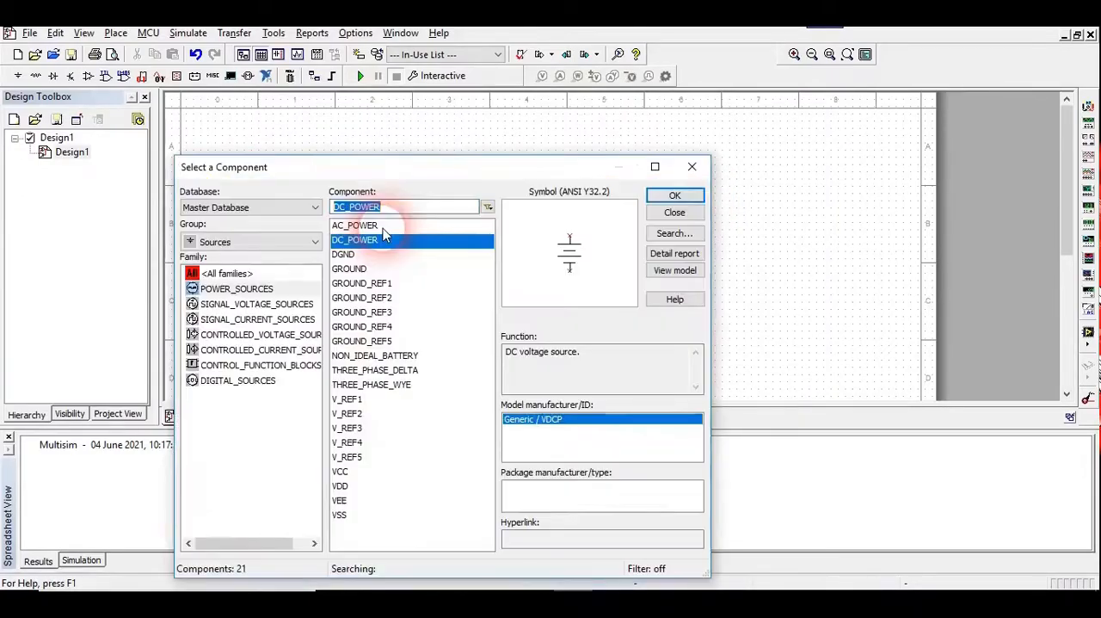
Place a GROUND symbol below the resistor and close the component browser
click(352, 272)
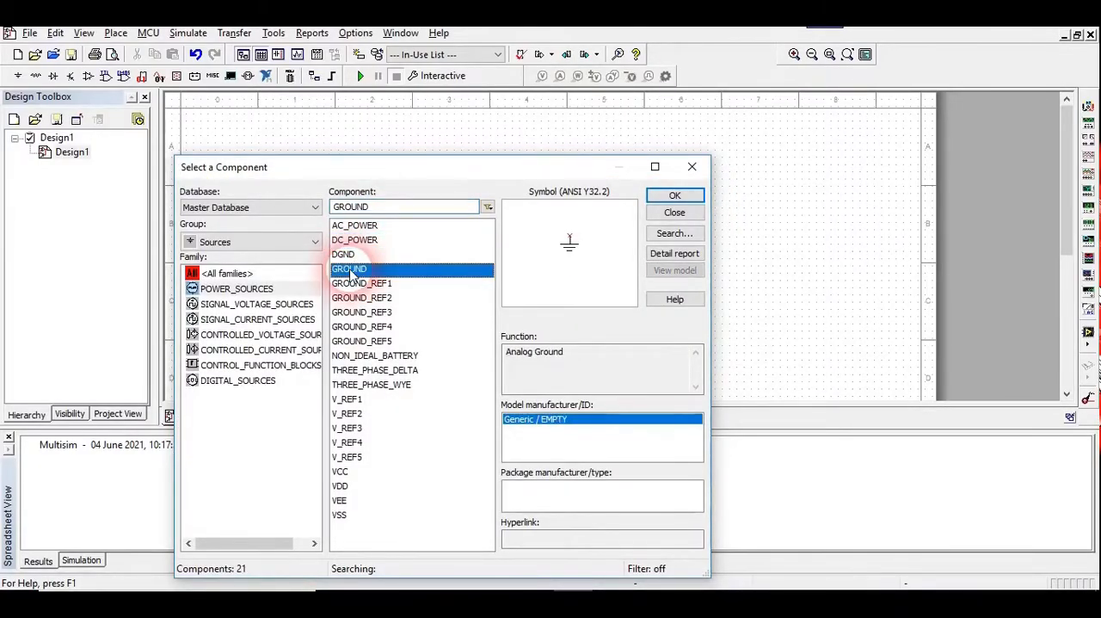
click(695, 197)
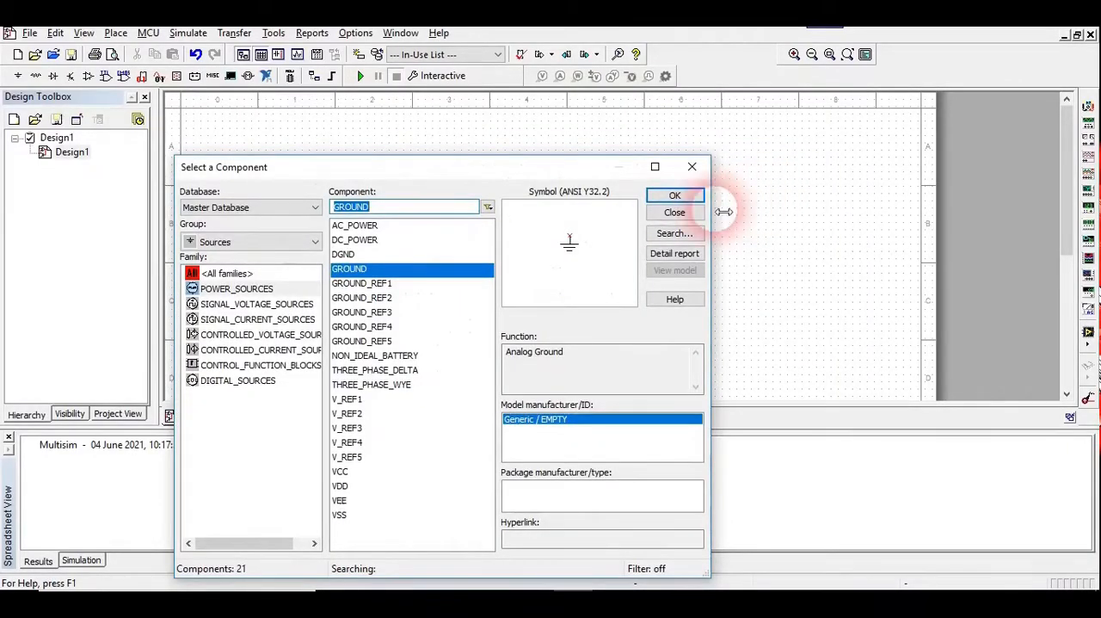
click(697, 214)
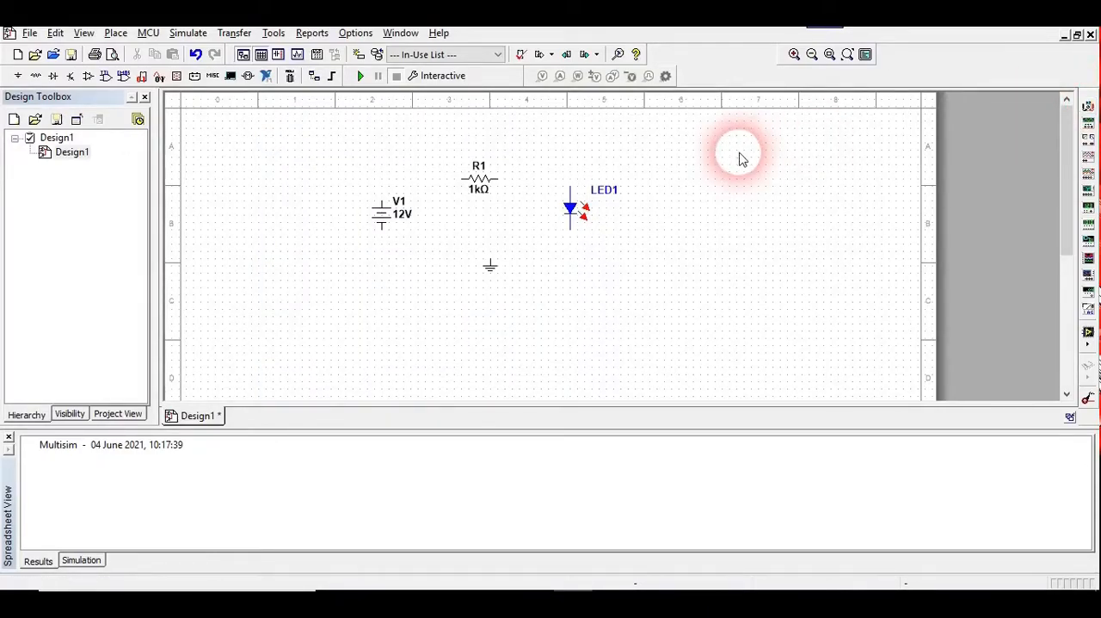
Place two multimeters on the schematic, one above the LED and the other to its upper right
click(1087, 105)
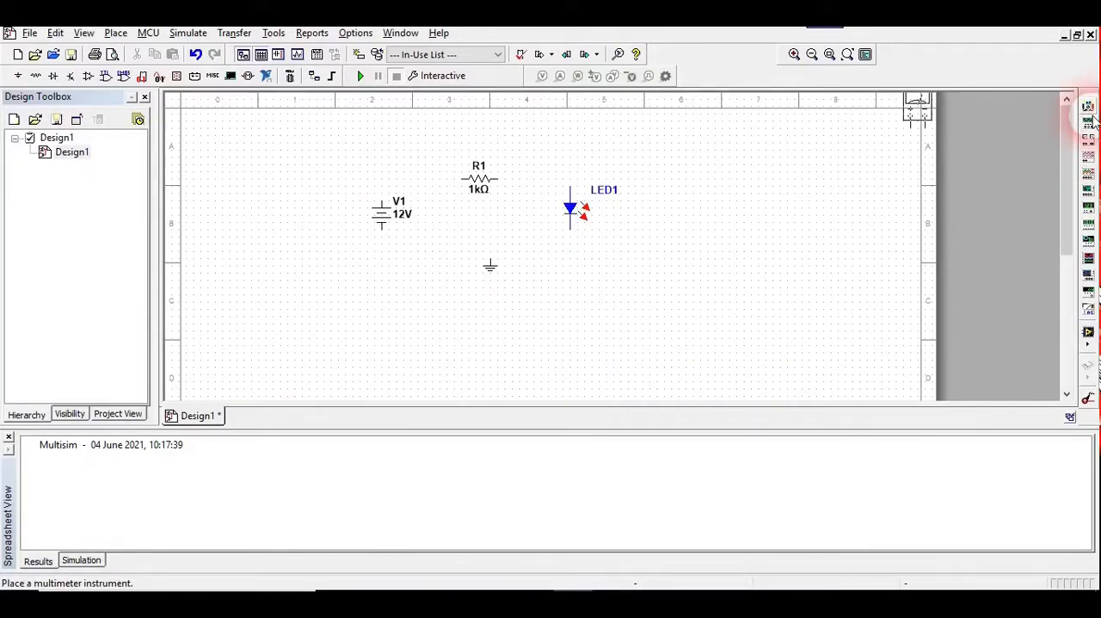
click(607, 170)
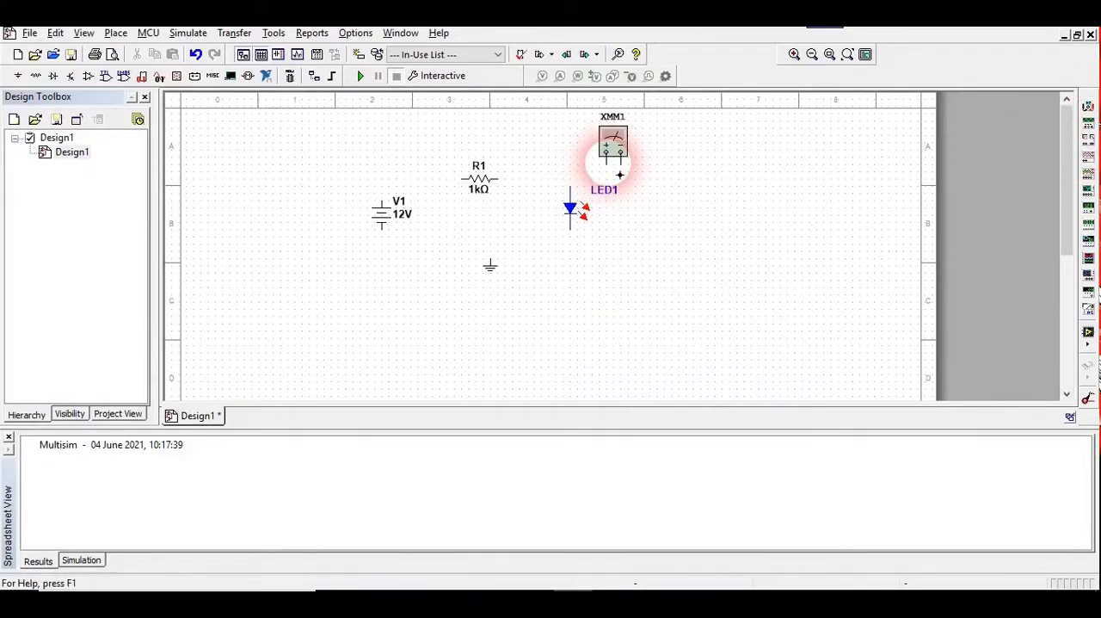
click(1089, 105)
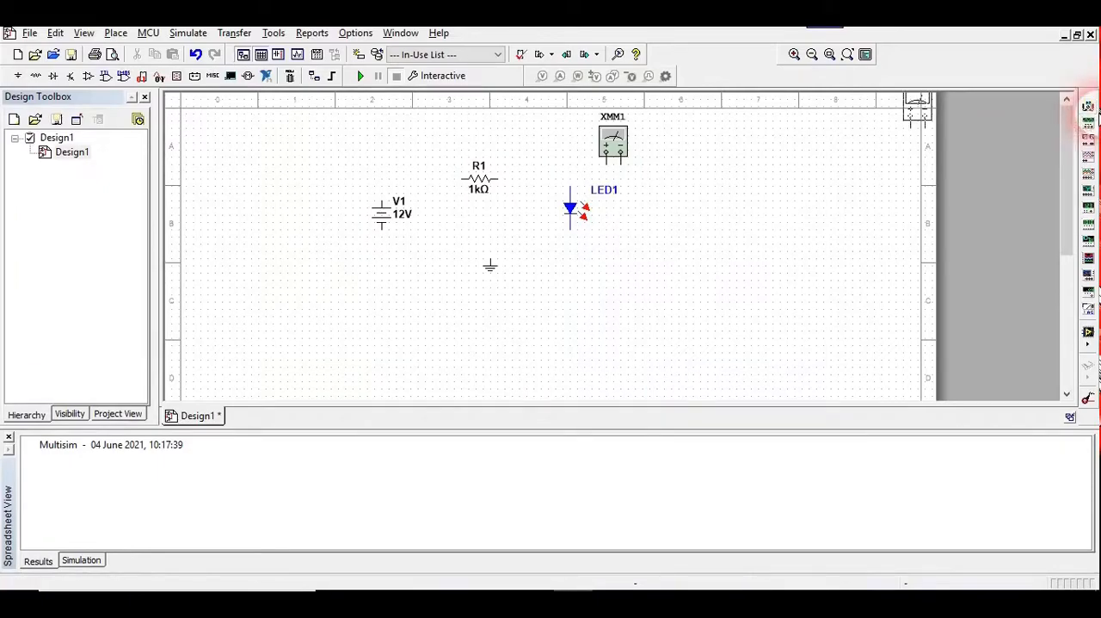
click(712, 186)
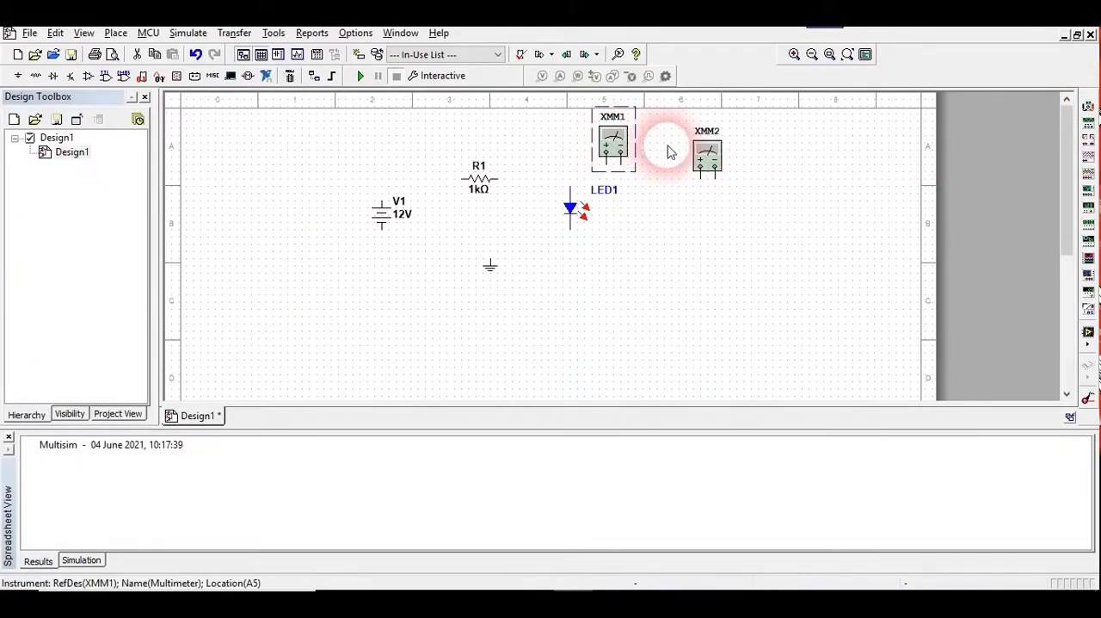
click(710, 154)
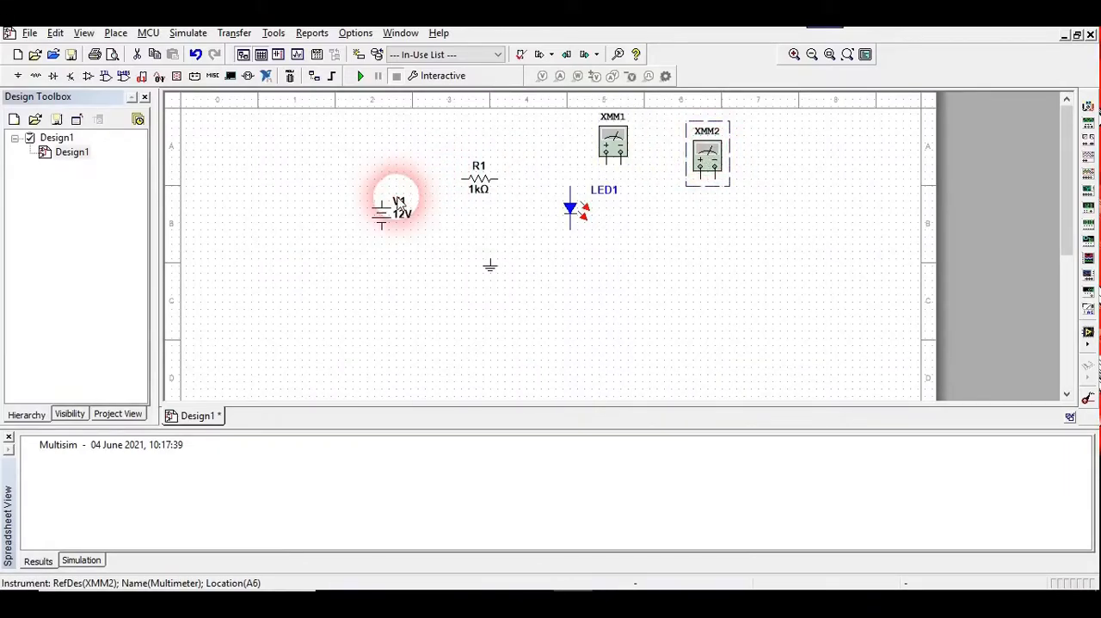
click(614, 147)
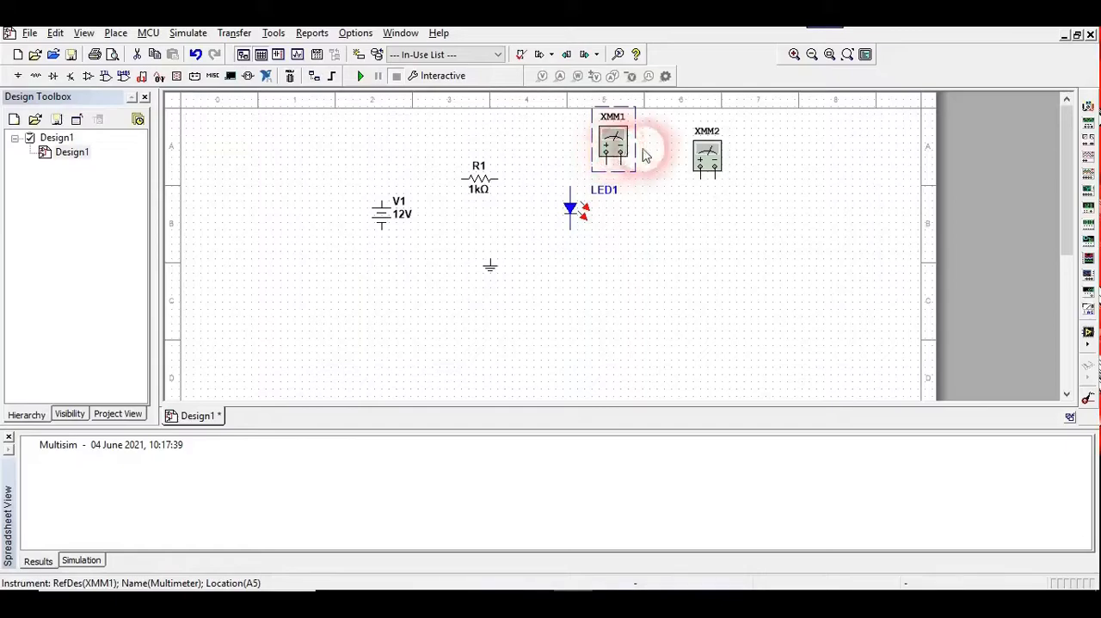
click(708, 164)
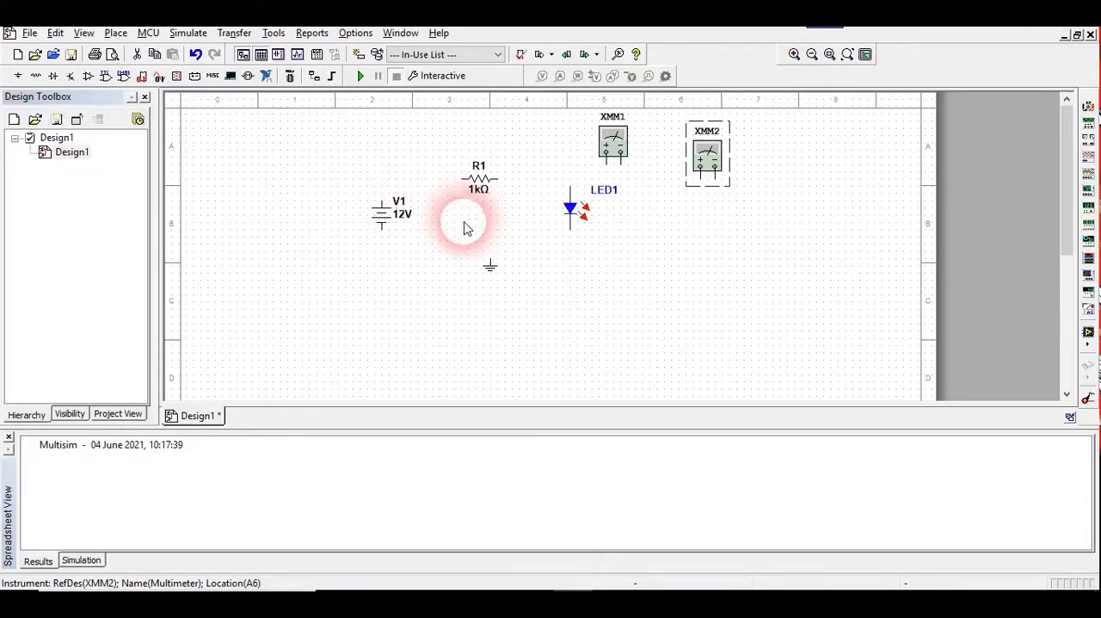
Switch to the Word lab document and examine the Fig.1 circuit diagram for the required connections
click(542, 600)
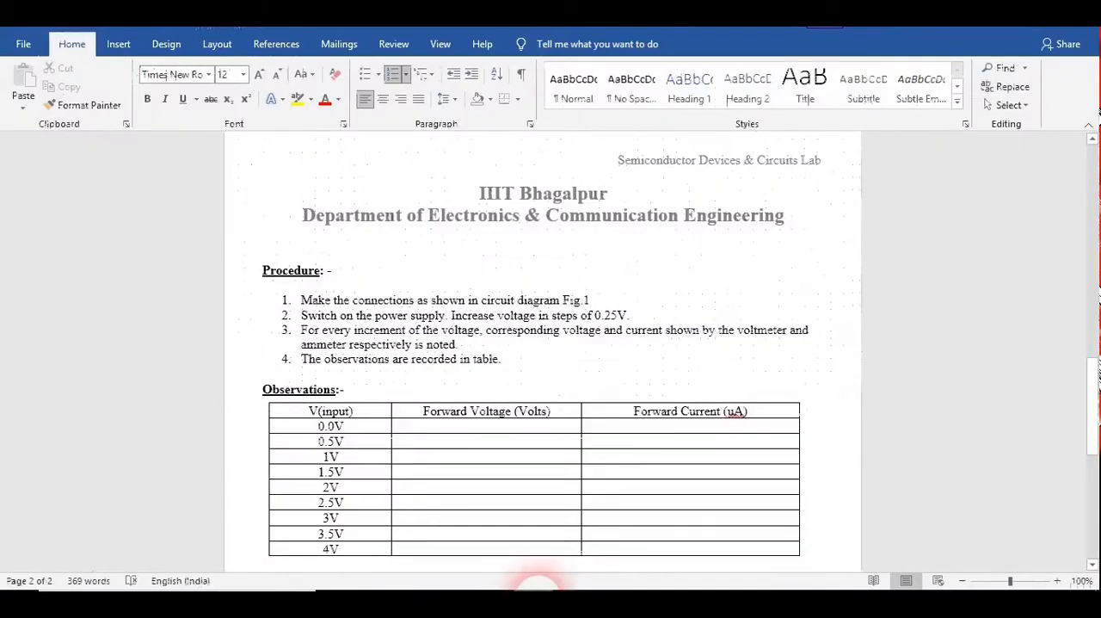
click(1095, 158)
click(1094, 157)
drag(1095, 180, 1095, 246)
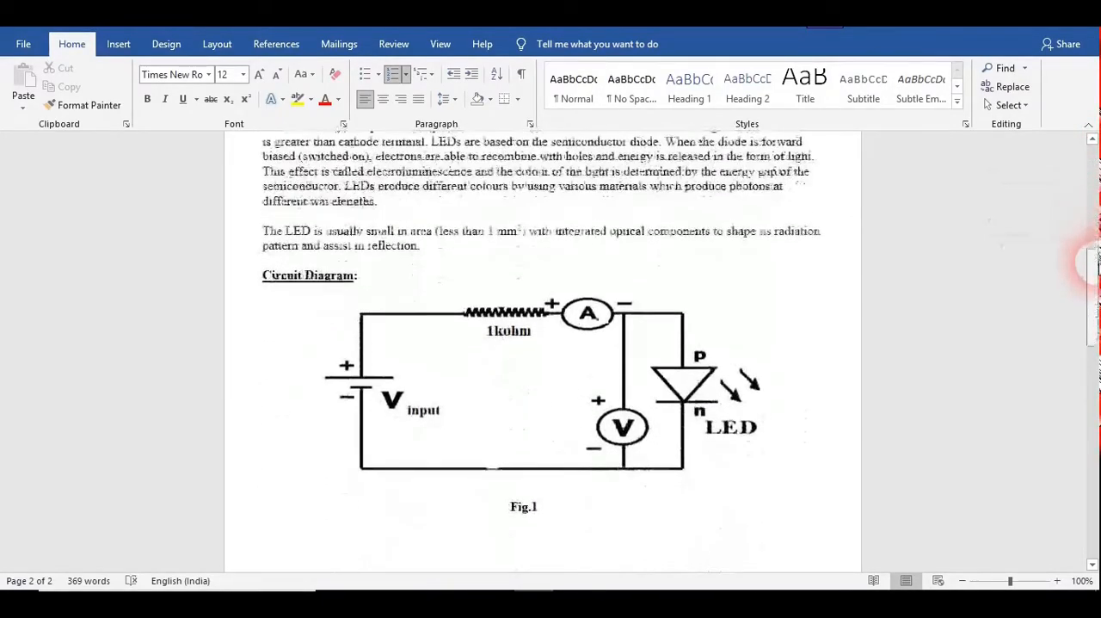
Switch back to Multisim and wire the DC source's positive terminal to the 1k resistor and the resistor's other end to the LED's anode
click(565, 600)
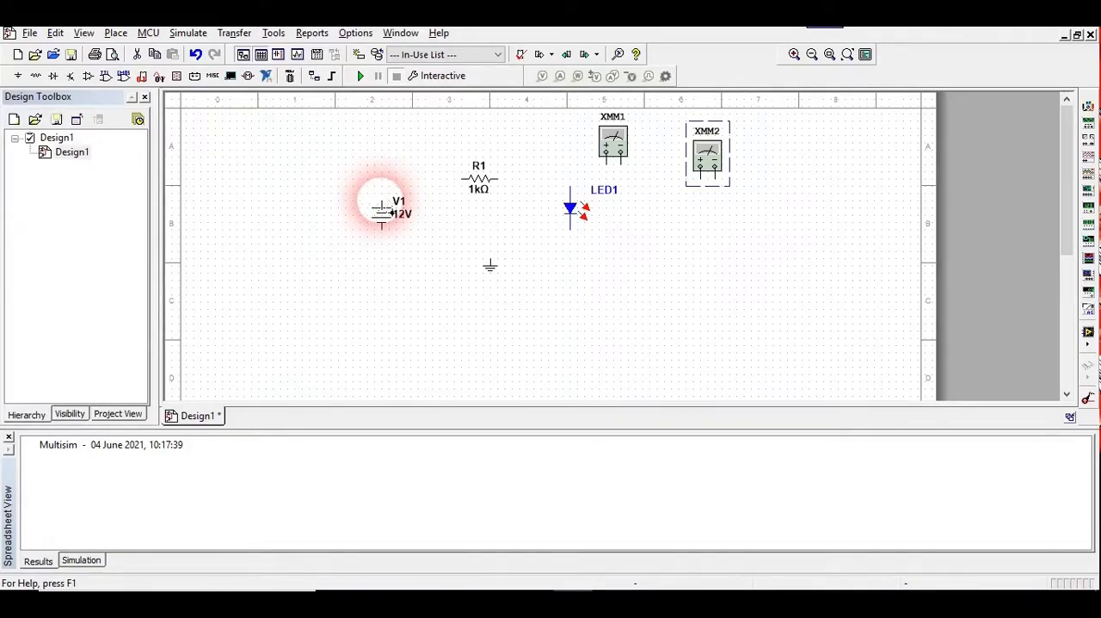
click(384, 205)
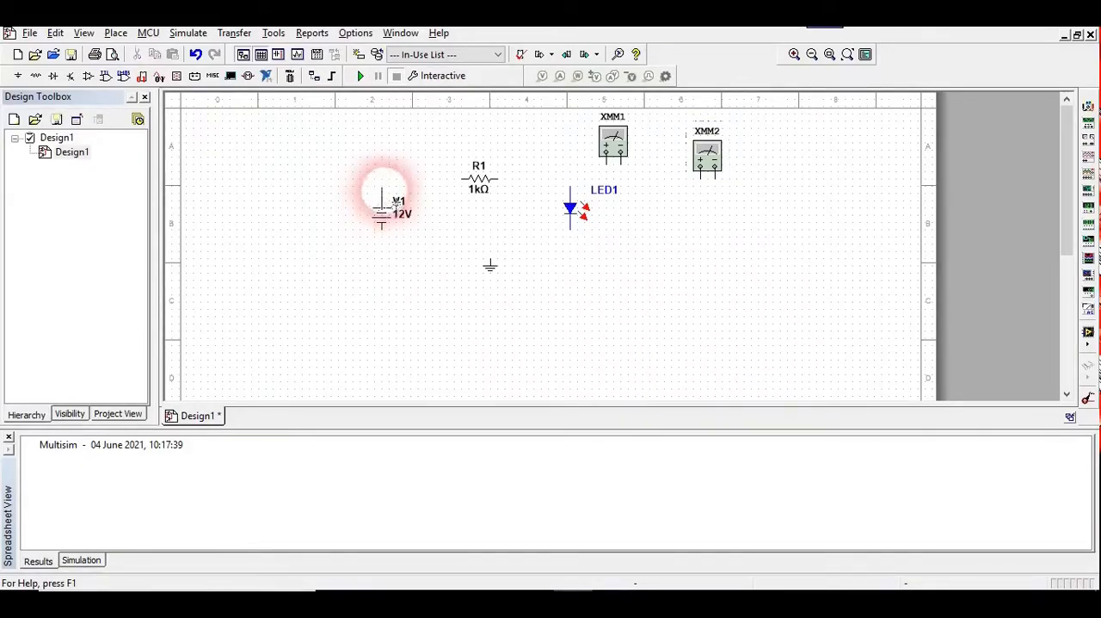
click(468, 179)
click(496, 179)
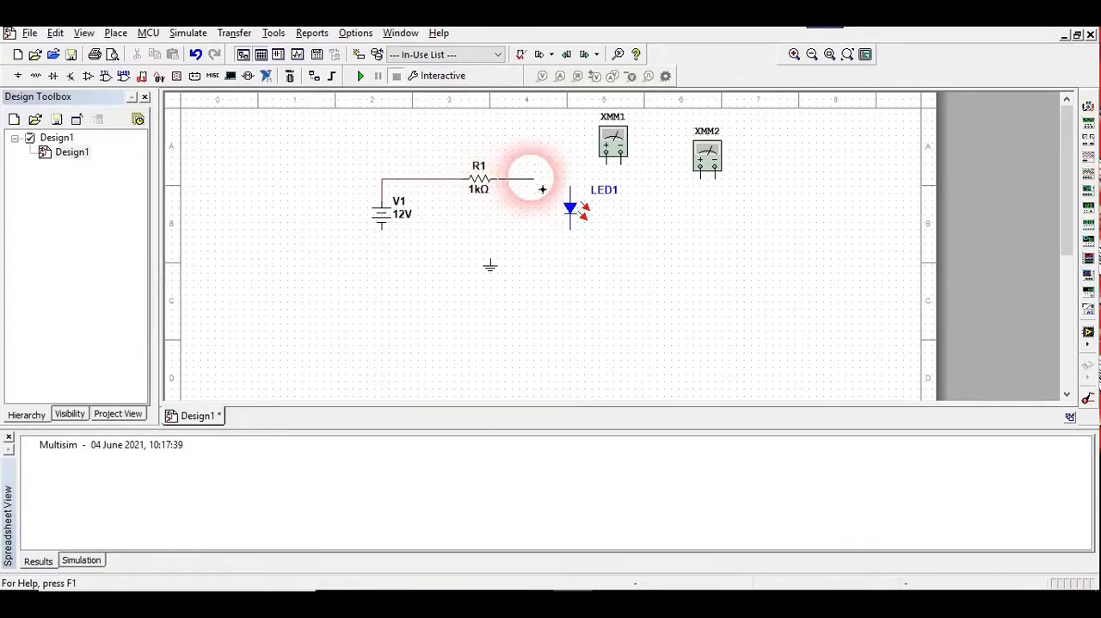
click(570, 197)
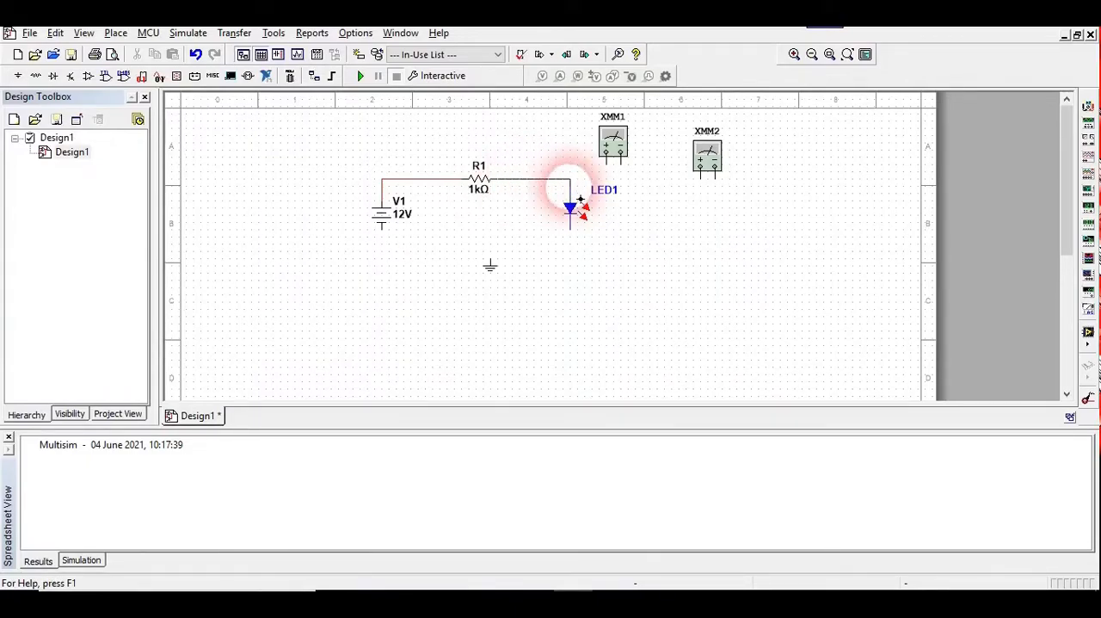
Wire the LED's cathode and the DC source's negative terminal to the ground symbol to close the loop
click(570, 228)
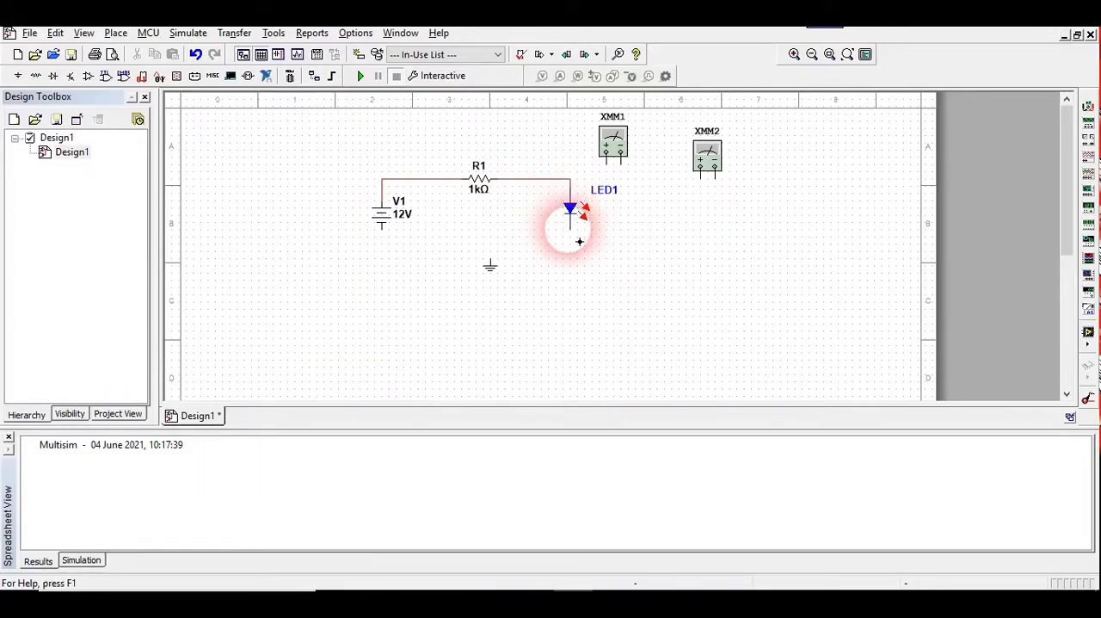
click(489, 258)
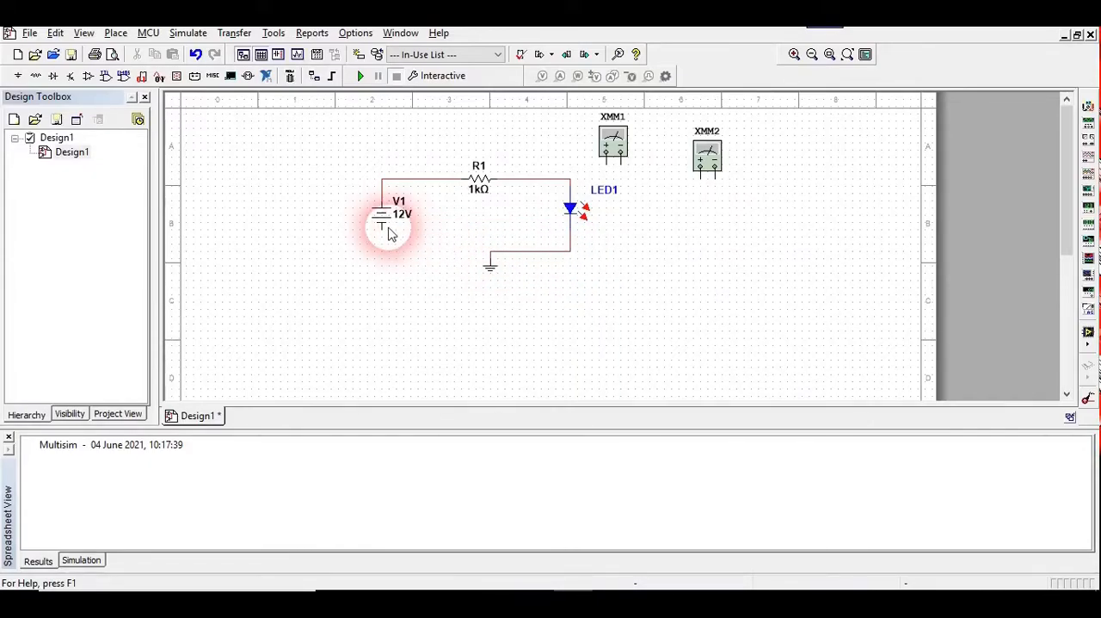
drag(394, 241, 499, 266)
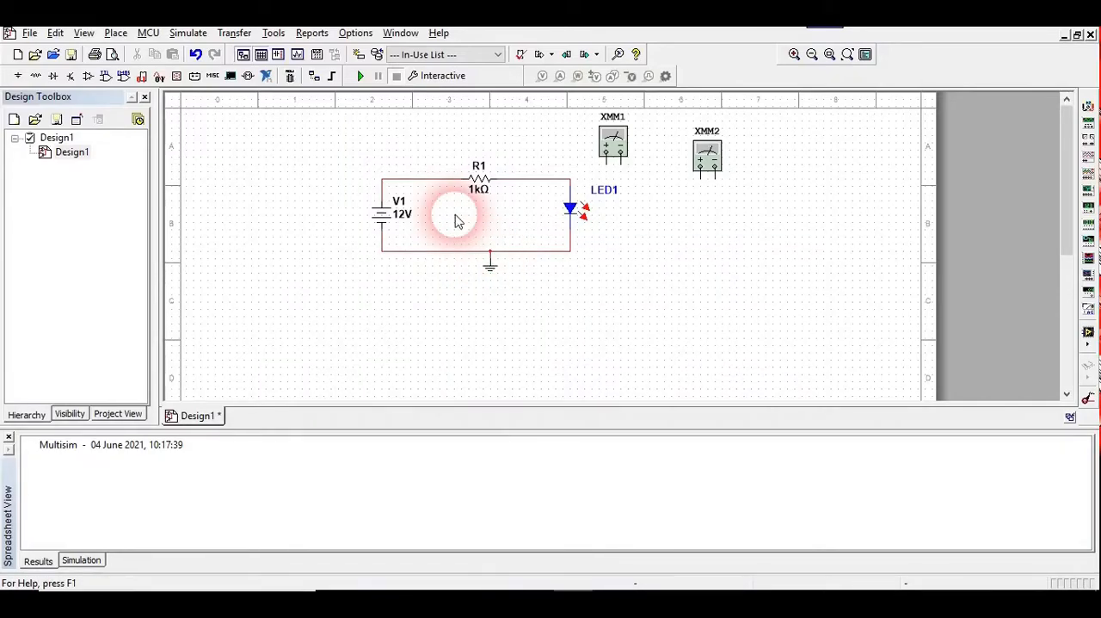
Open the Analyses and Simulation settings and choose DC Sweep as the active analysis
click(182, 34)
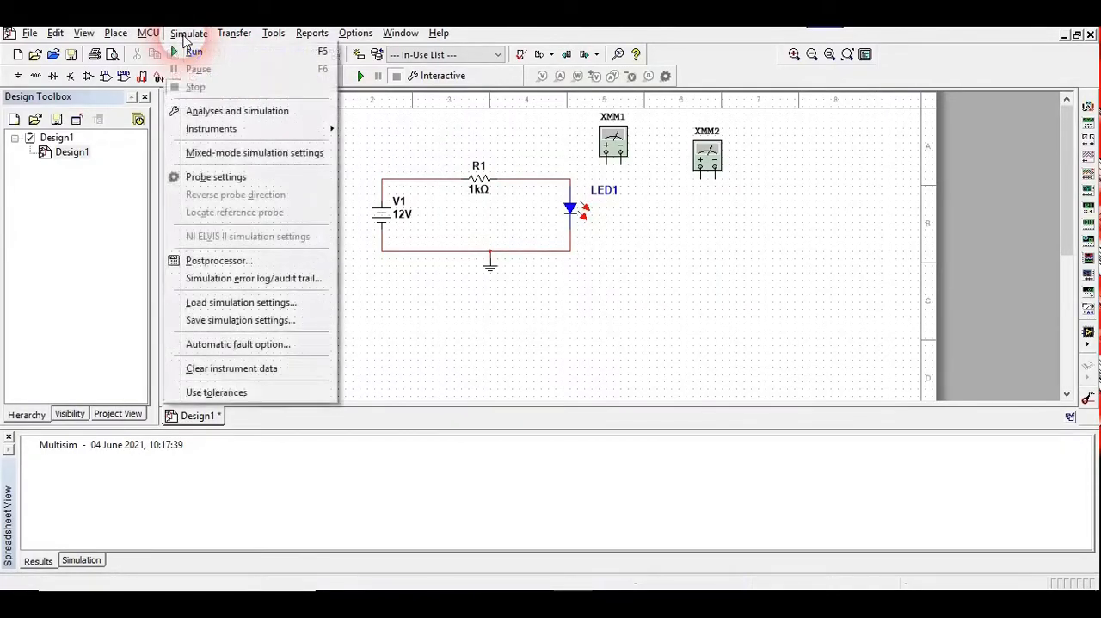
click(230, 112)
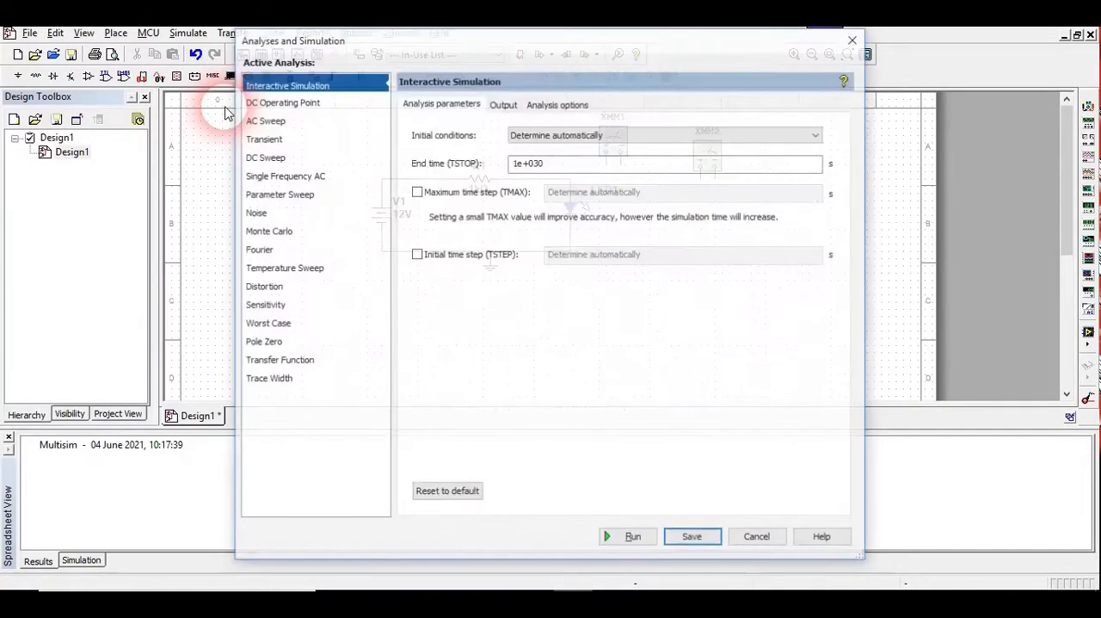
click(274, 156)
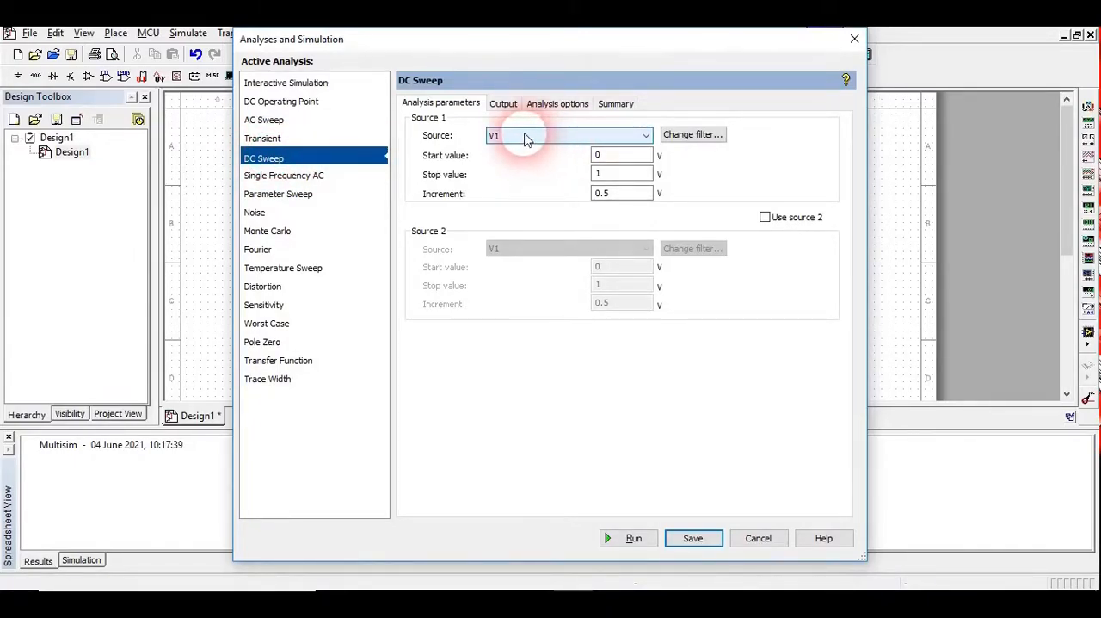
drag(501, 46, 844, 216)
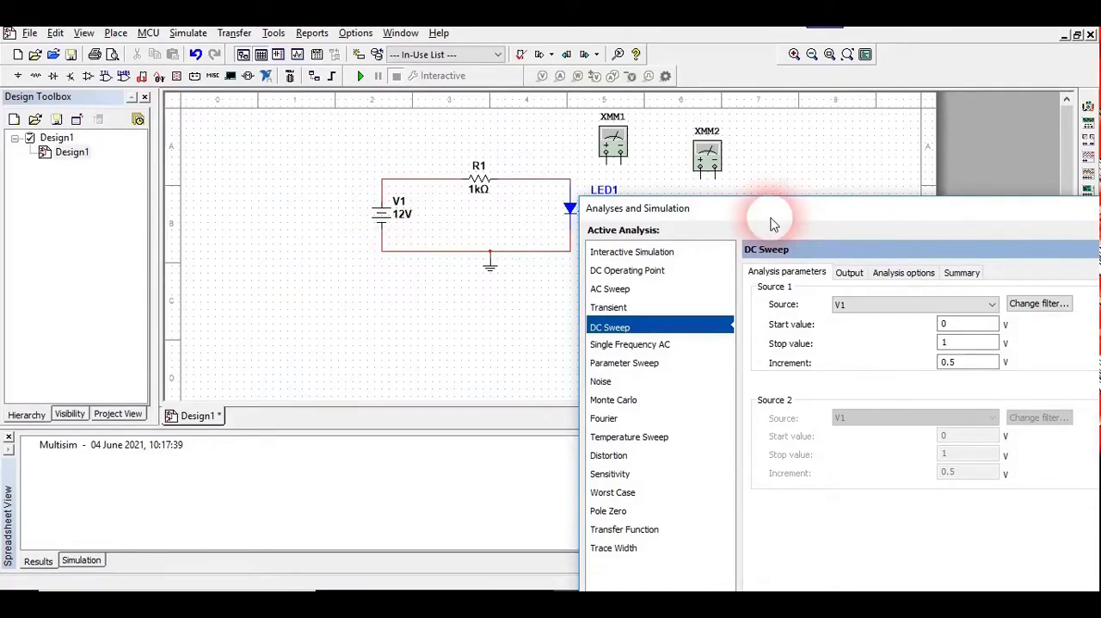
drag(809, 214, 620, 94)
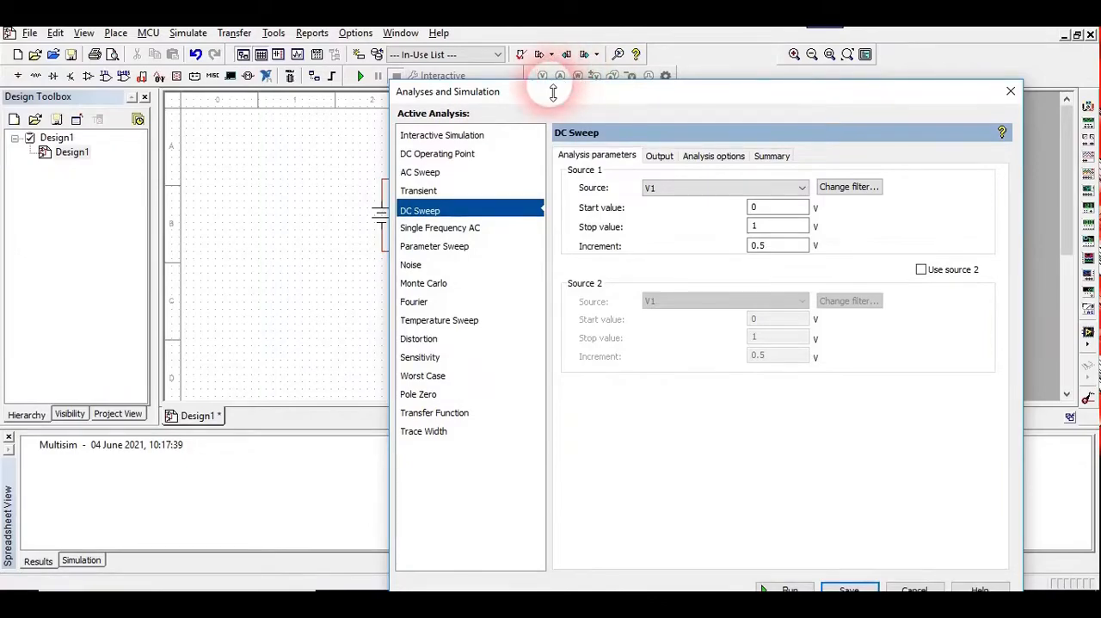
drag(547, 96, 669, 100)
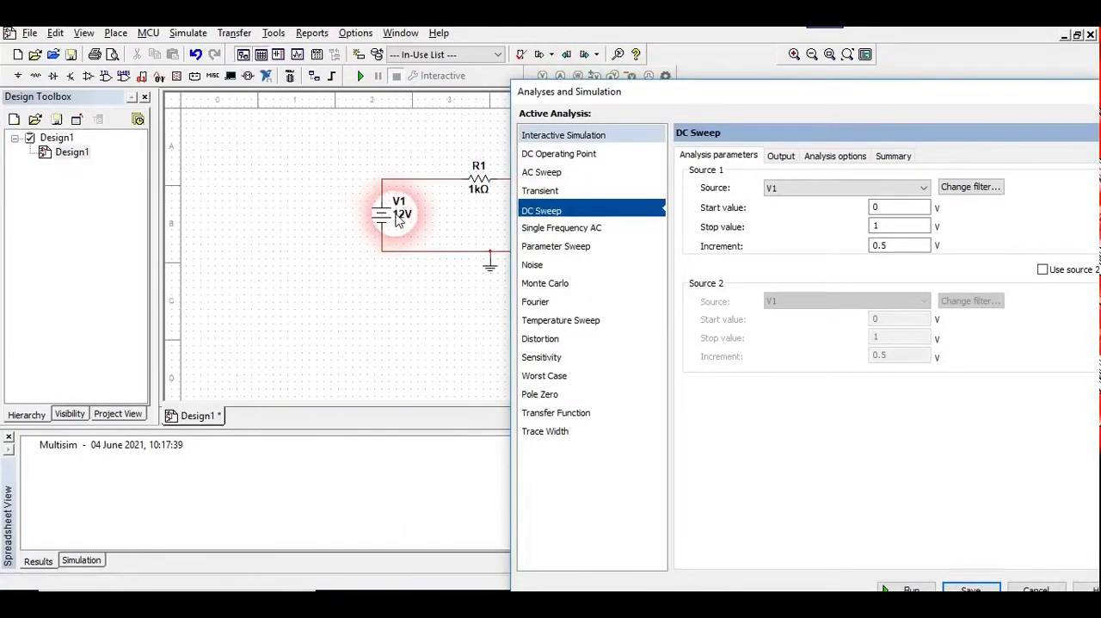
drag(818, 96, 401, 40)
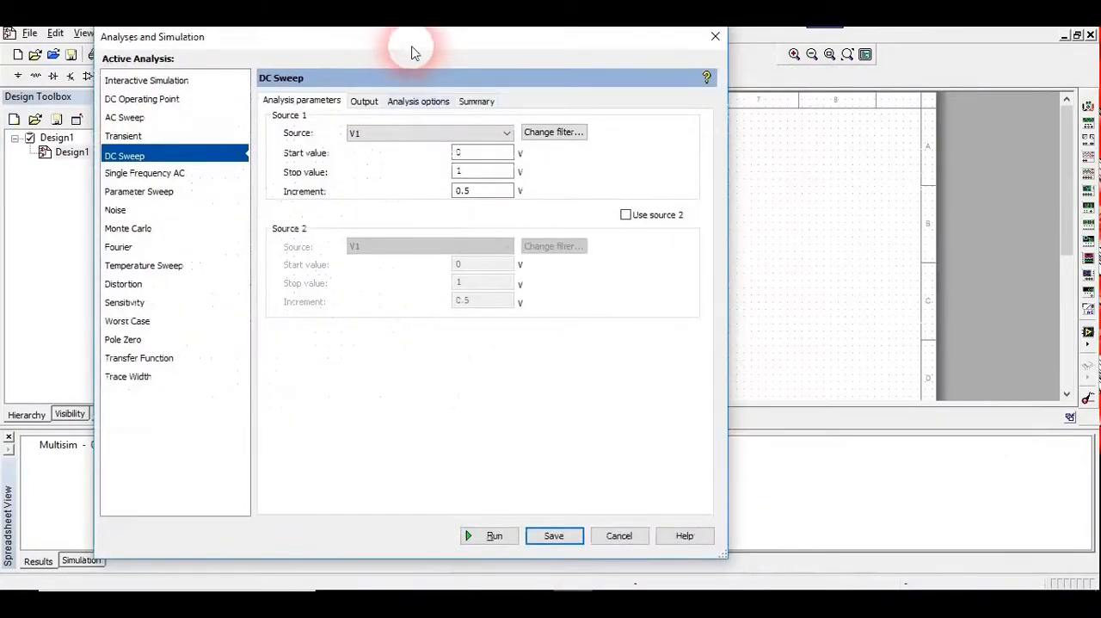
Set the V1 sweep's stop value to 4 V and its increment to 0.25 V
click(473, 179)
key(BackSpace)
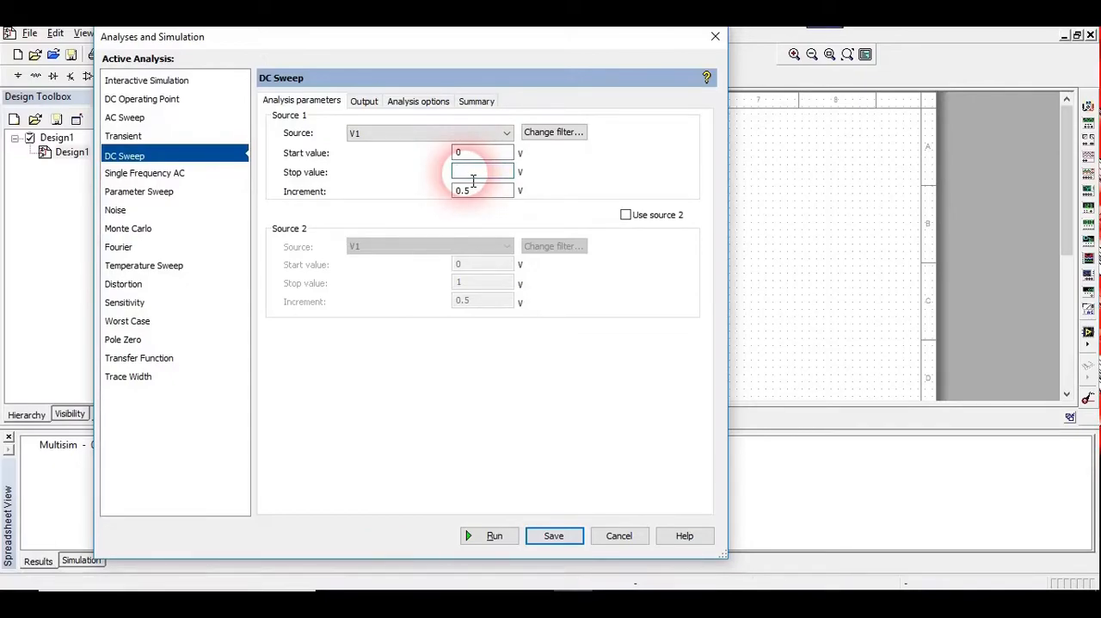
text(4)
click(477, 190)
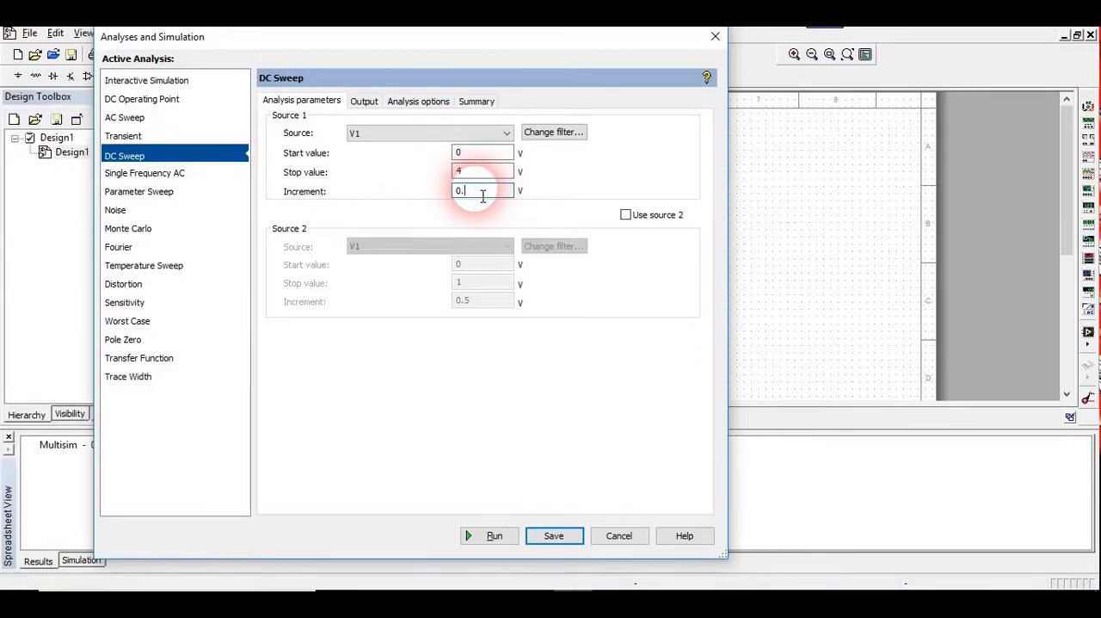
text(25)
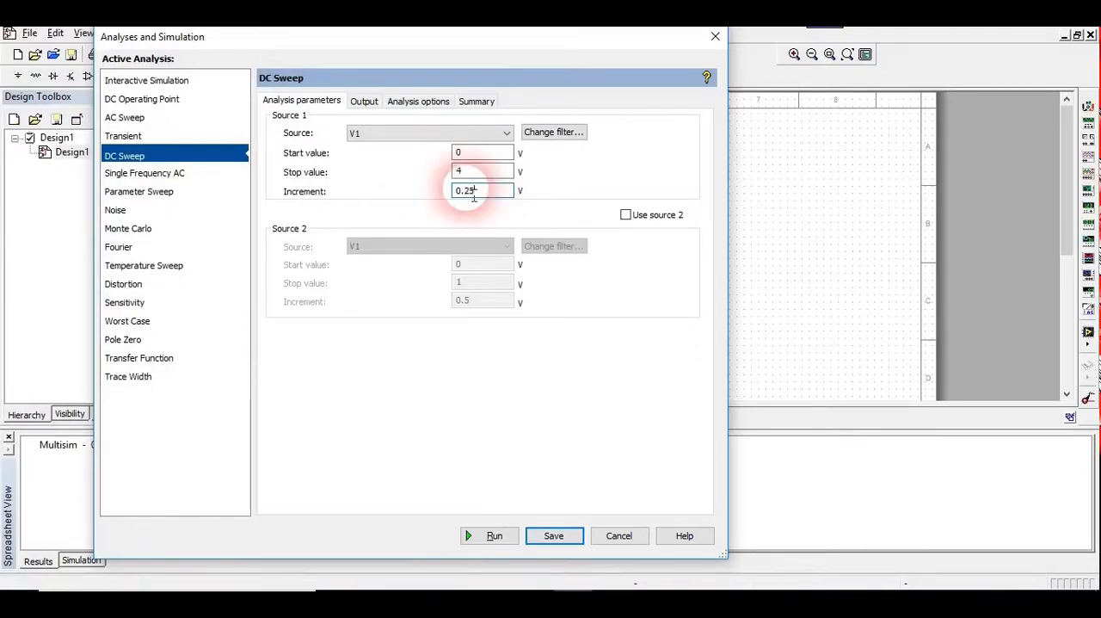
Add the resistor current I(R1) as the DC Sweep output variable and run the analysis
click(366, 102)
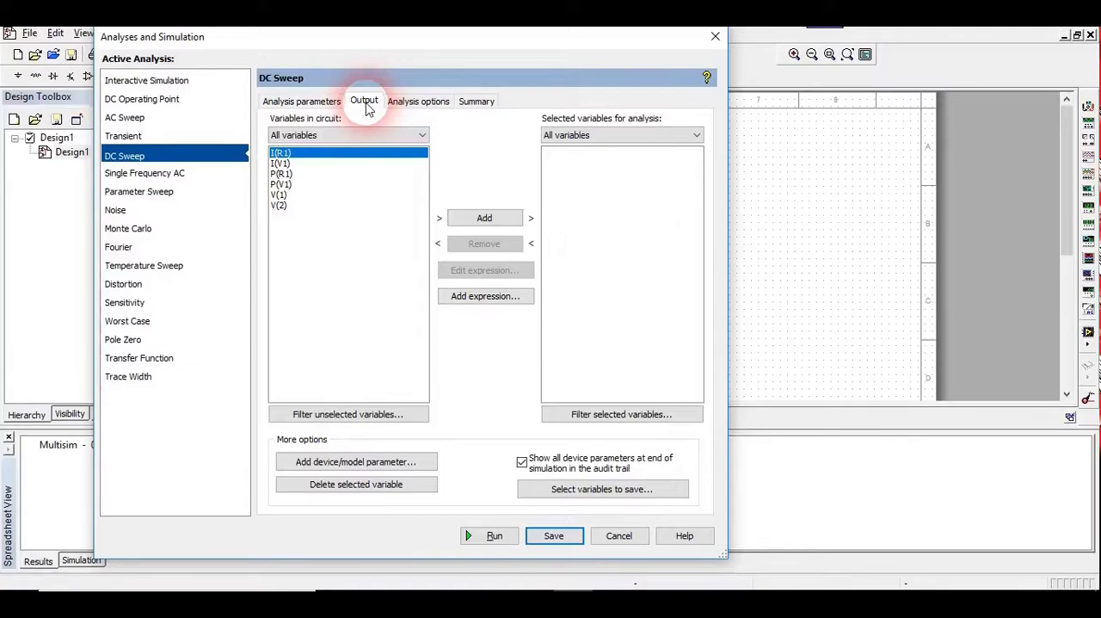
click(282, 154)
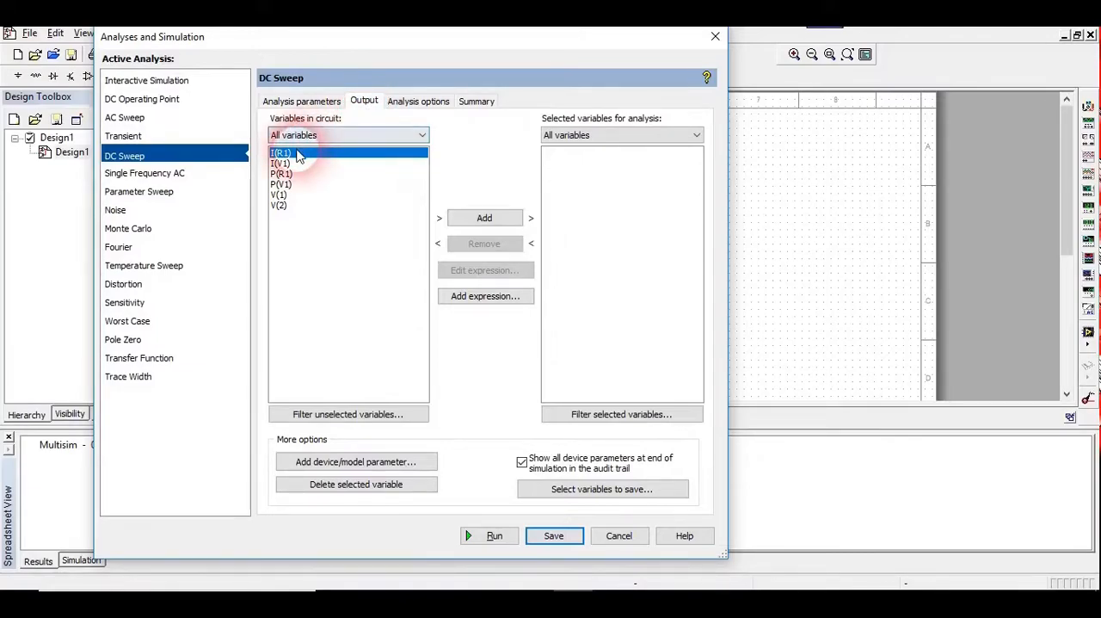
click(507, 220)
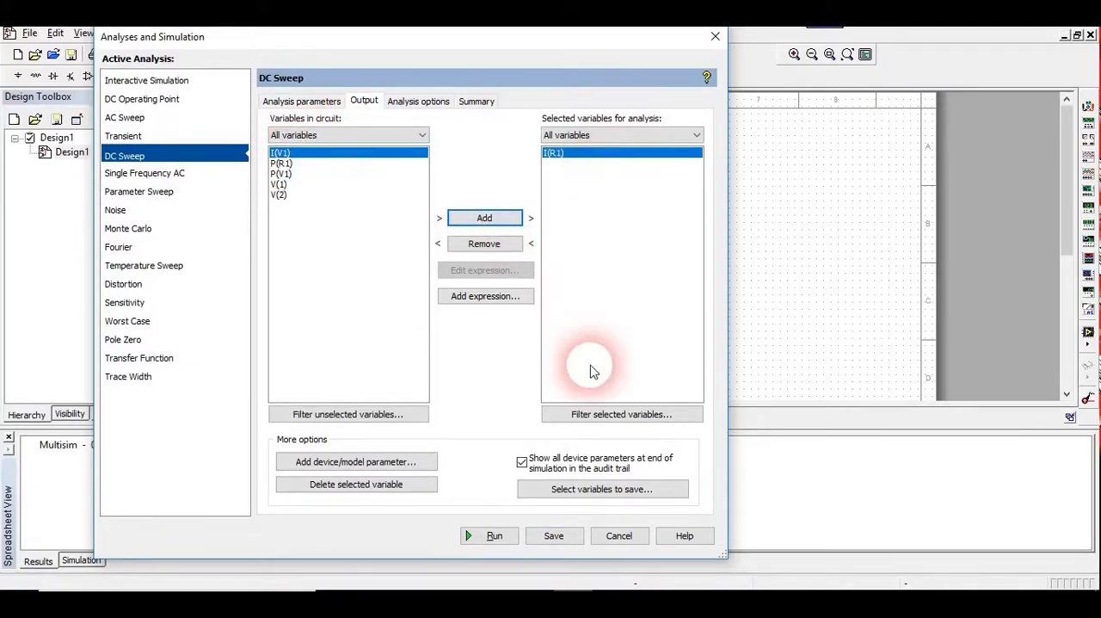
click(499, 538)
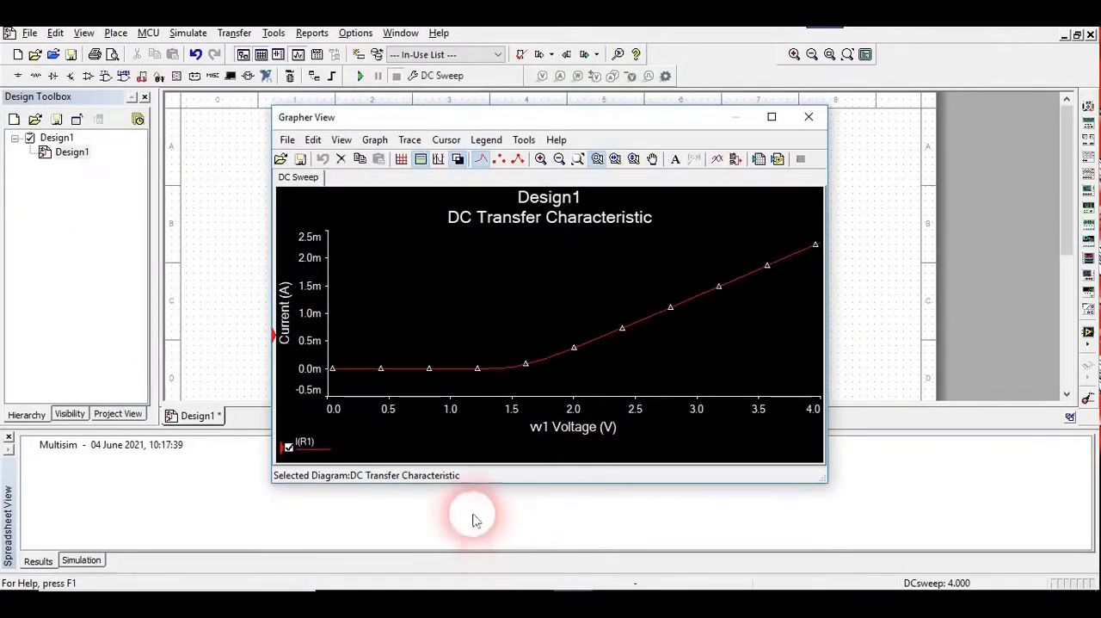
Examine where the I(R1) current curve starts to rise, compare it with the circuit, and close the graph window
click(598, 342)
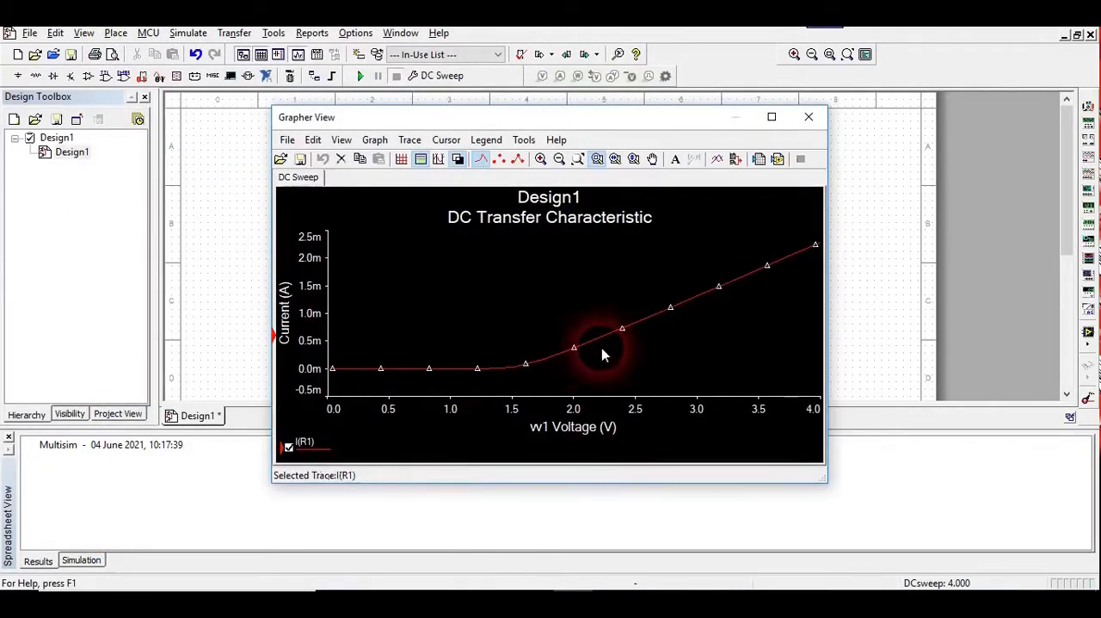
click(549, 277)
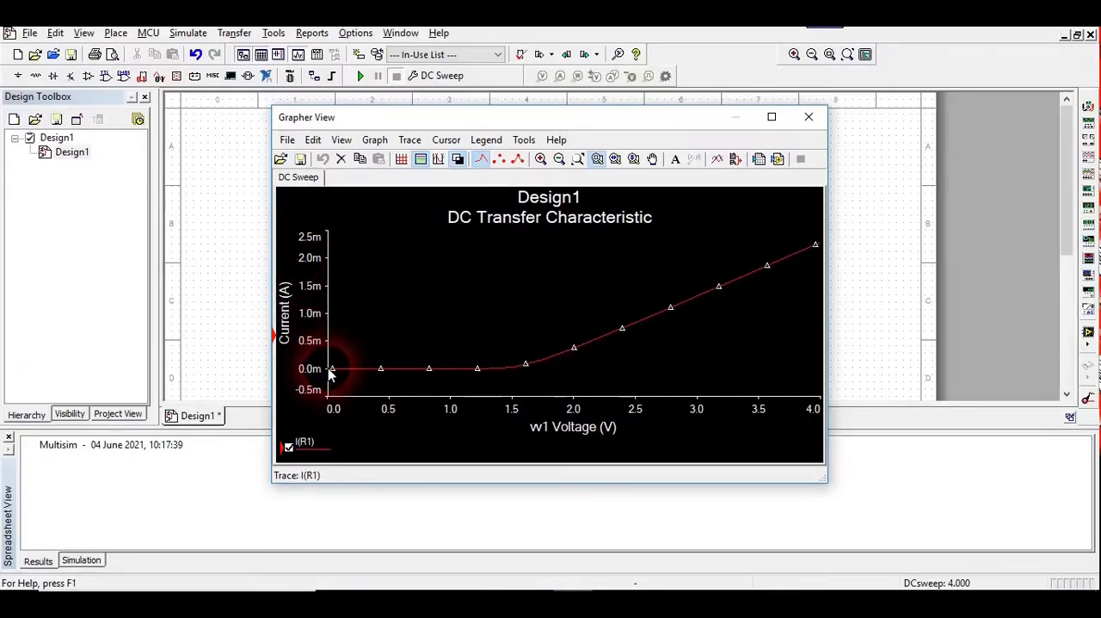
click(530, 366)
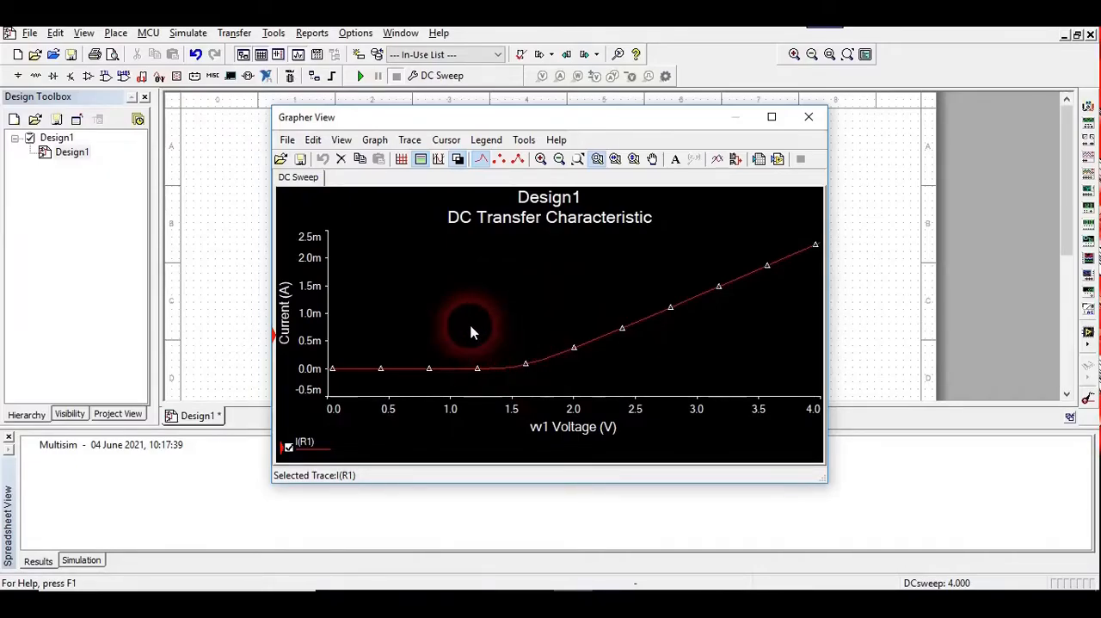
mouse_move(575, 122)
mouse_down()
mouse_move(814, 169)
mouse_move(967, 256)
mouse_move(918, 184)
mouse_up()
click(912, 364)
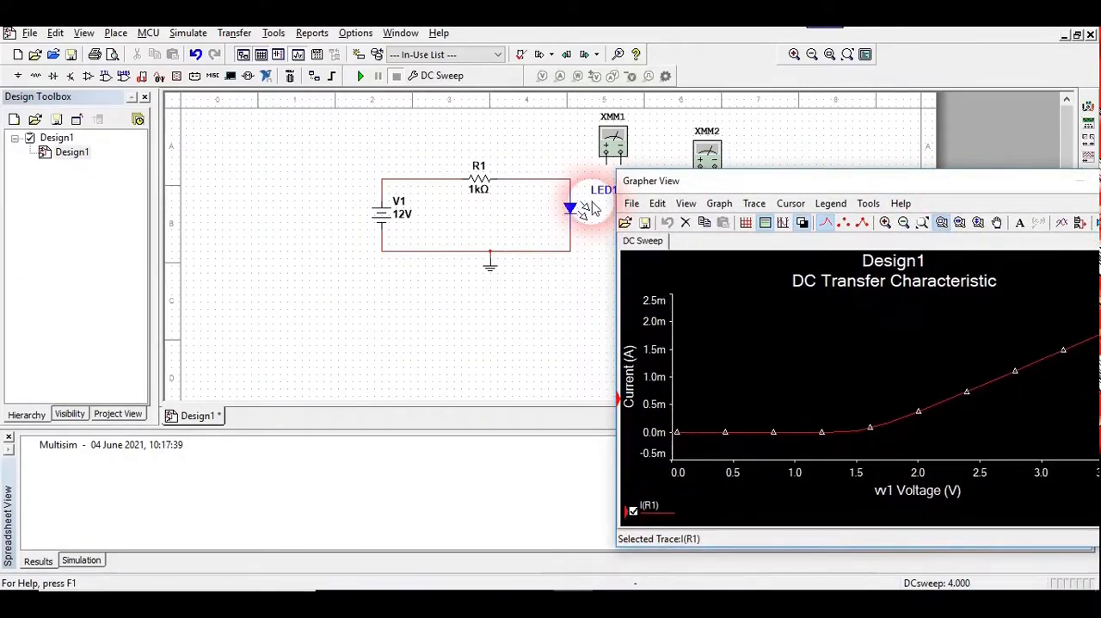
drag(806, 184, 300, 209)
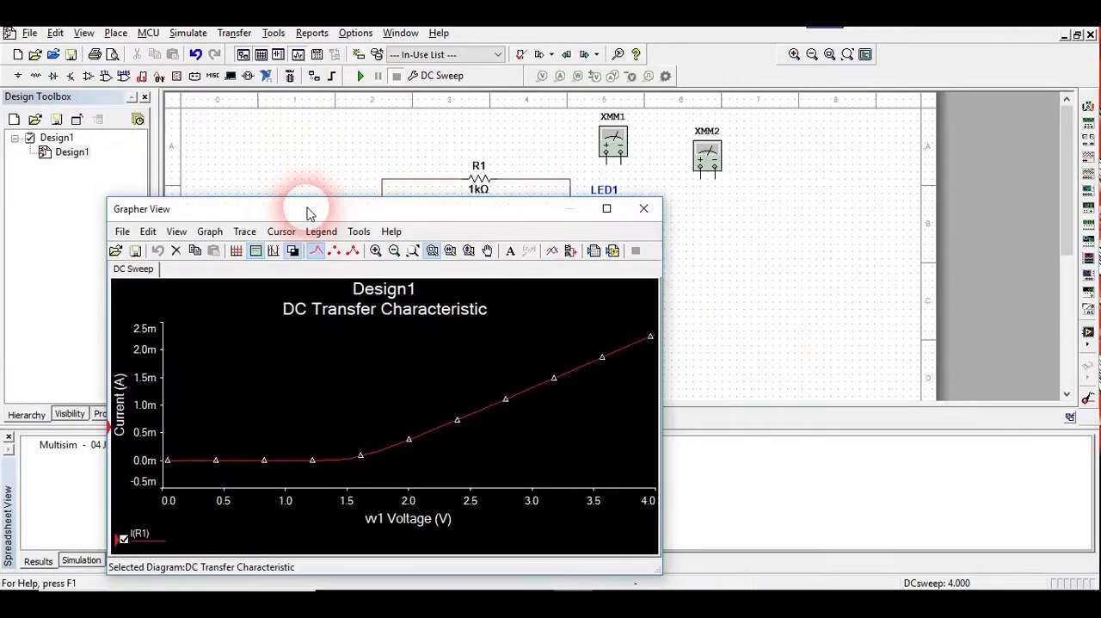
click(644, 208)
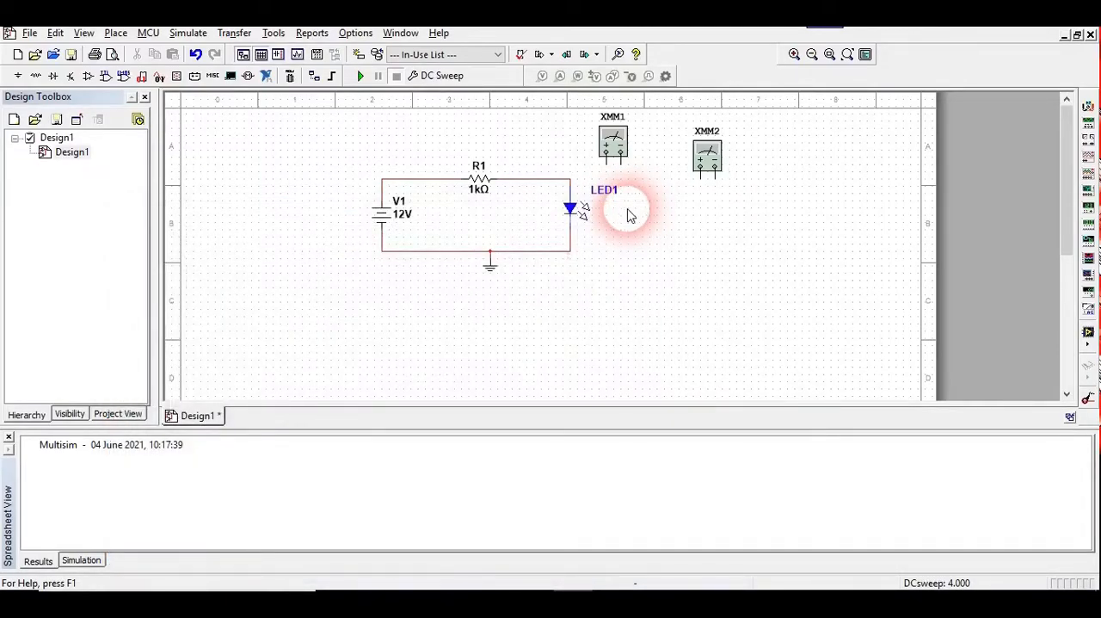
Place an LED_blue from the Diodes group's LED family below the circuit and close the component browser
click(95, 76)
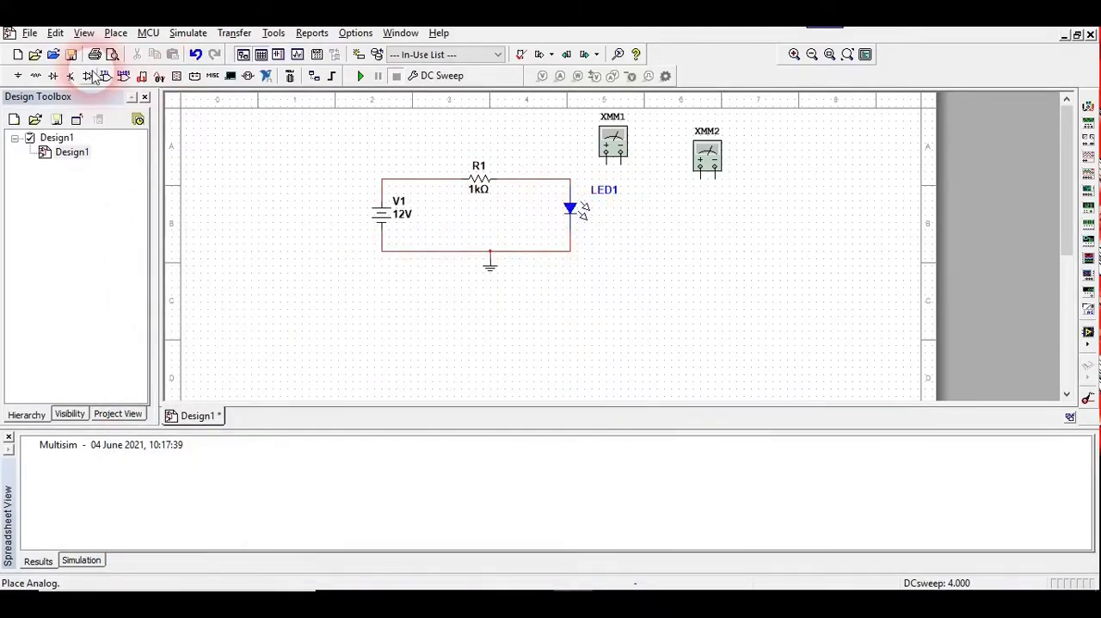
click(54, 76)
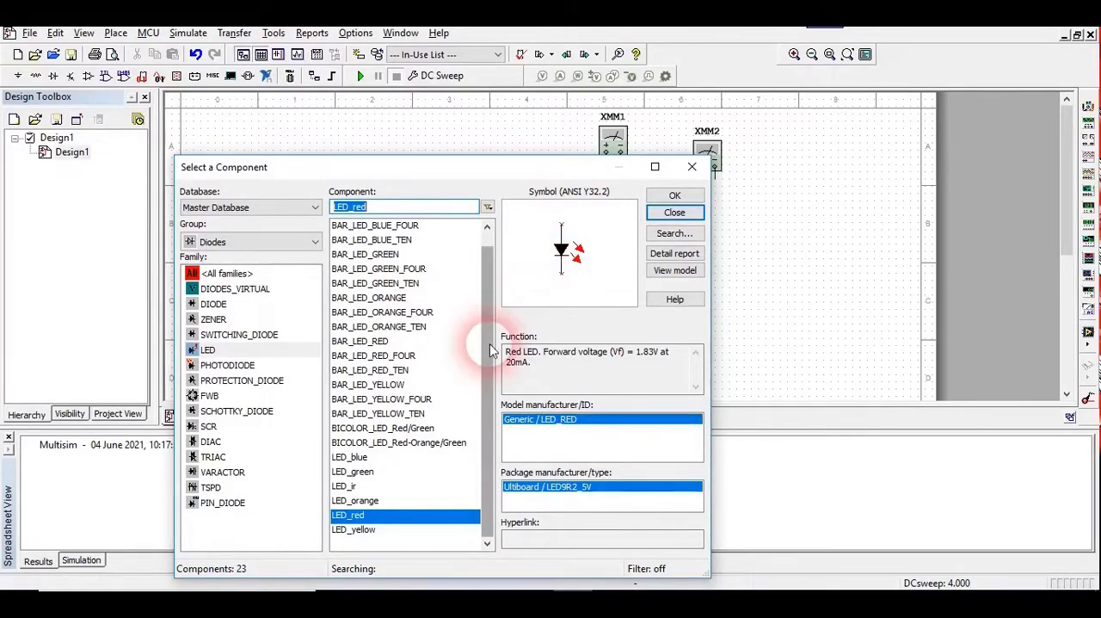
click(358, 459)
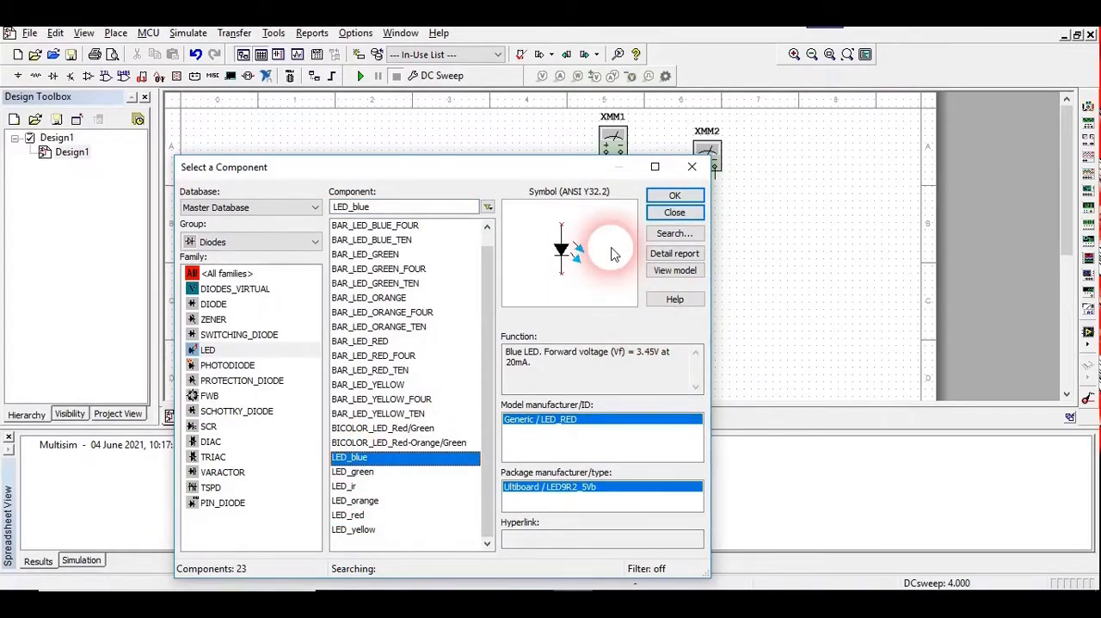
click(675, 195)
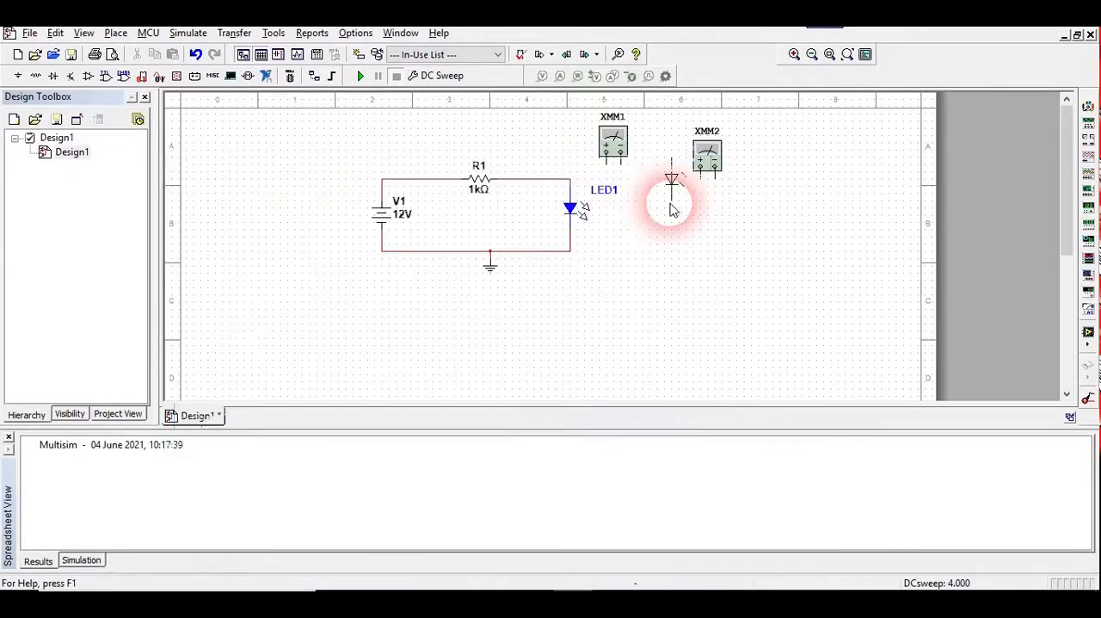
click(561, 309)
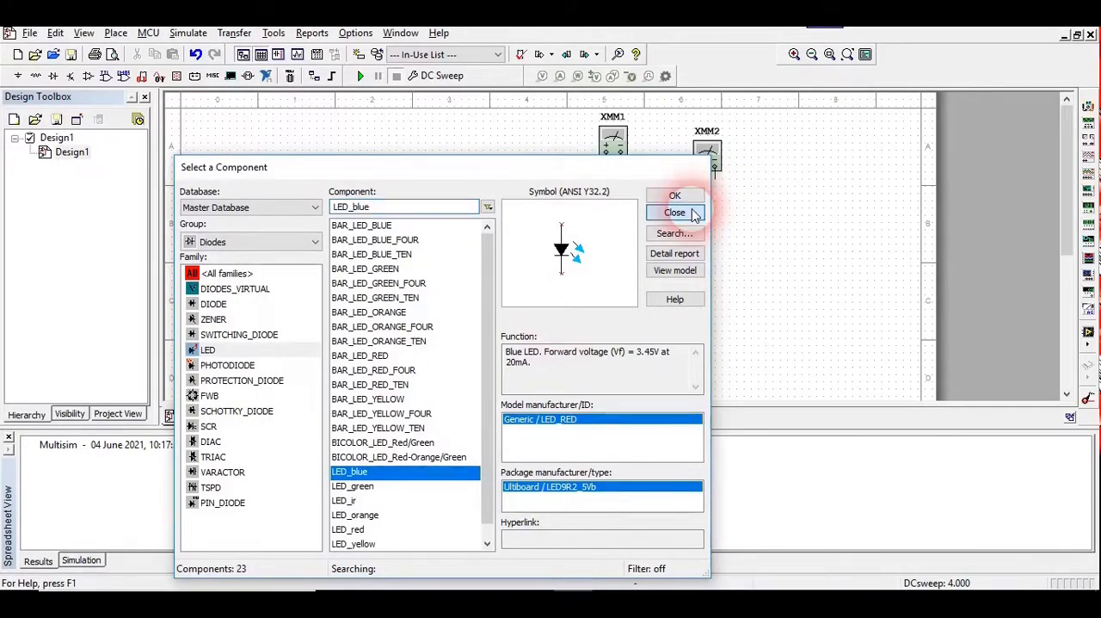
click(684, 213)
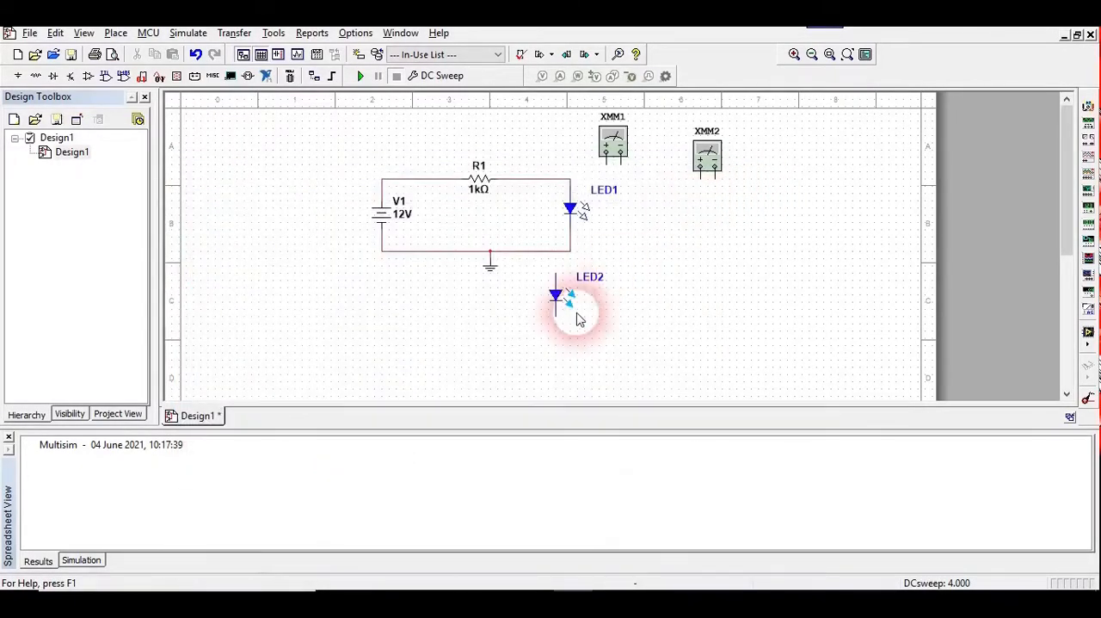
Delete the red LED1 from the circuit
click(560, 197)
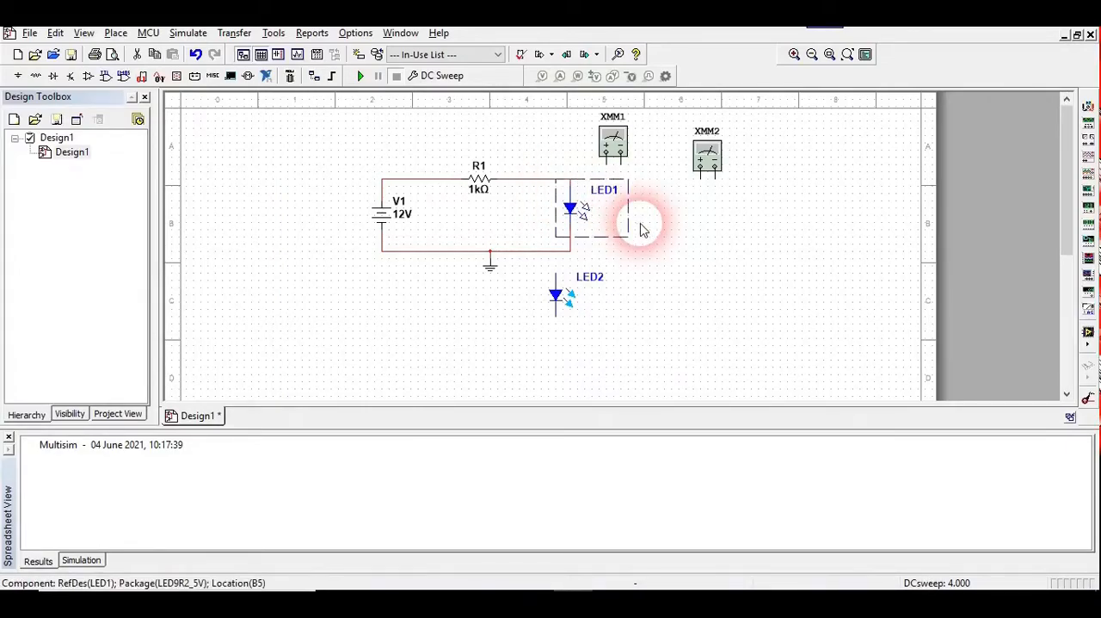
key(Delete)
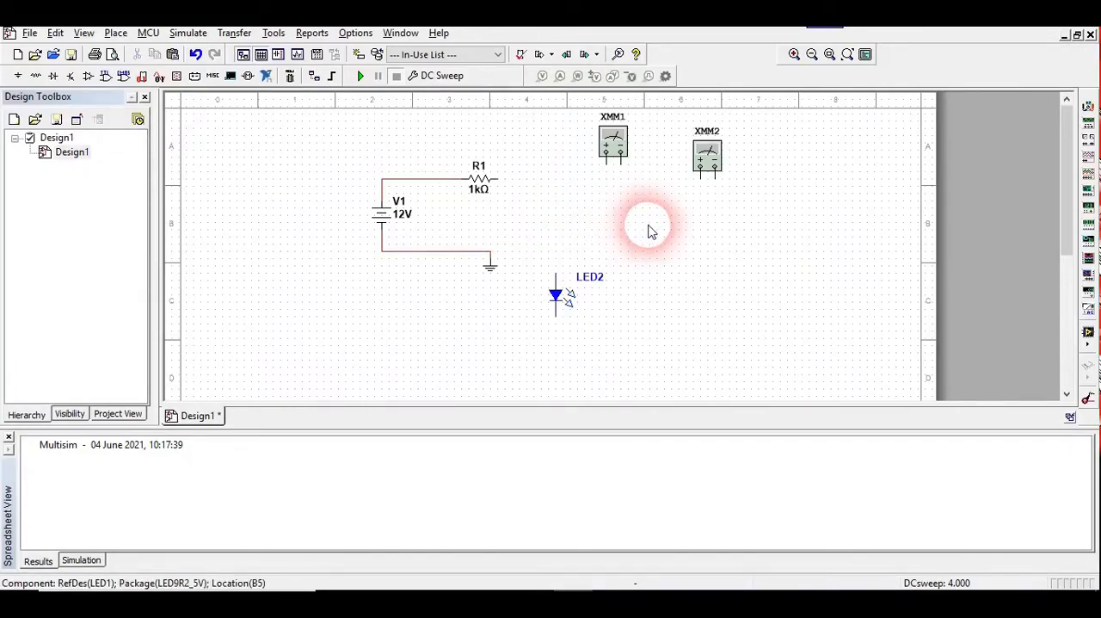
Paste the red LED1 below multimeter XMM2 and move the blue LED2 into the gap beside resistor R1
key(ctrl+v)
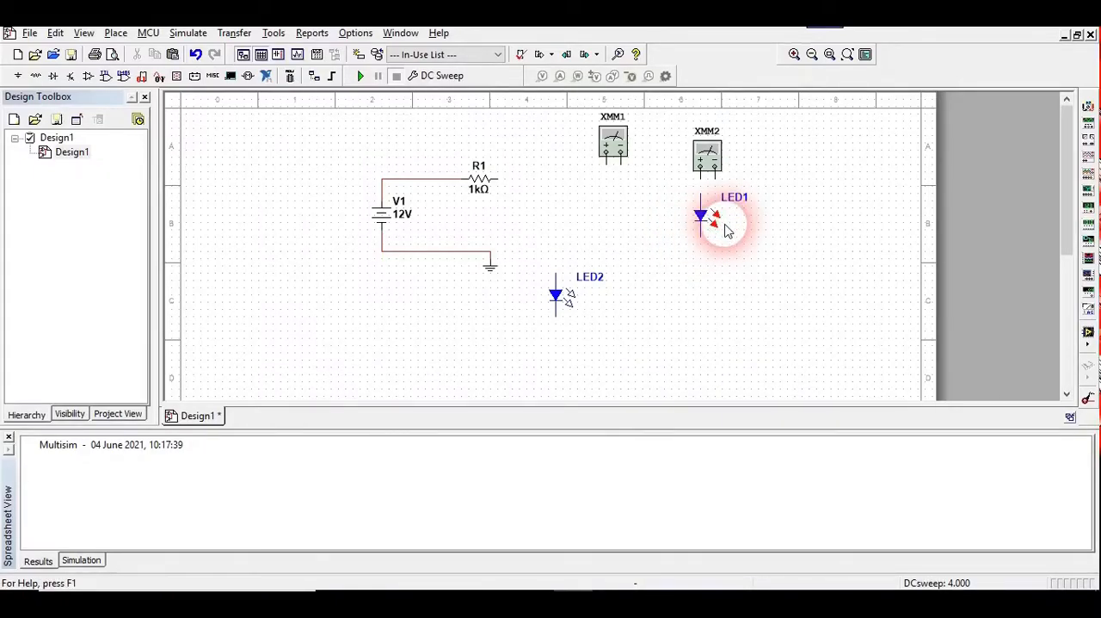
click(712, 250)
click(576, 307)
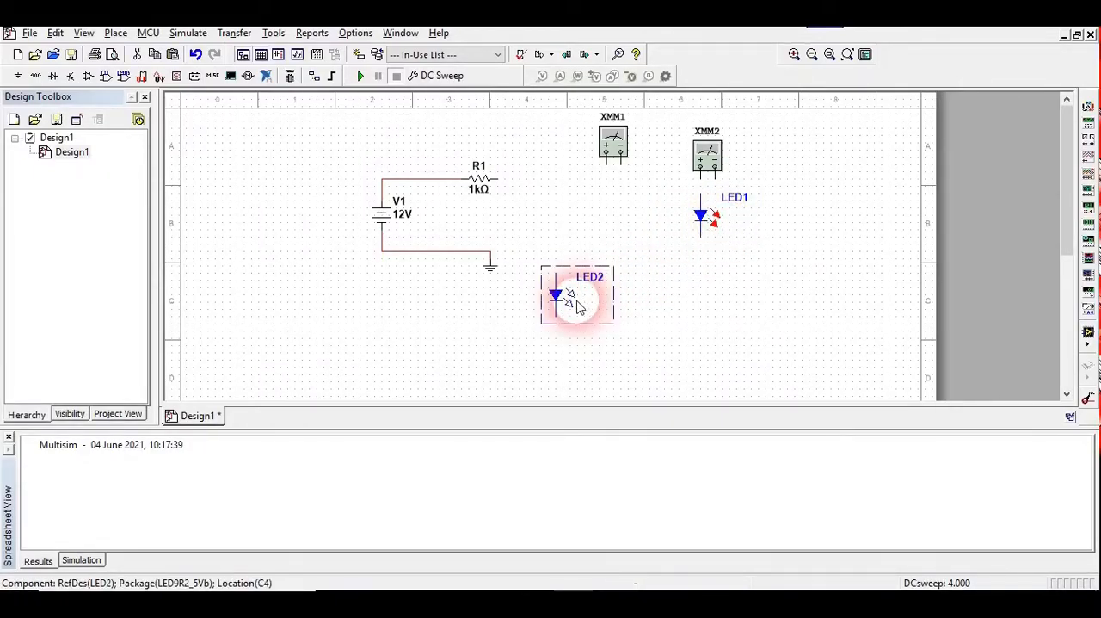
drag(578, 308, 564, 226)
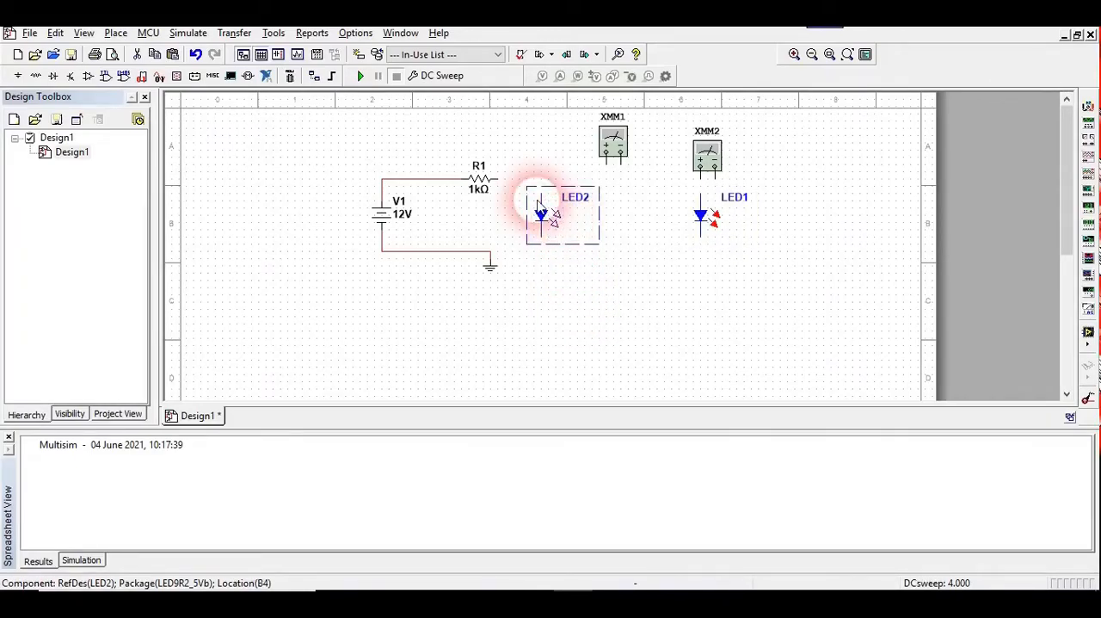
Wire LED2's anode to the free end of R1 and its cathode to the ground node
click(521, 178)
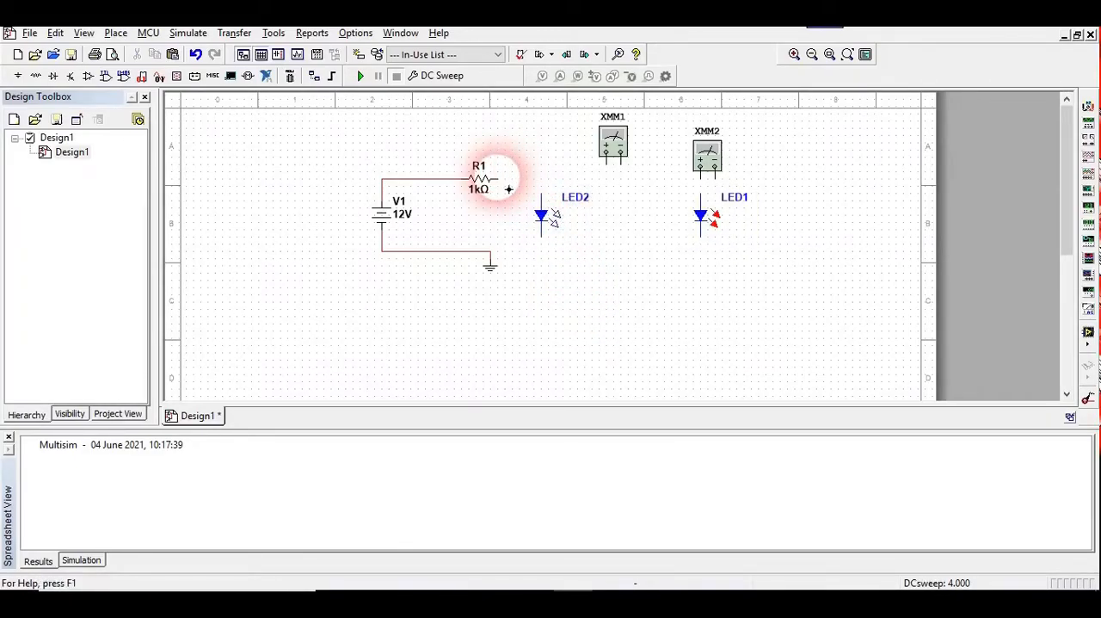
click(497, 180)
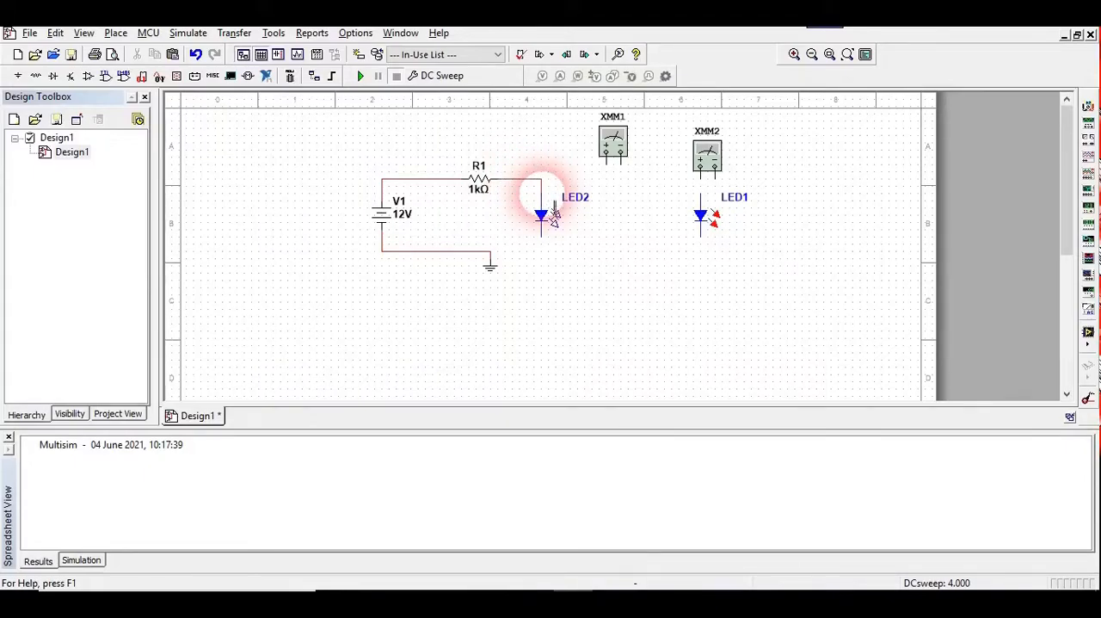
click(541, 236)
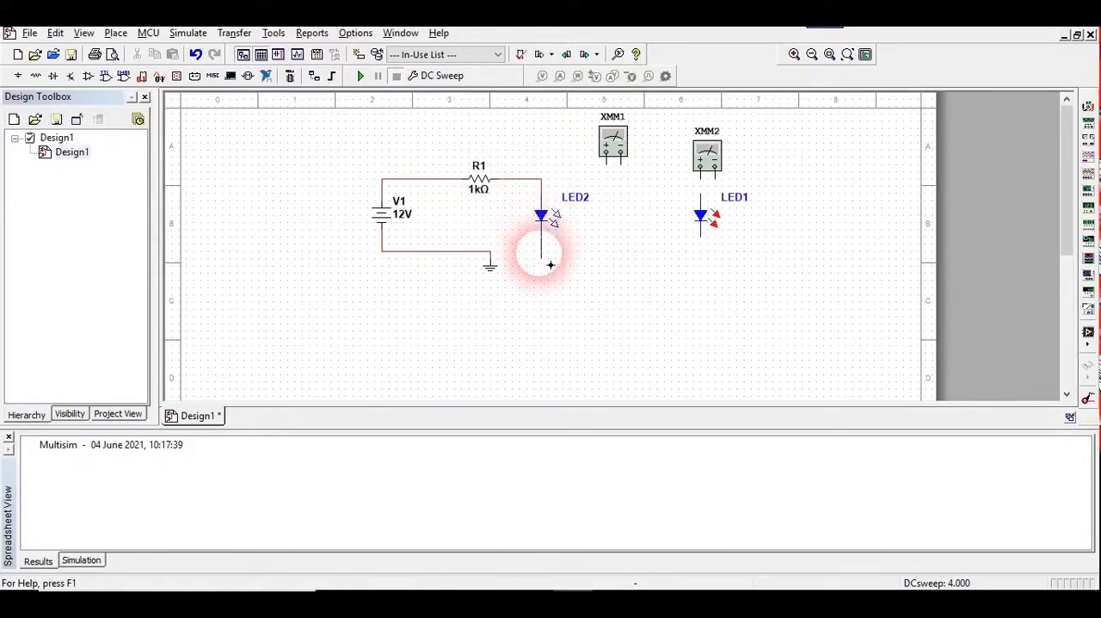
click(492, 256)
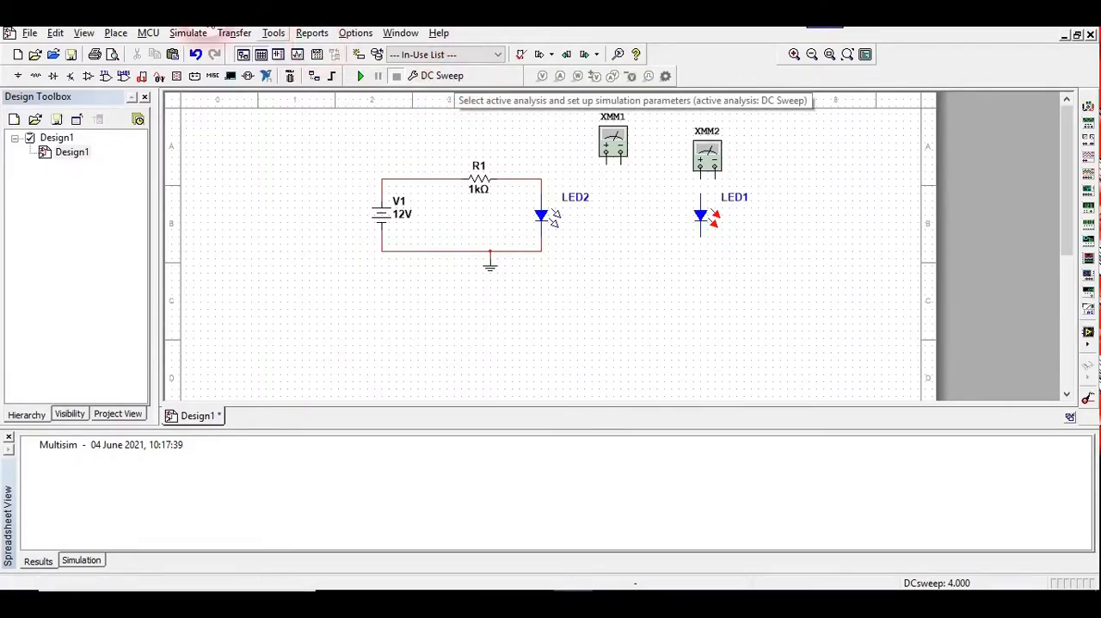
Review the DC Sweep parameters and output for source V1, and run the analysis on the blue LED circuit
click(183, 35)
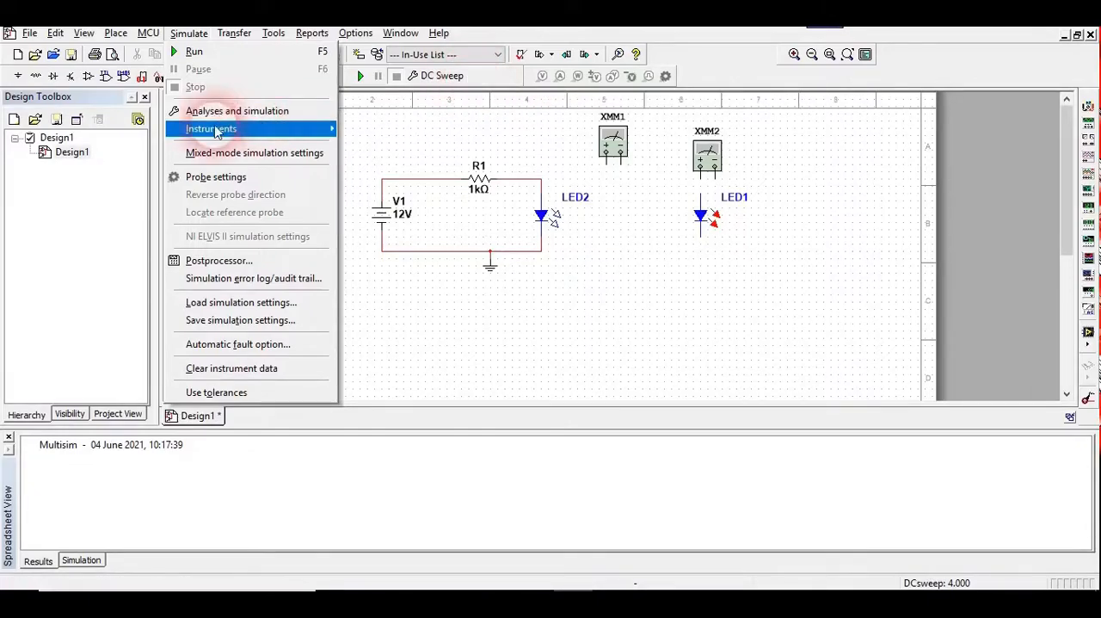
click(482, 80)
click(481, 80)
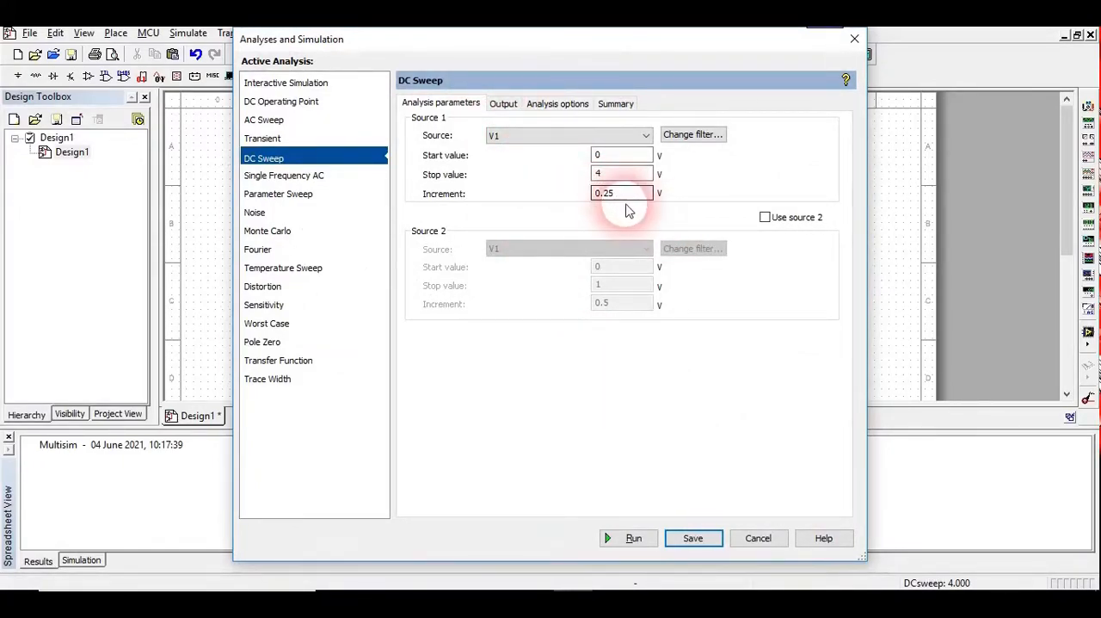
click(503, 103)
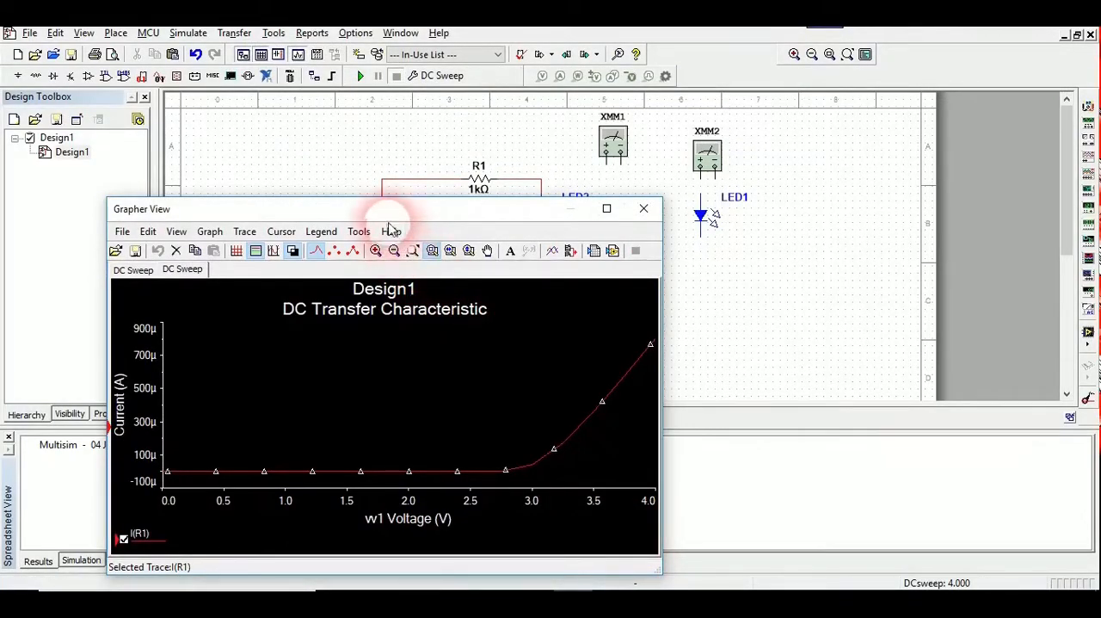
Compare where the I(R1) current starts to rise on the red and blue LED DC Sweep graphs
drag(385, 210, 649, 144)
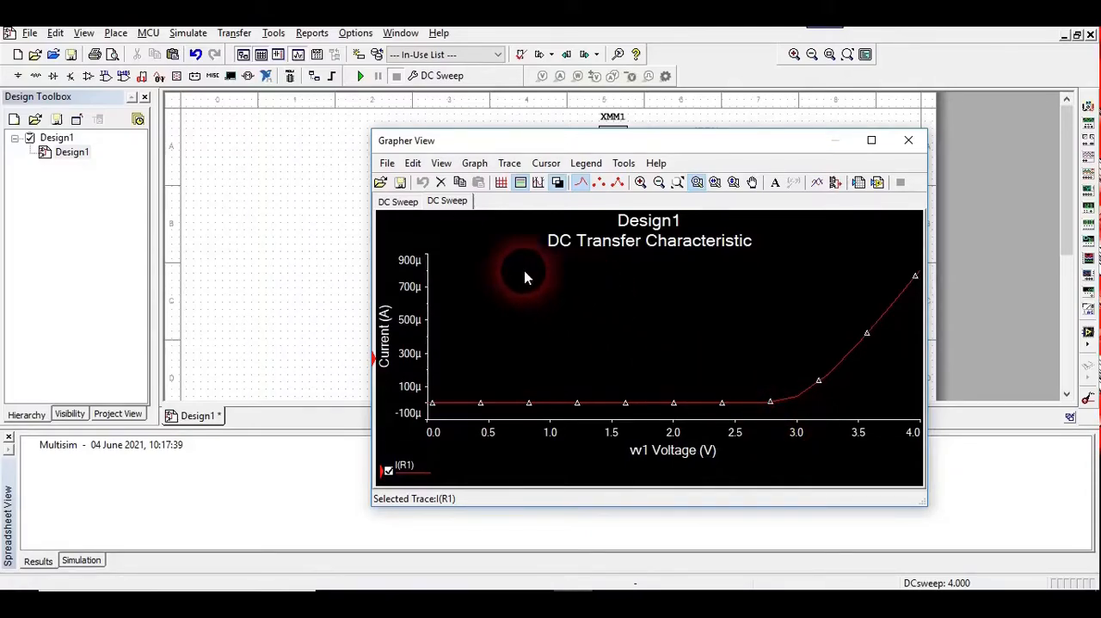
click(396, 209)
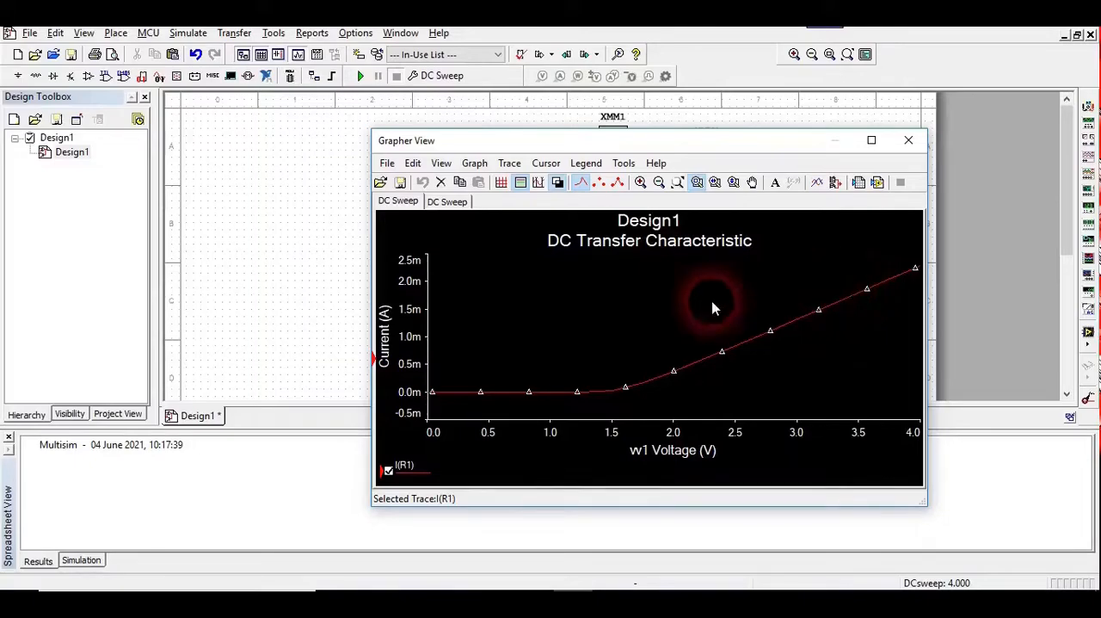
click(454, 203)
click(622, 292)
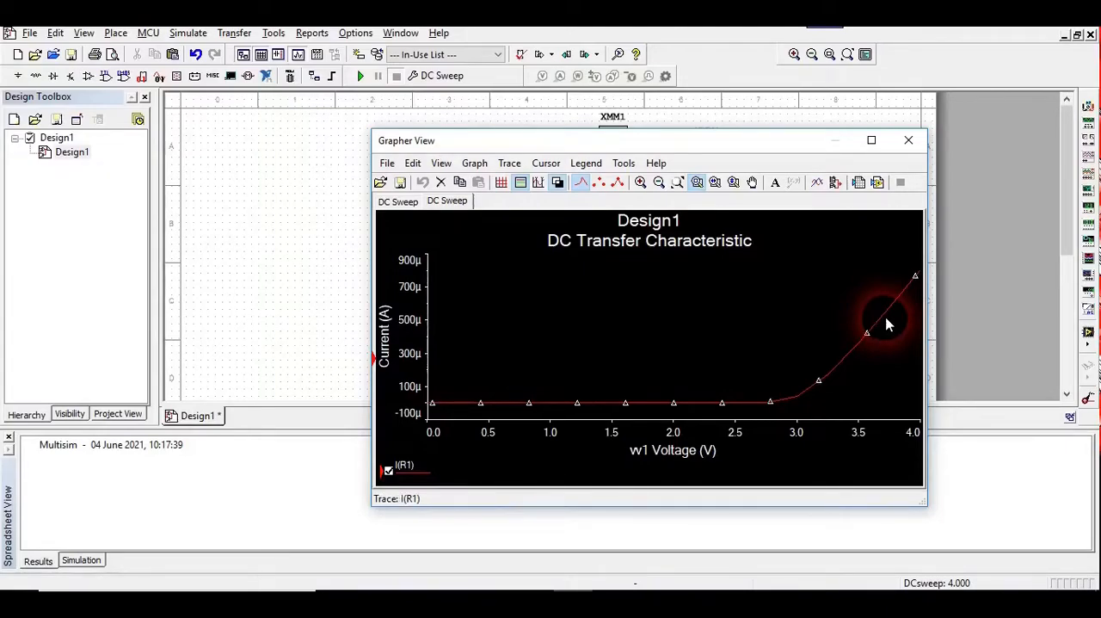
click(401, 198)
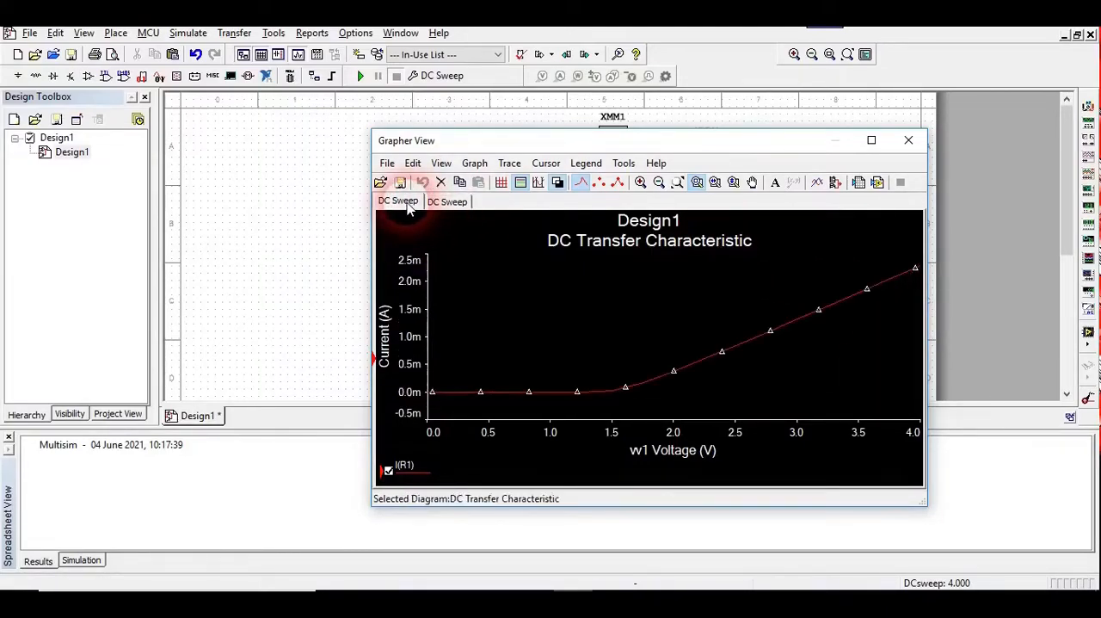
click(436, 203)
click(398, 201)
click(443, 201)
click(608, 231)
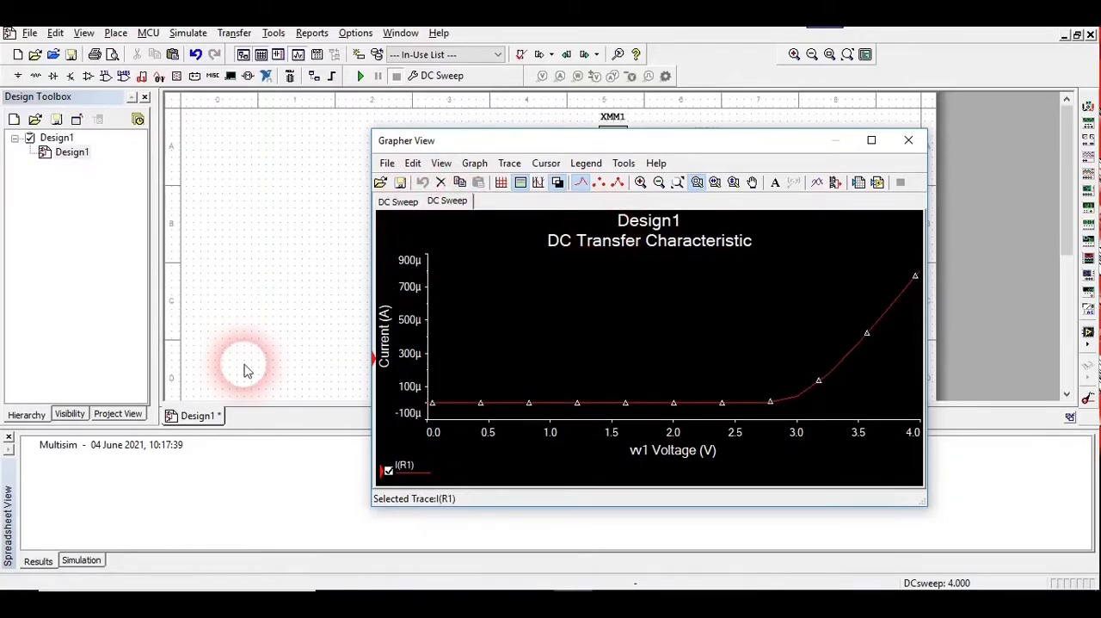
Check the blue LED curve against the circuit, compare both DC Sweep graphs again, and close the graph window
drag(656, 143, 779, 188)
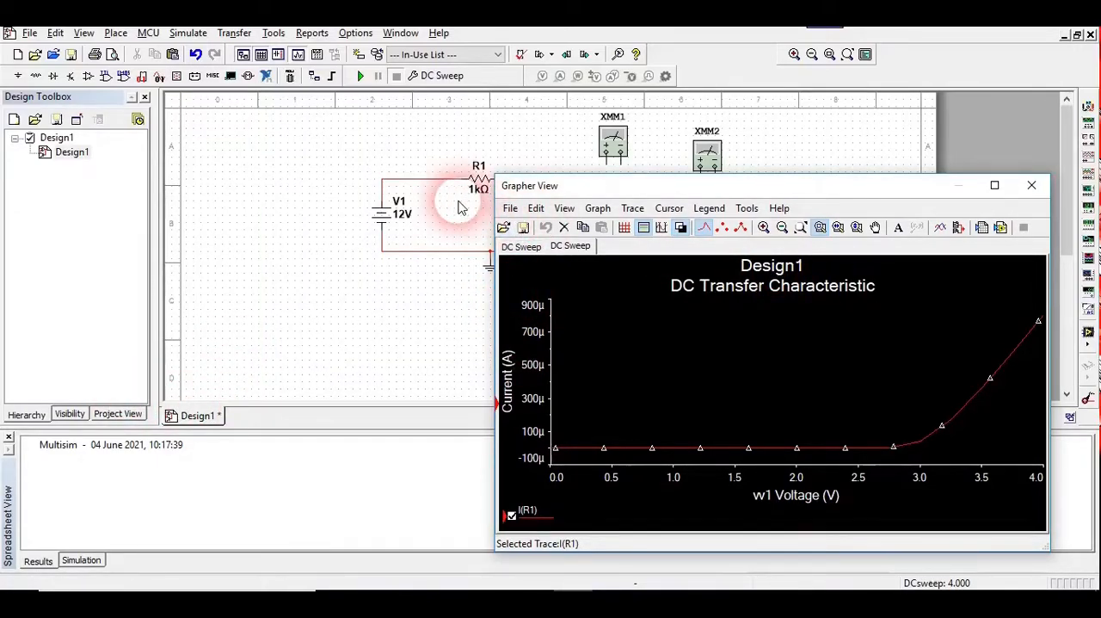
drag(540, 188, 588, 226)
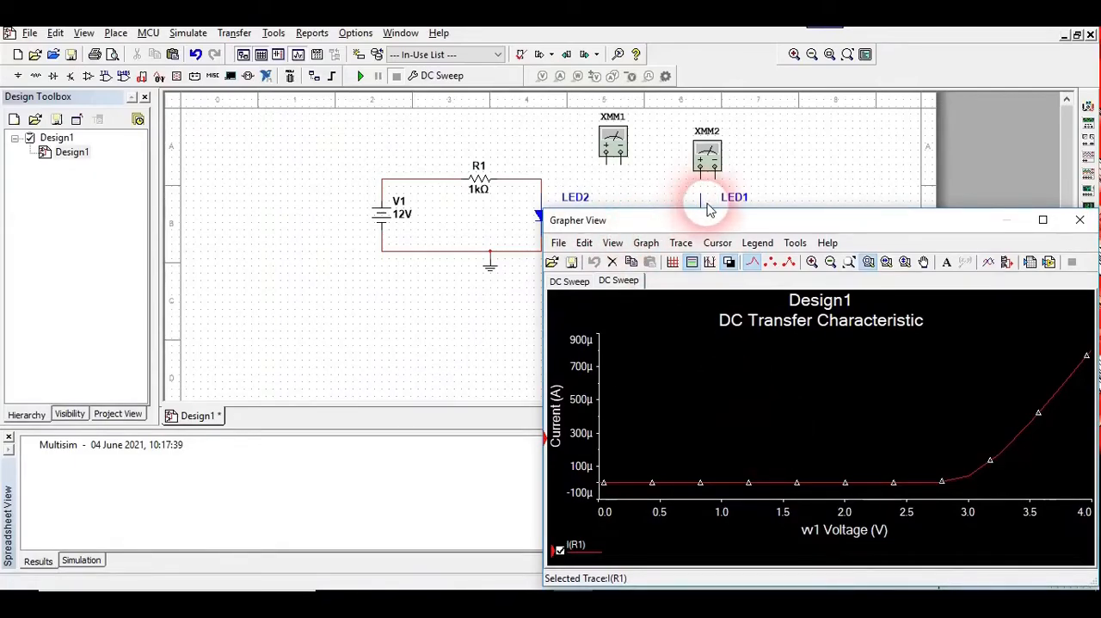
drag(616, 230, 338, 163)
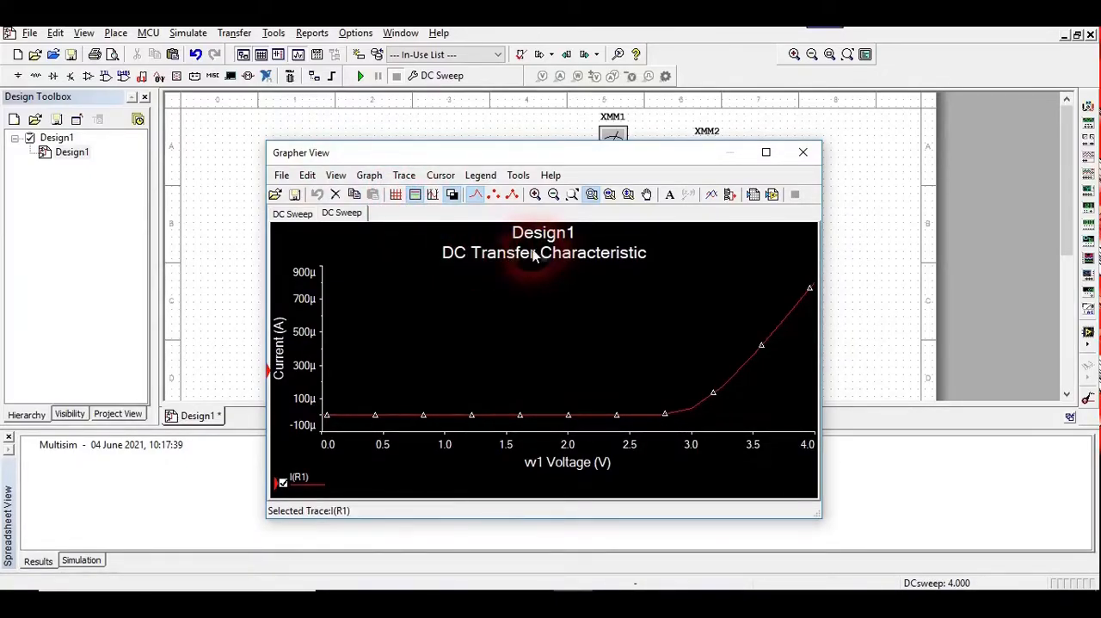
click(293, 213)
click(553, 251)
click(456, 297)
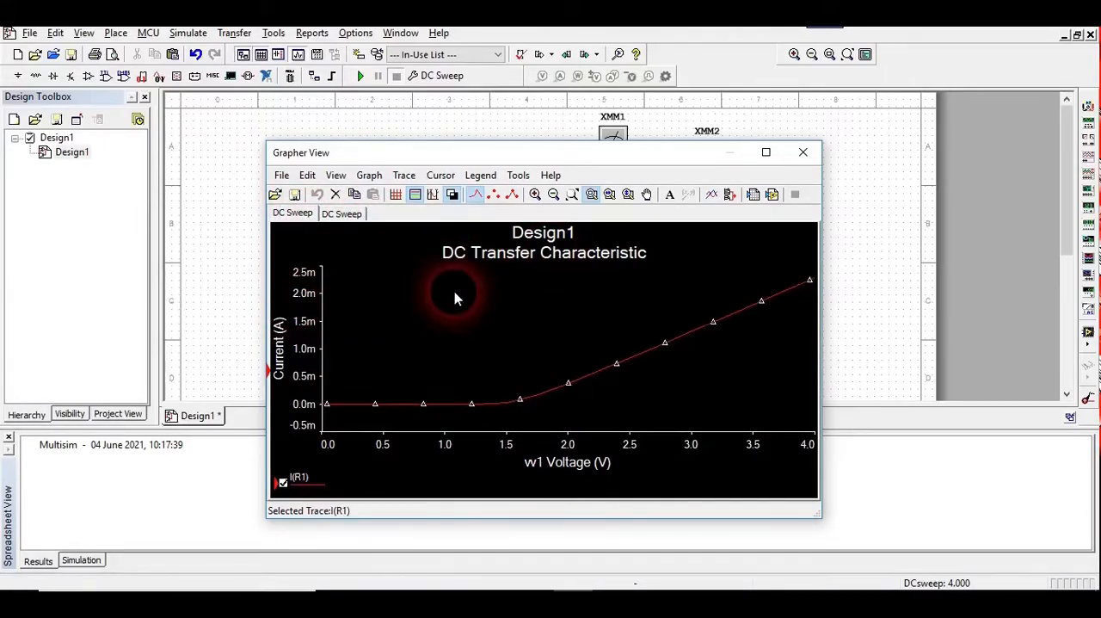
click(340, 214)
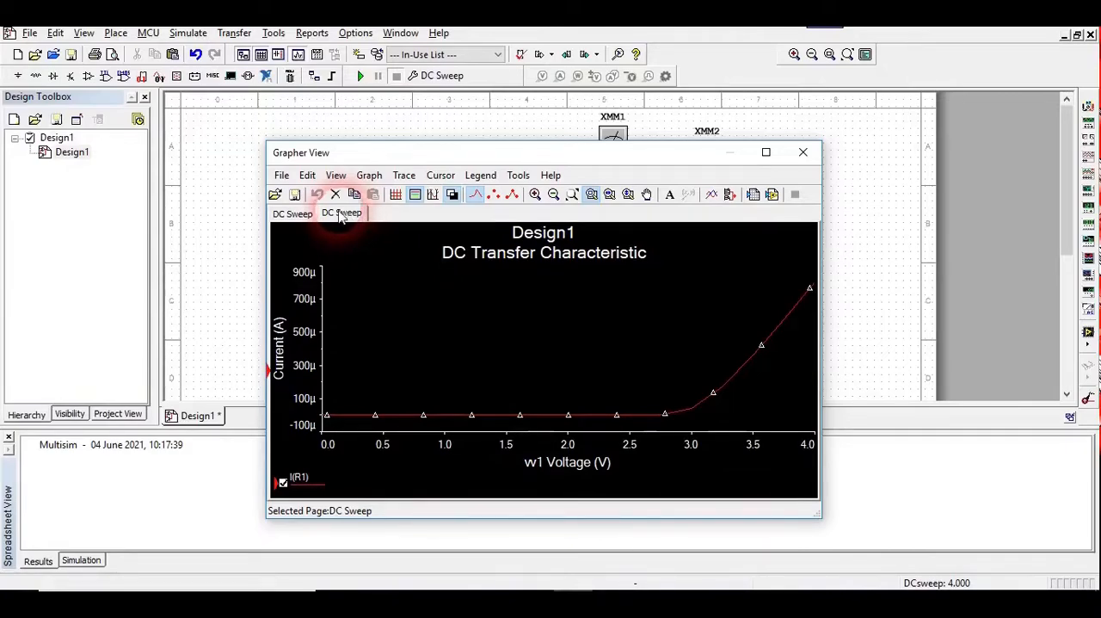
click(626, 280)
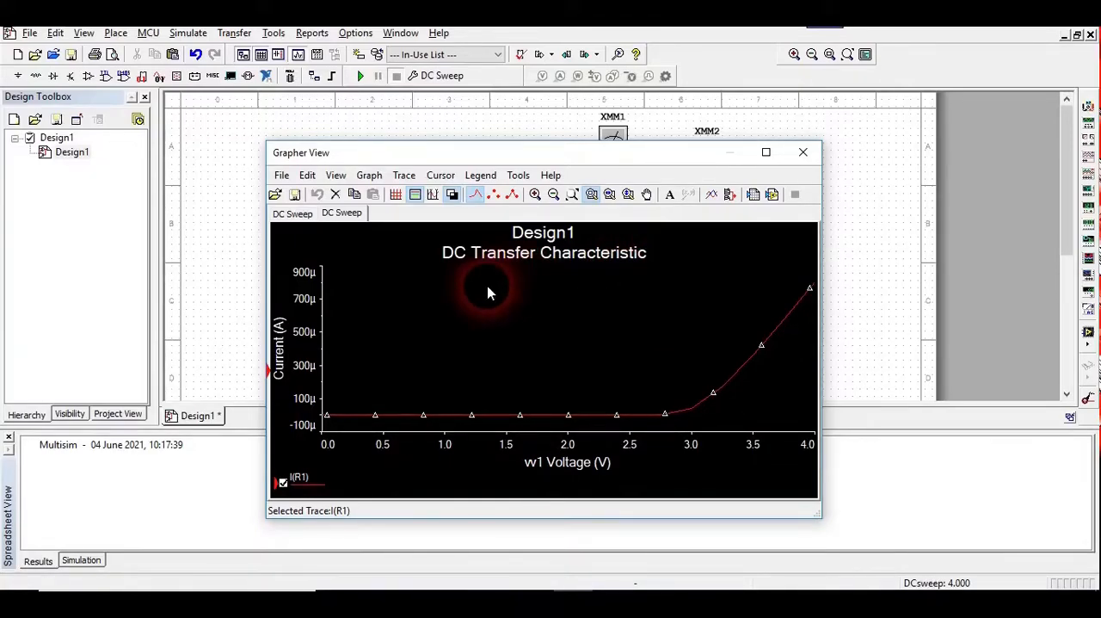
click(802, 154)
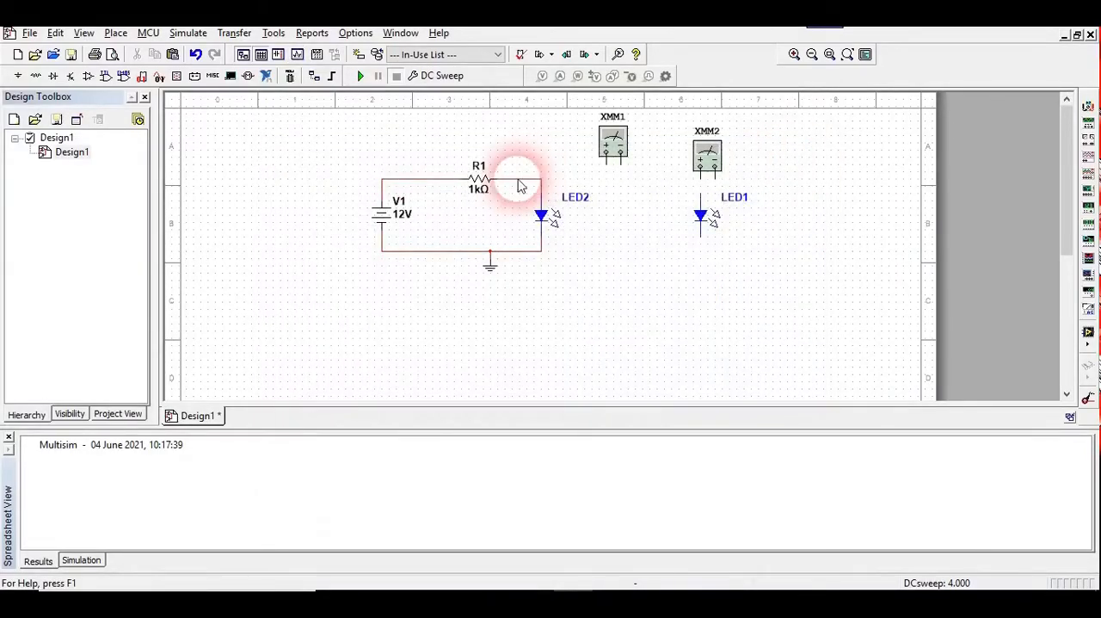
Delete the wire between source V1 and resistor R1
click(612, 146)
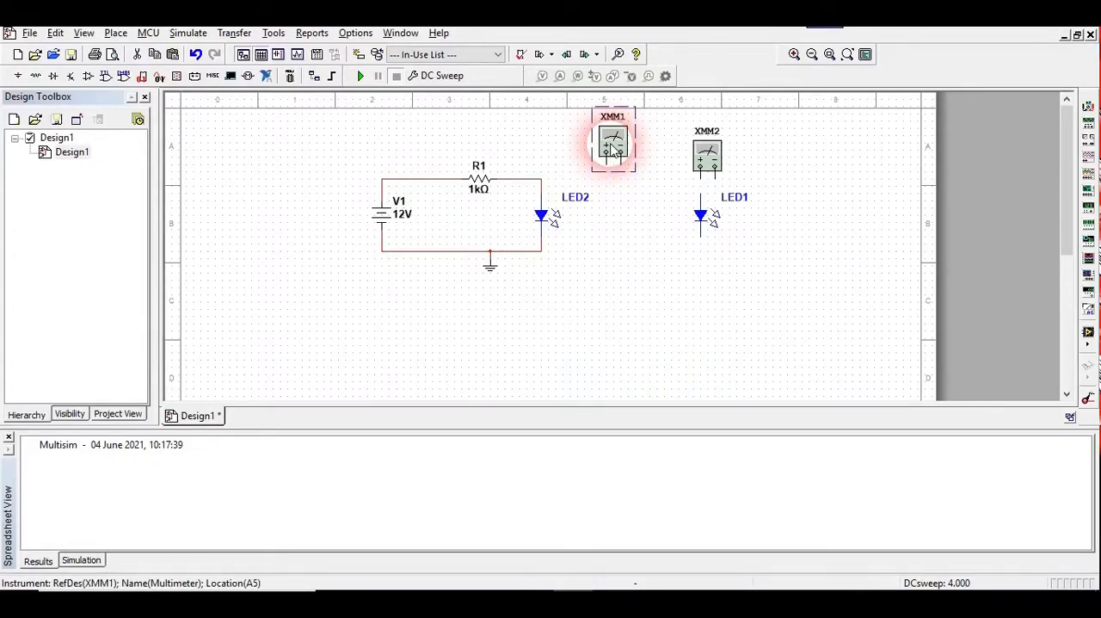
click(705, 156)
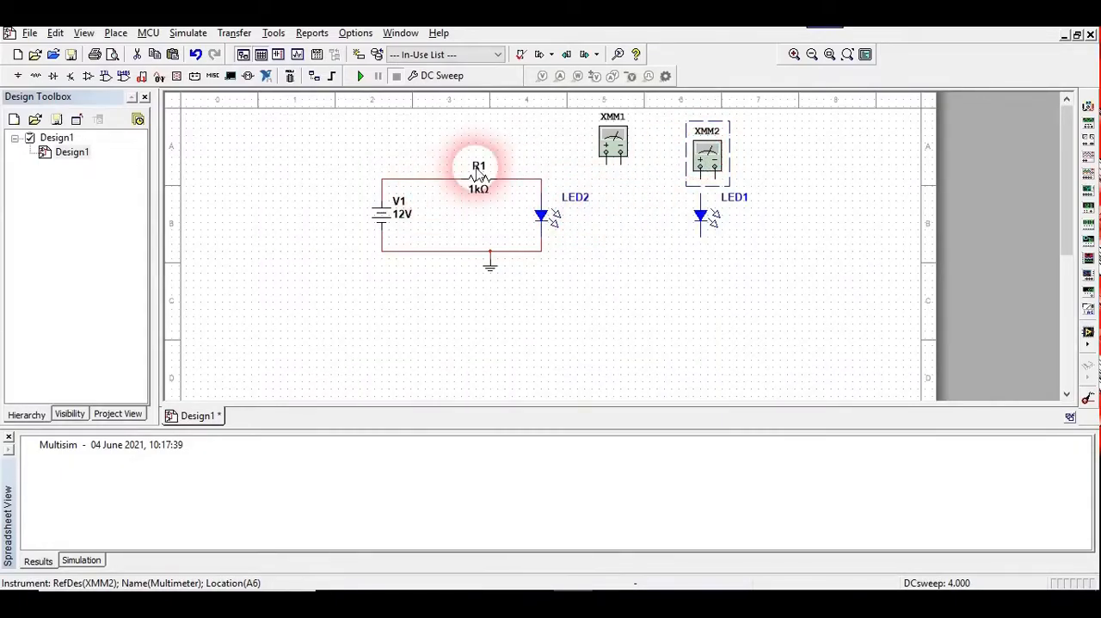
click(421, 188)
click(429, 183)
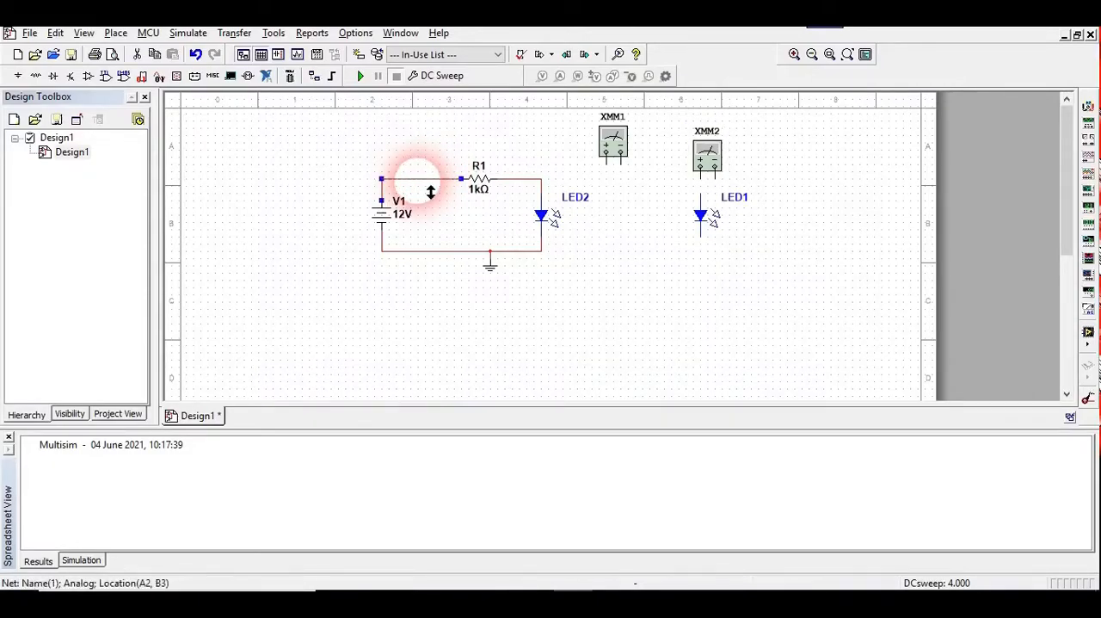
key(Delete)
Move multimeter XMM1 above the gap between V1 and R1 and wire it in series, with its positive terminal to V1
drag(614, 144, 426, 146)
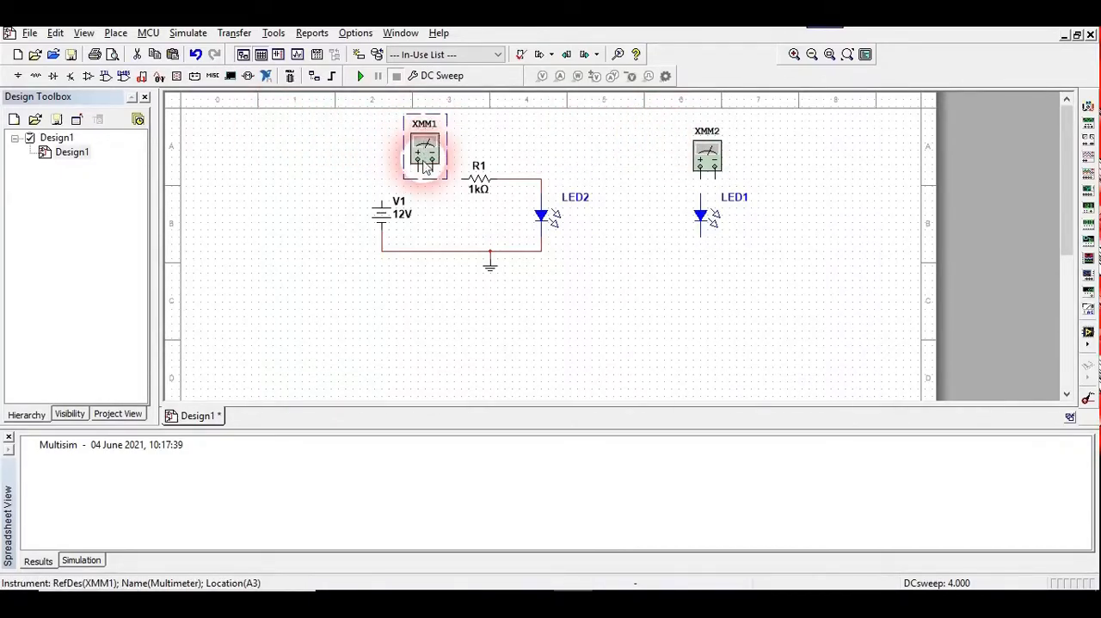
click(428, 186)
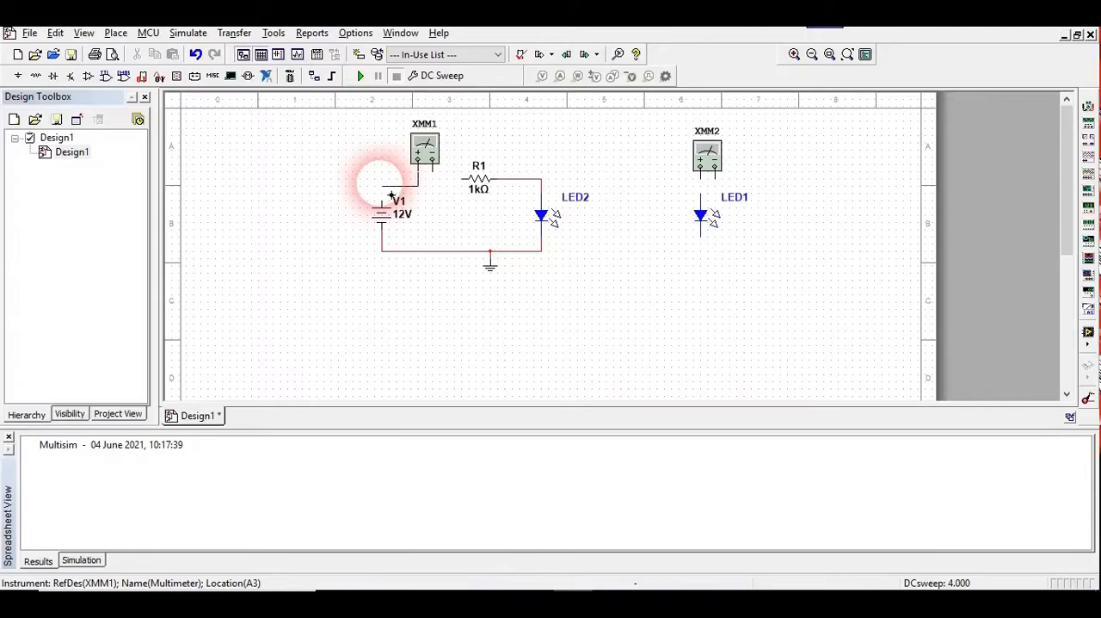
click(384, 200)
click(433, 163)
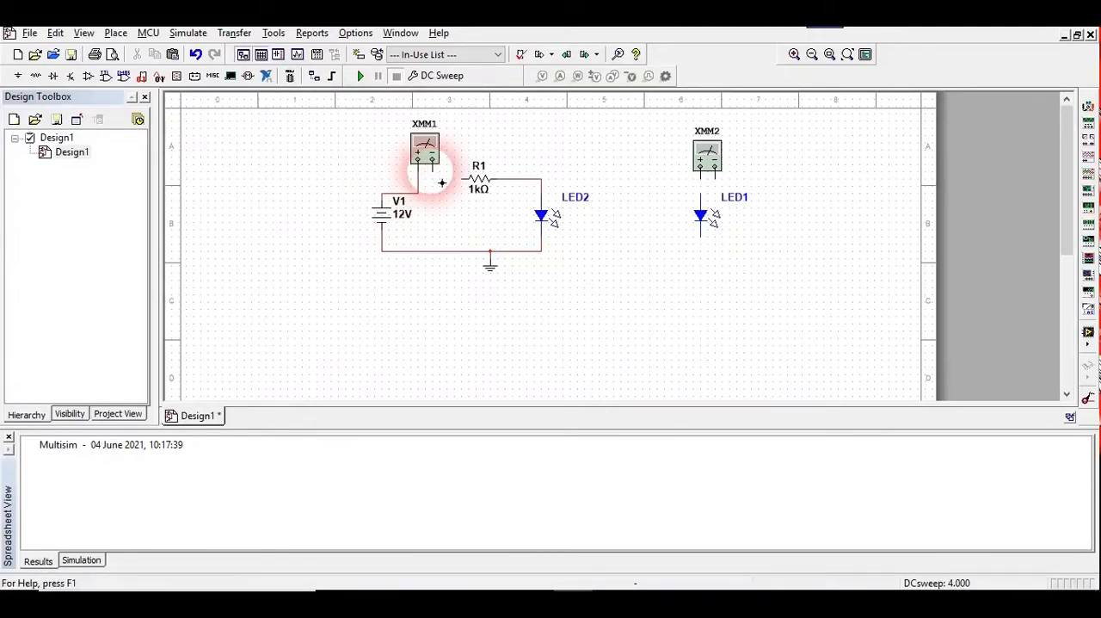
click(464, 180)
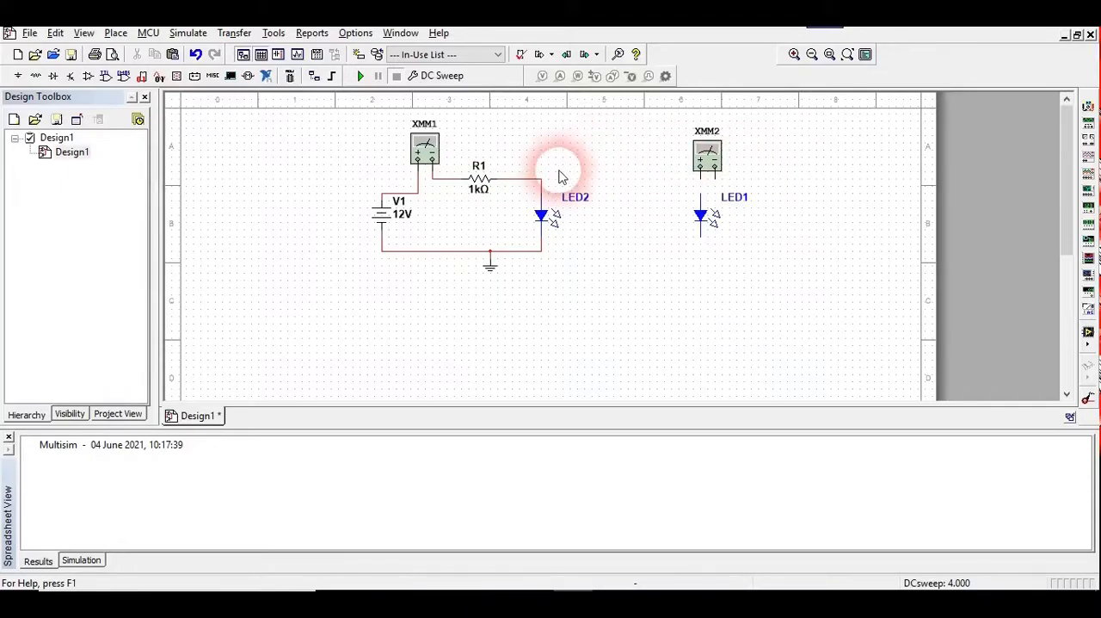
Move multimeter XMM2 closer to LED2 and wire it in parallel, positive terminal to the anode and negative terminal to the ground wire
drag(704, 158, 614, 170)
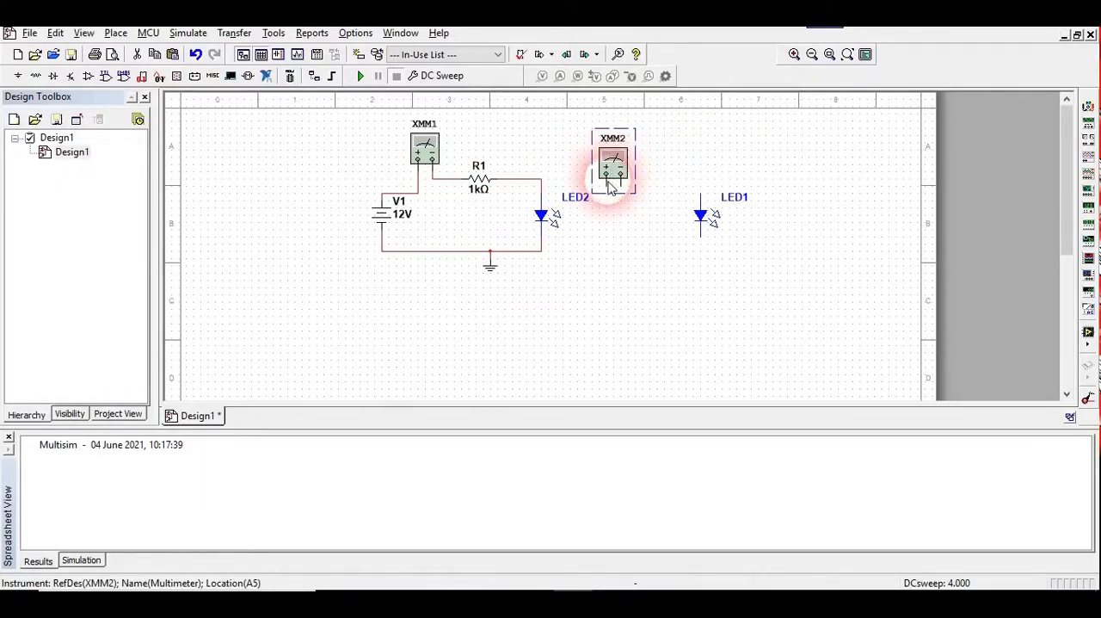
click(620, 182)
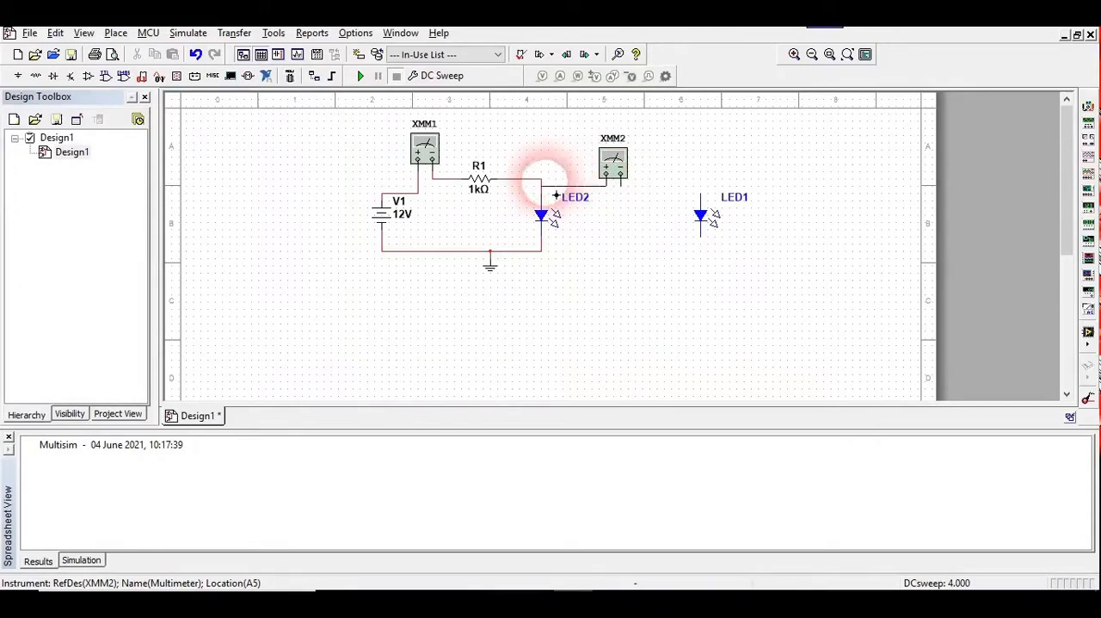
click(542, 185)
click(620, 181)
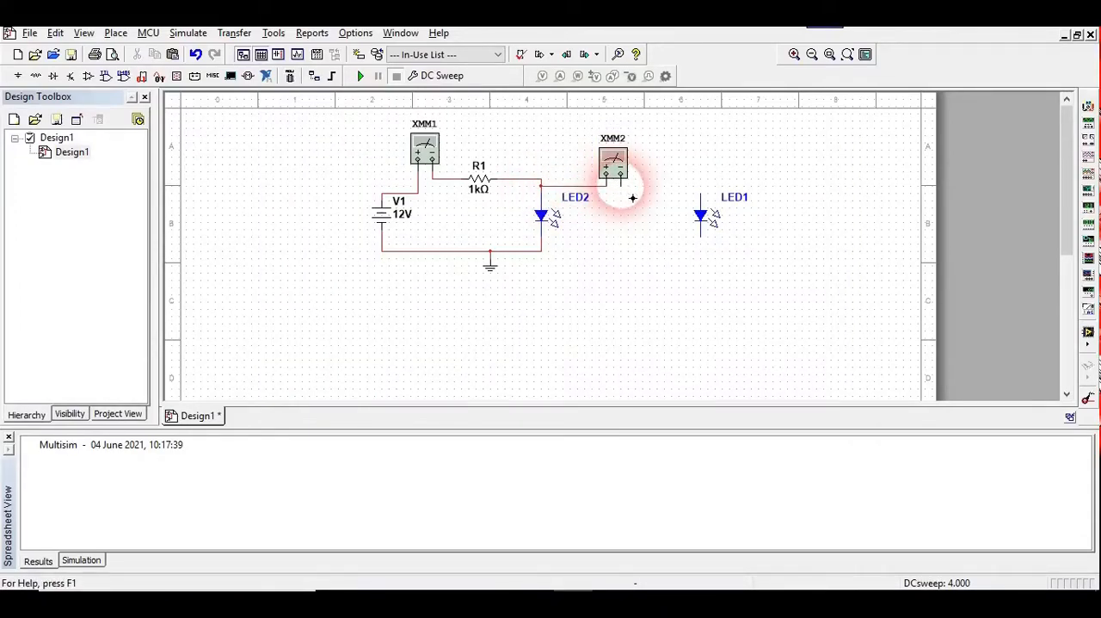
click(541, 251)
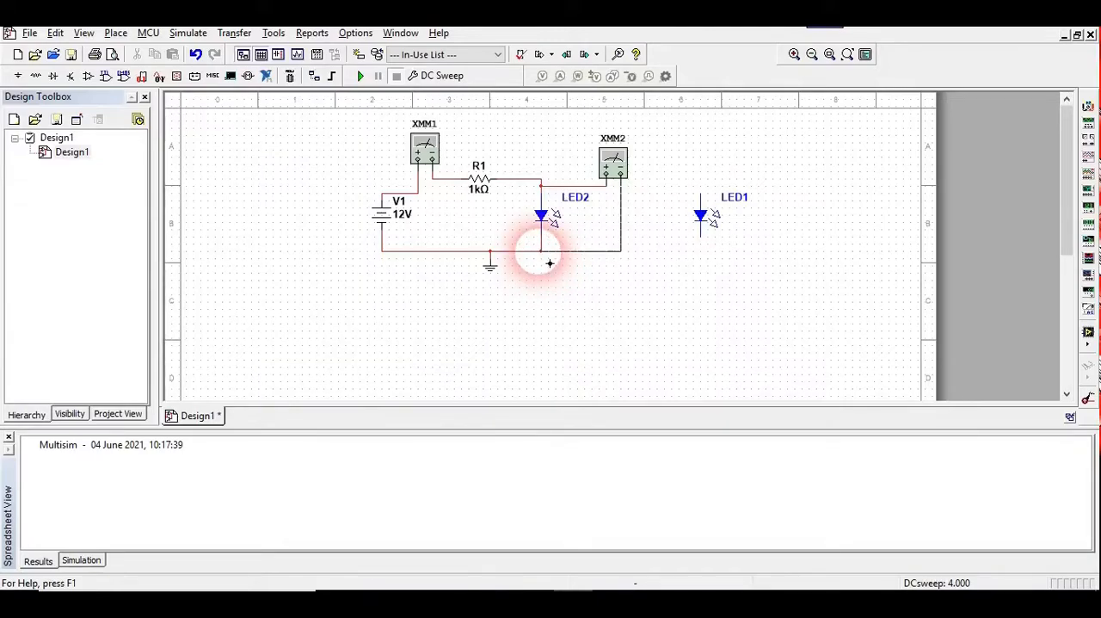
Set multimeter XMM1 to measure current (A)
double_click(422, 152)
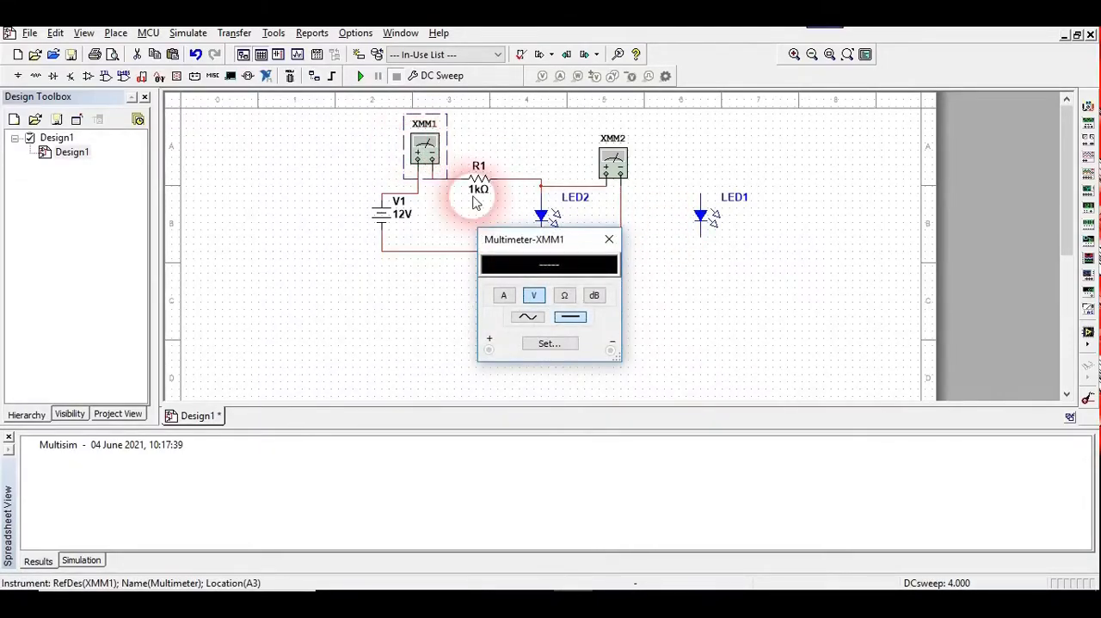
click(507, 296)
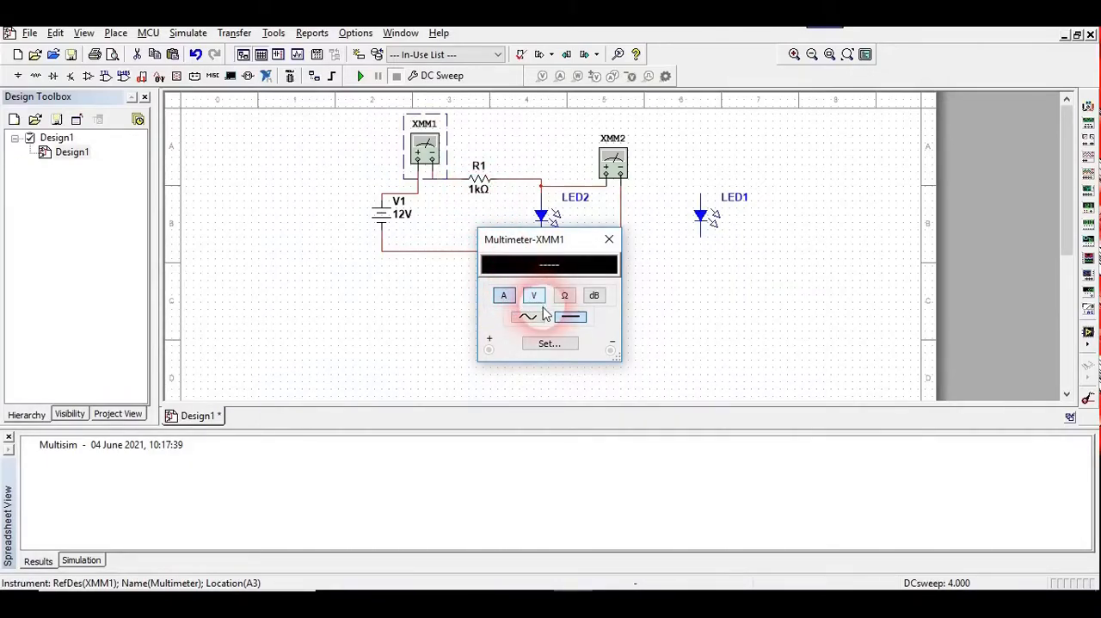
Set multimeter XMM2 to measure DC voltage (V)
click(609, 238)
double_click(615, 167)
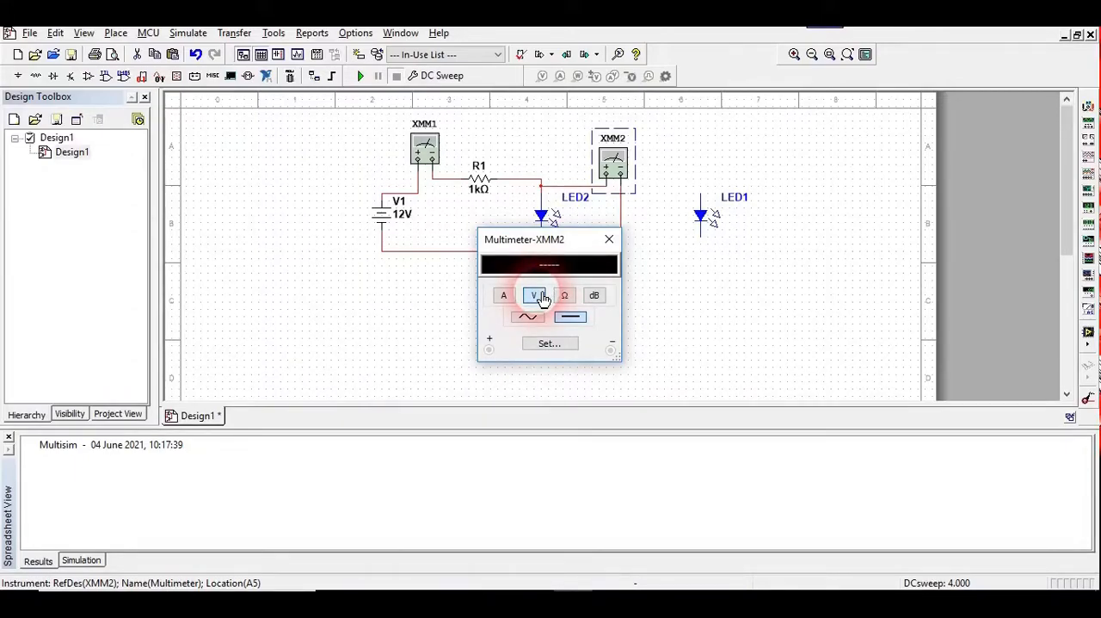
click(570, 319)
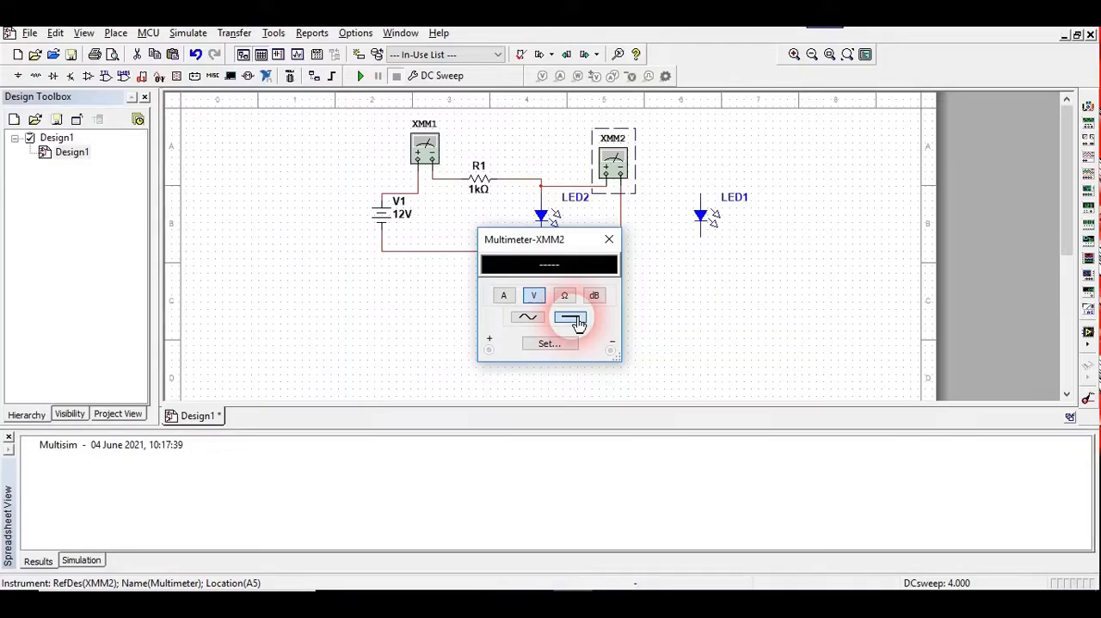
click(609, 239)
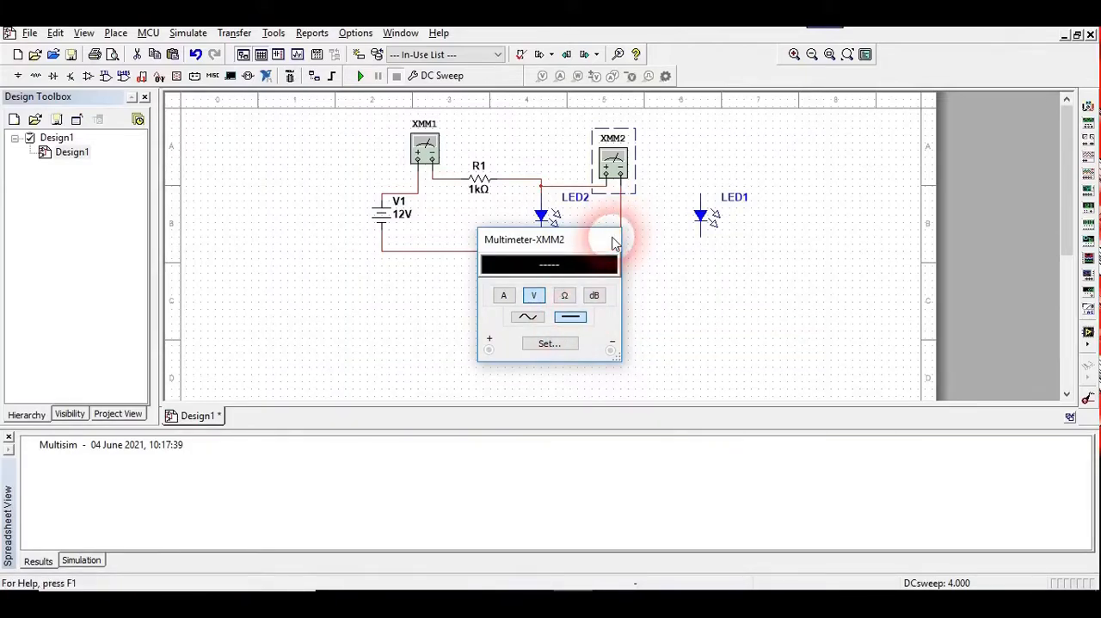
Place a DC_INTERACTIVE_VOLTAGE source from the SIGNAL_VOLTAGE_SOURCES family beside battery V1
click(395, 227)
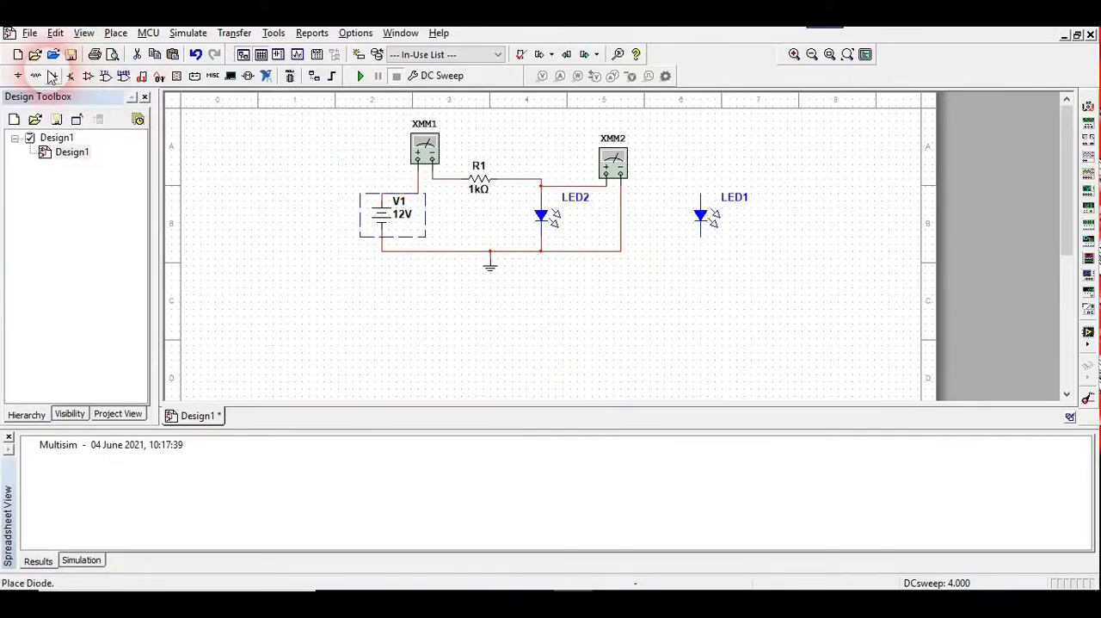
click(20, 79)
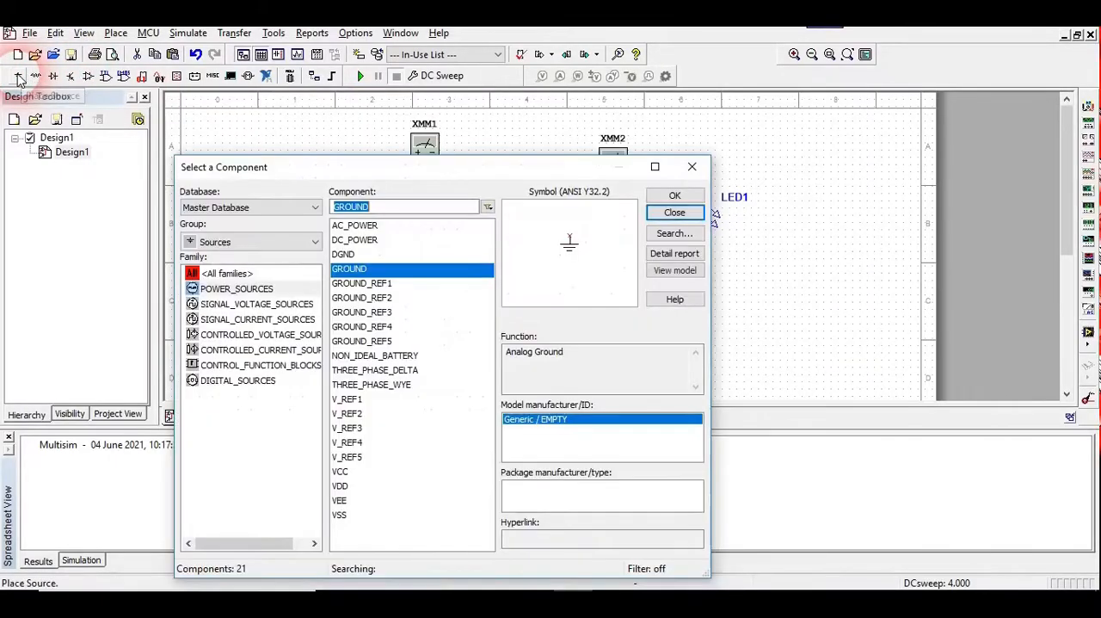
click(287, 303)
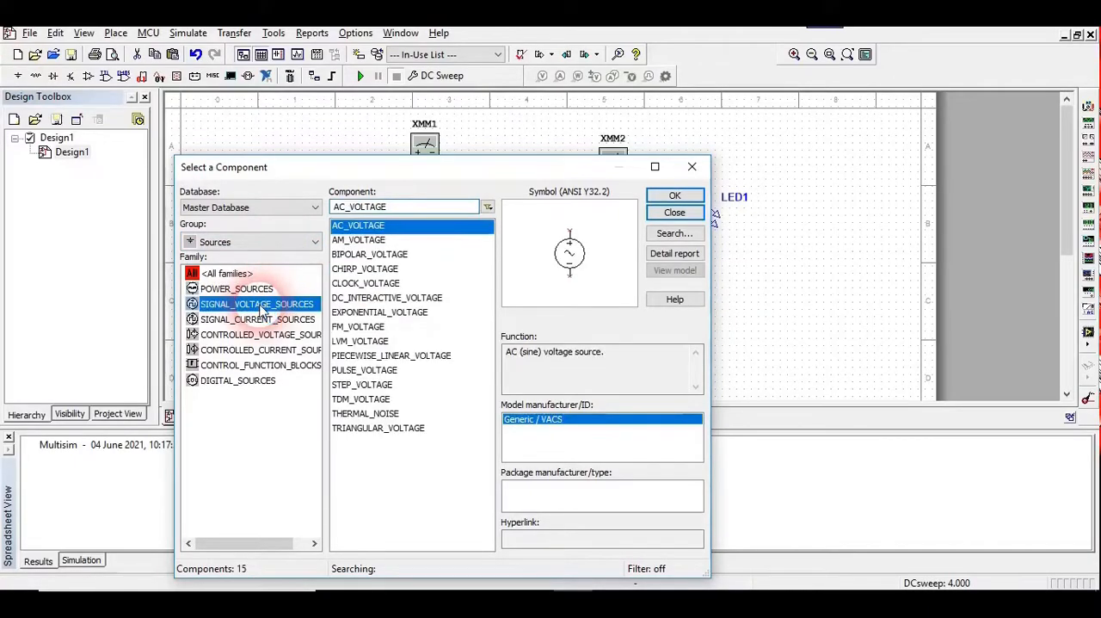
click(389, 298)
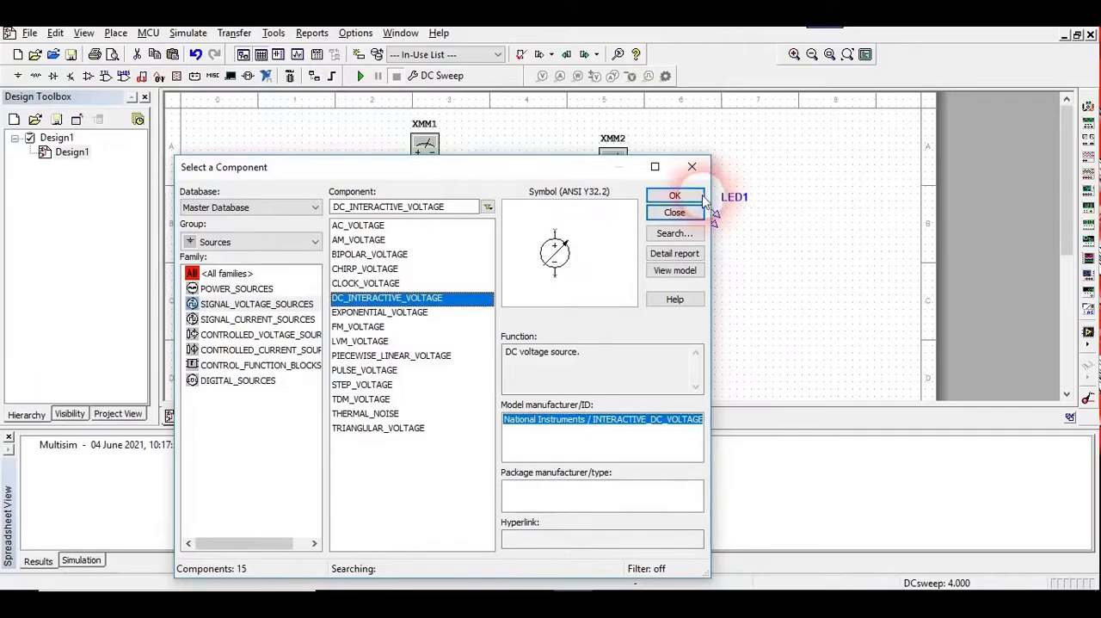
click(674, 196)
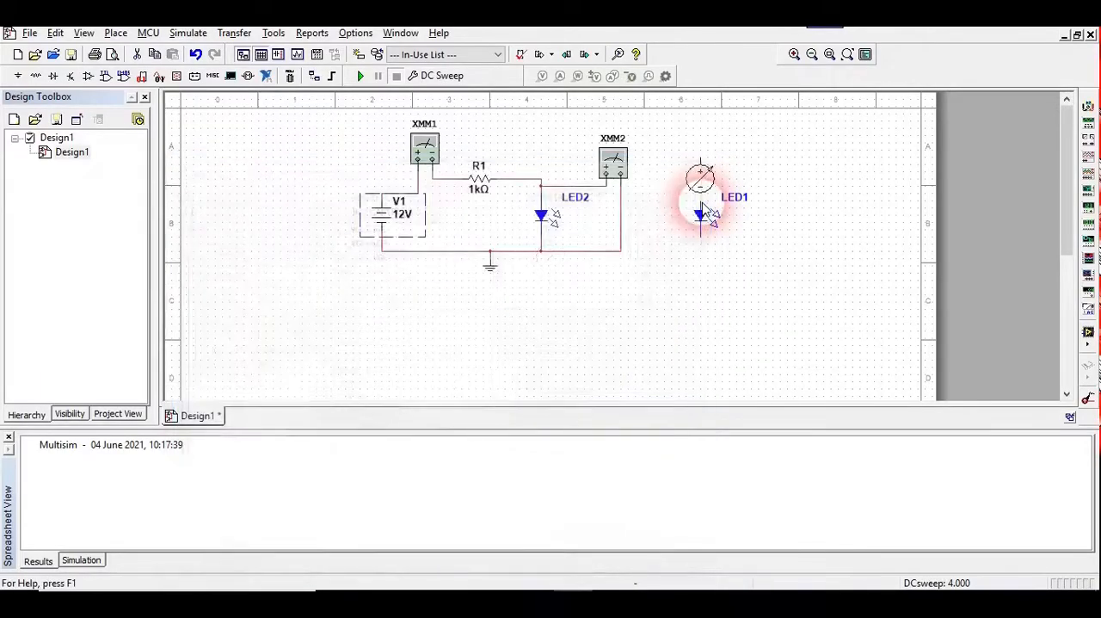
click(335, 245)
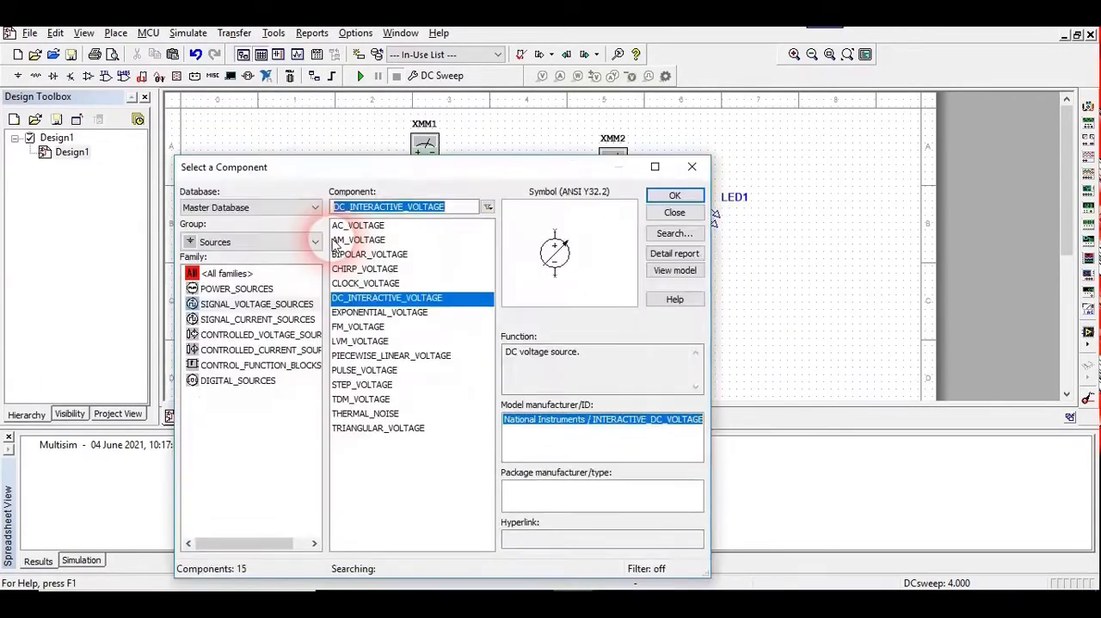
click(687, 214)
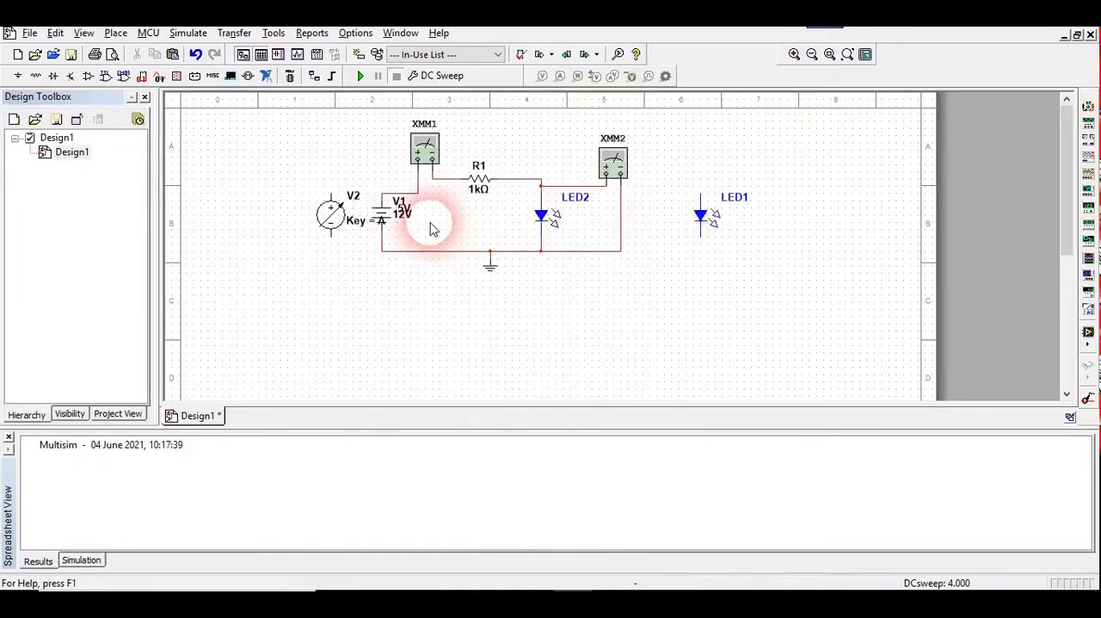
Move the interactive voltage source V2 away from battery V1 and delete the 12 V battery
click(389, 230)
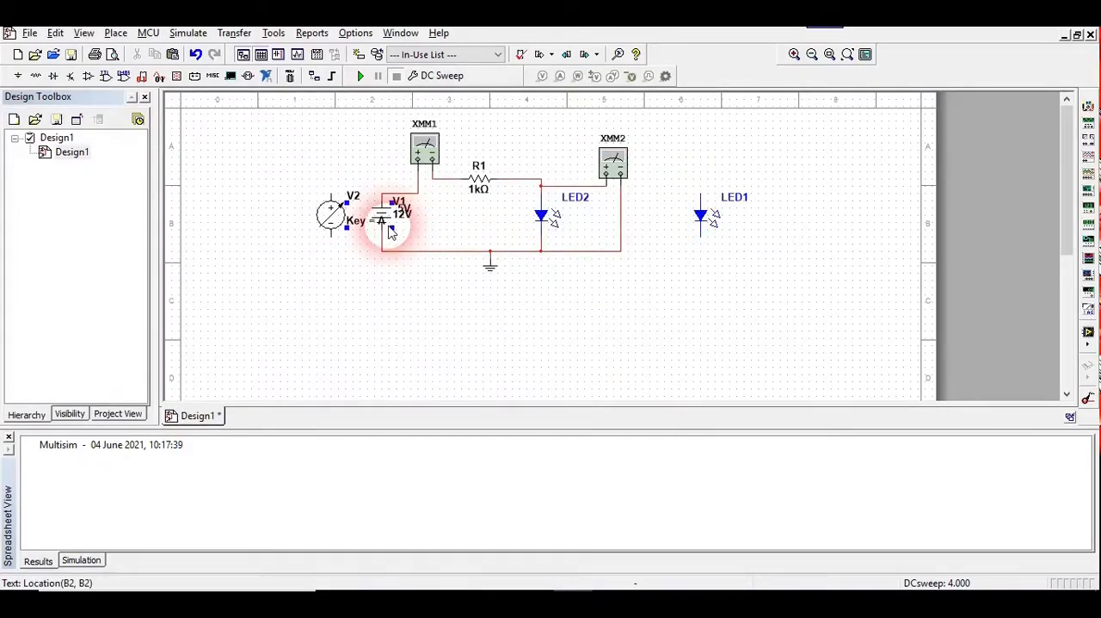
drag(332, 215, 290, 245)
click(400, 222)
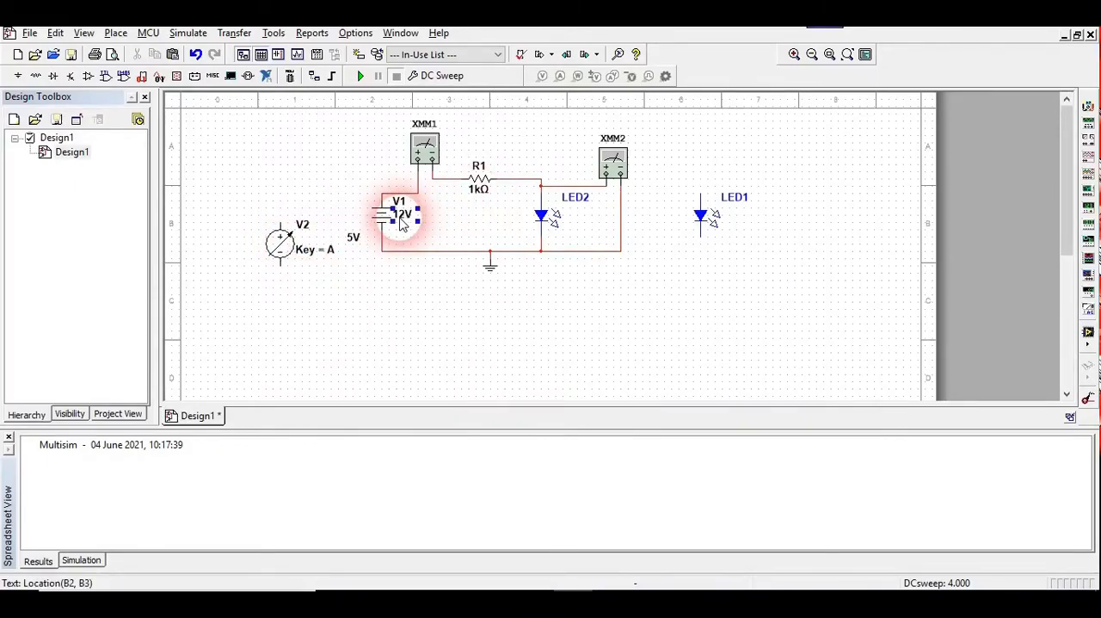
click(384, 219)
key(Delete)
Move source V2 into the battery's place and wire it between XMM1's positive terminal and the ground wire
click(318, 243)
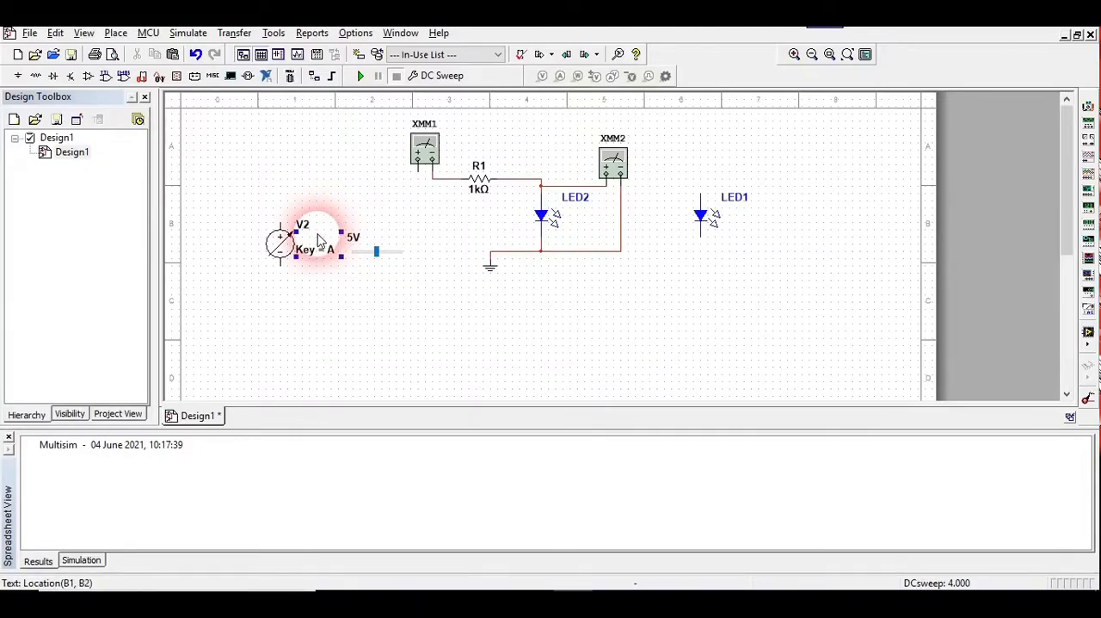
click(284, 239)
mouse_move(351, 228)
mouse_down()
mouse_move(416, 213)
mouse_move(424, 184)
mouse_move(345, 204)
mouse_move(352, 258)
mouse_move(453, 268)
mouse_move(490, 251)
mouse_up()
click(371, 184)
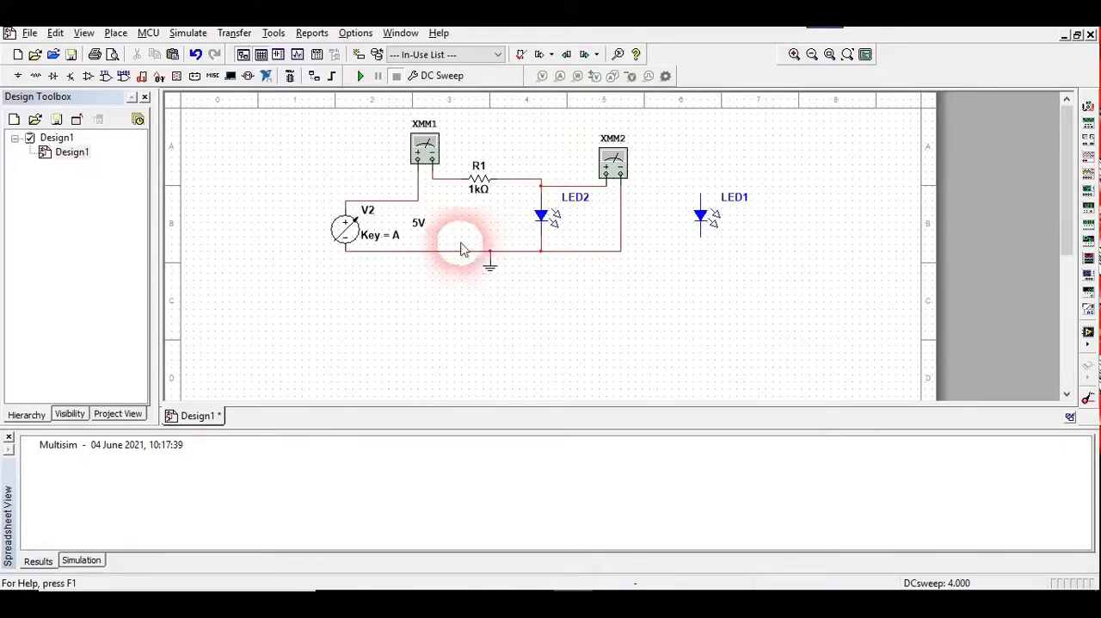
Set source V2's maximum value to 5 V and its increment to 5 %, with key A and a 0 V minimum
mouse_move(374, 231)
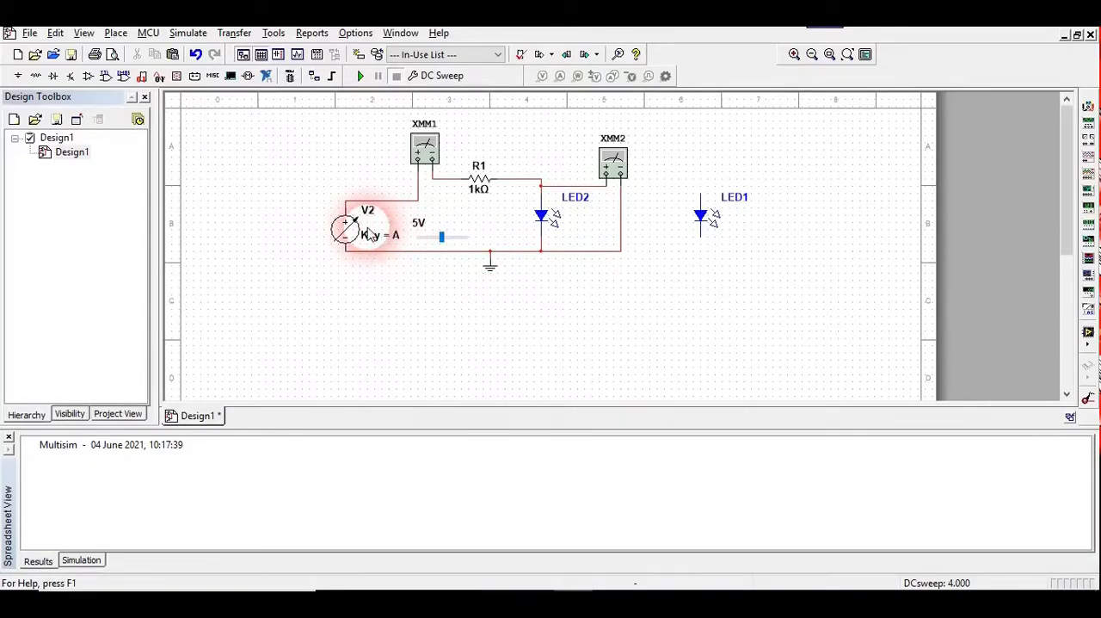
double_click(368, 231)
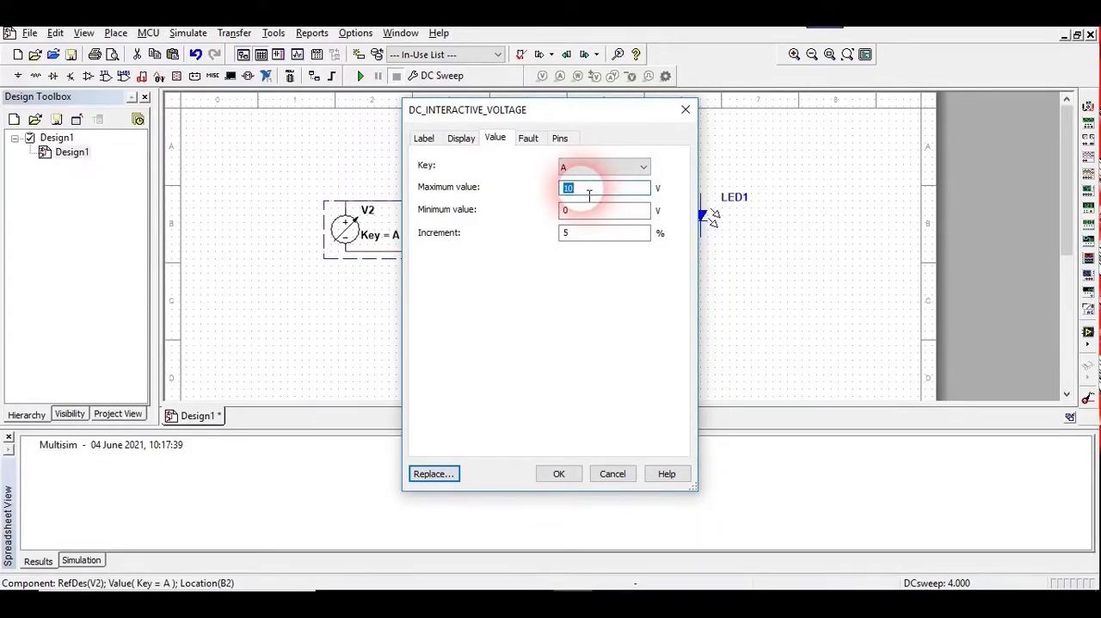
key(BackSpace)
text(5)
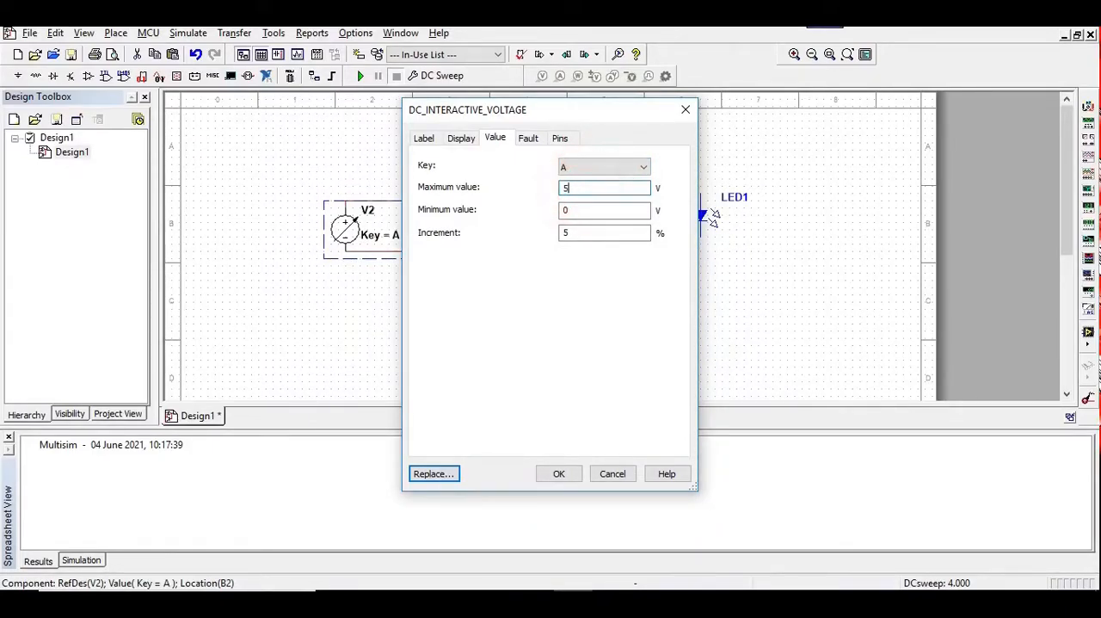
click(585, 236)
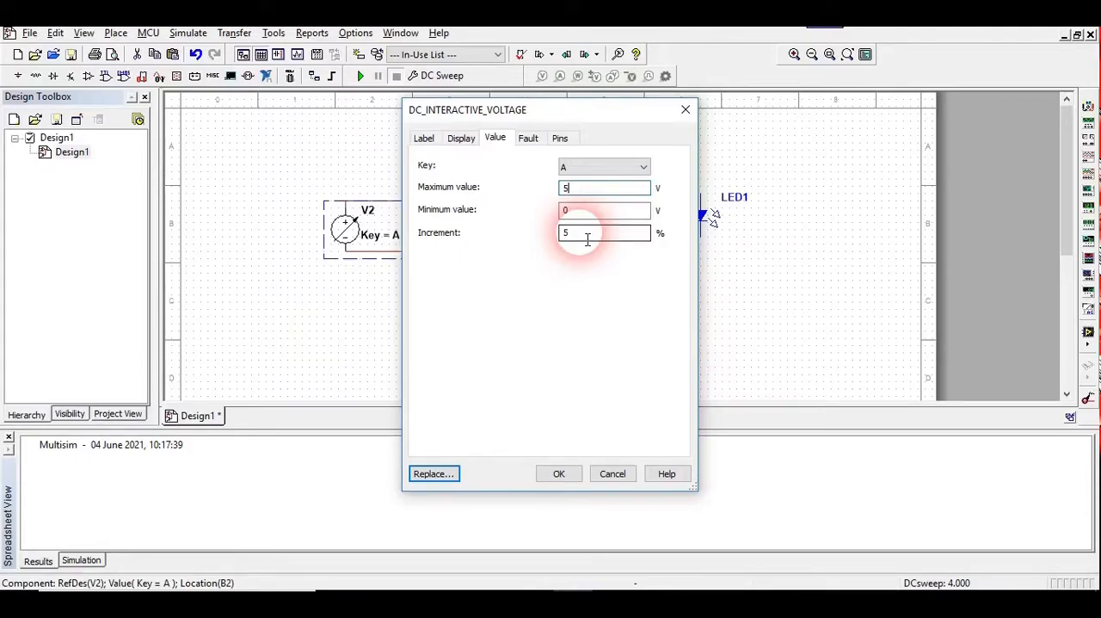
click(588, 238)
key(BackSpace)
text(10)
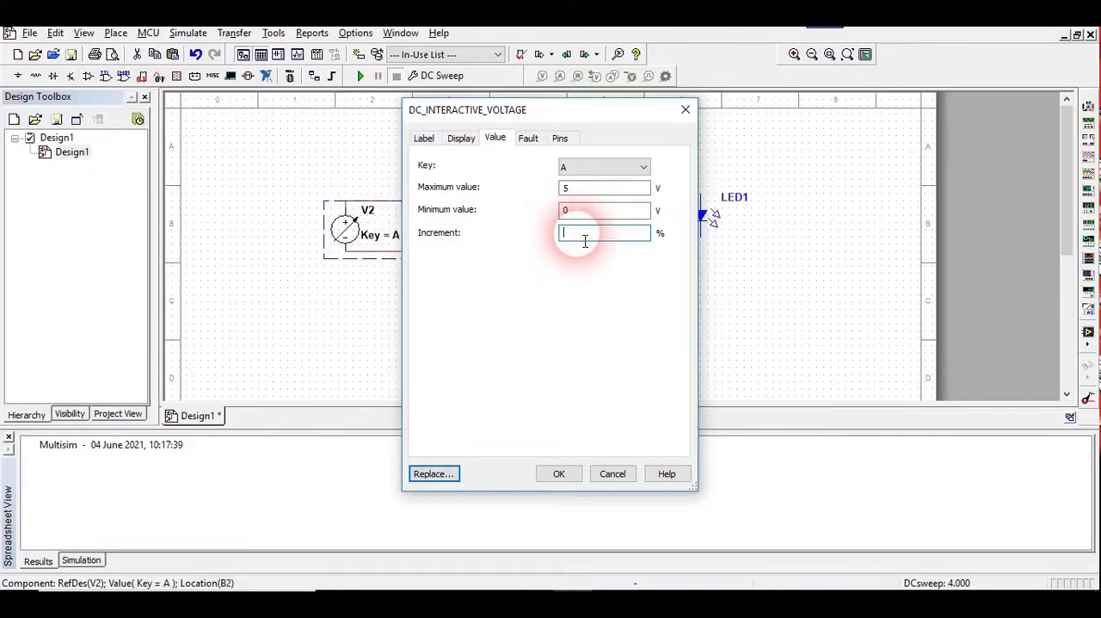
text(5)
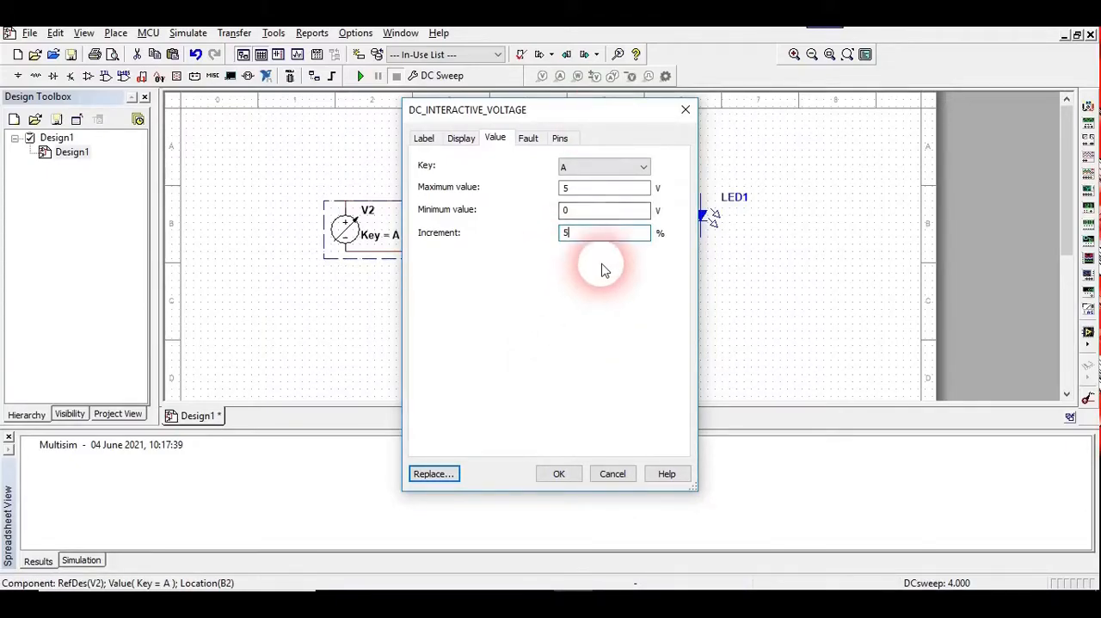
click(559, 474)
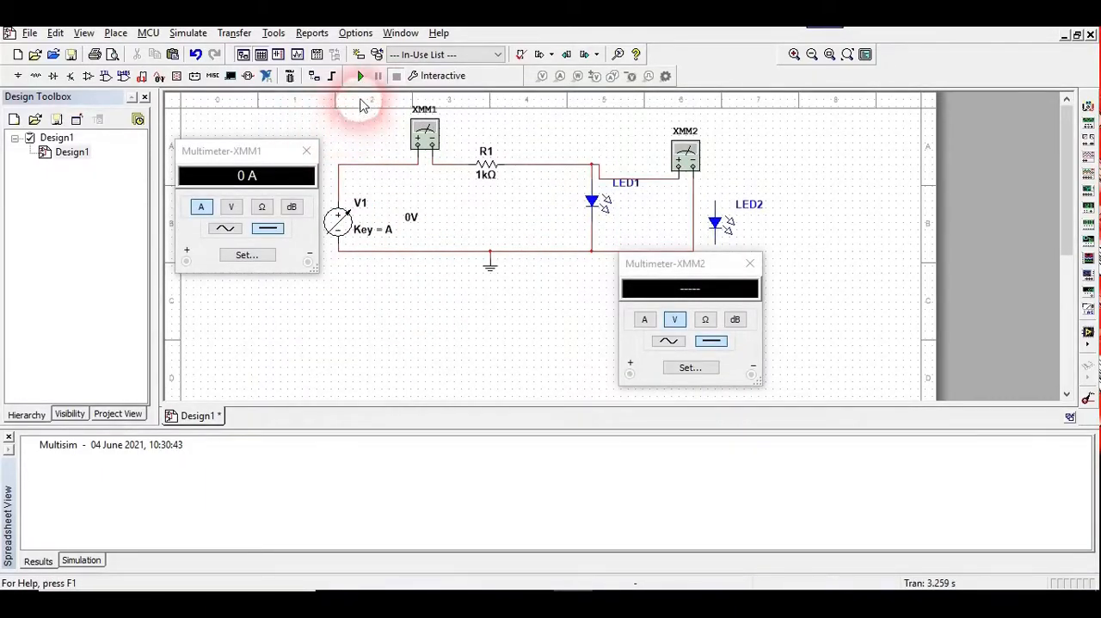
Run the interactive simulation with source V1 at 0 V and select LED1
click(361, 78)
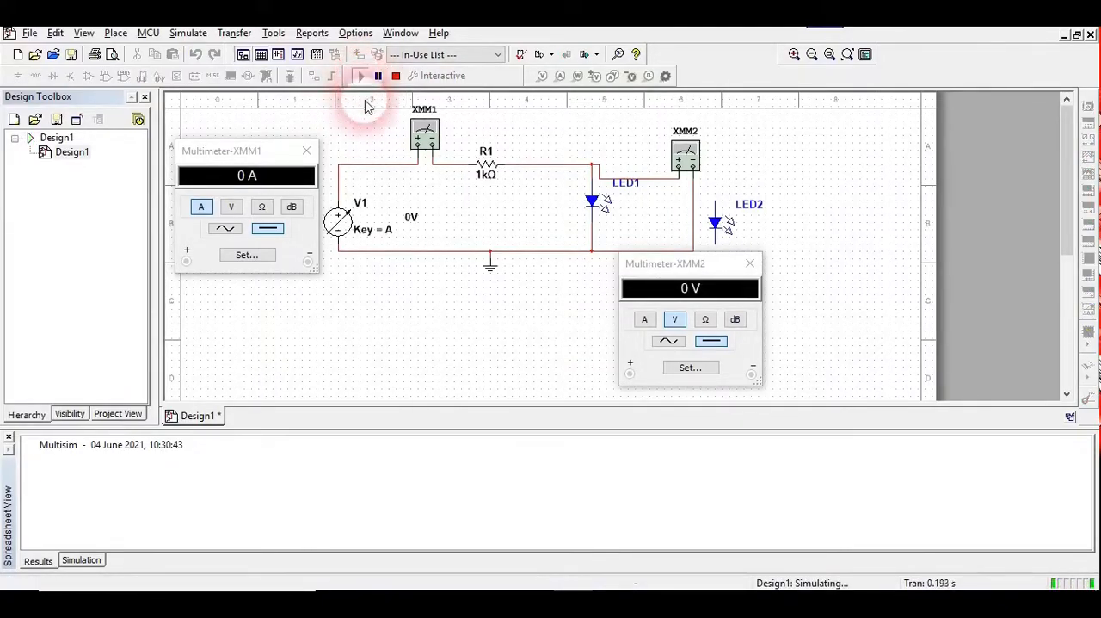
mouse_move(383, 218)
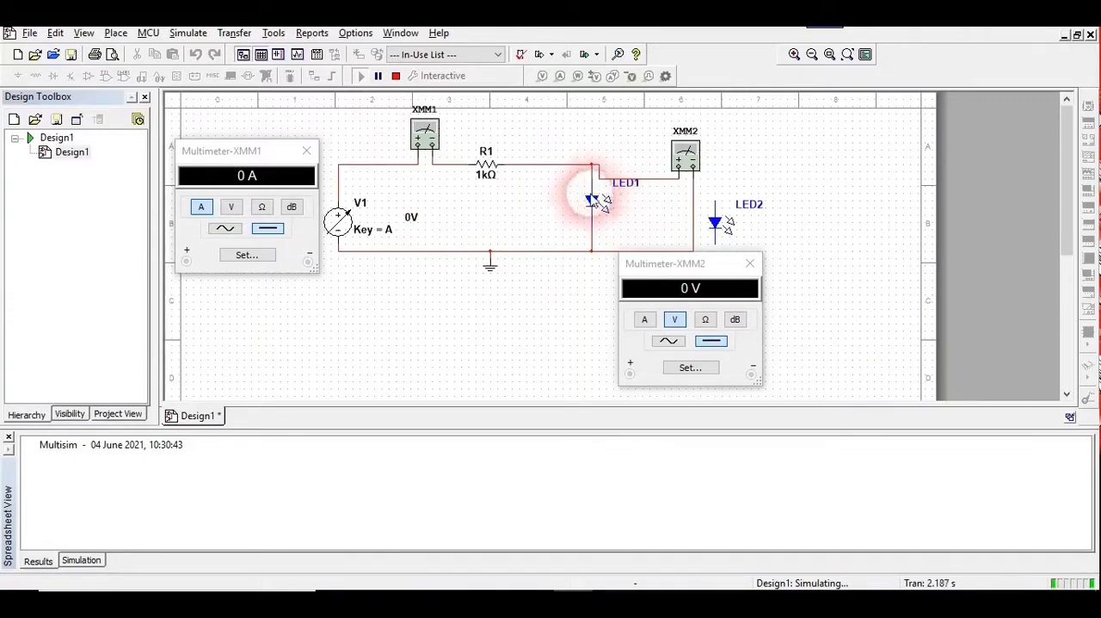
click(613, 207)
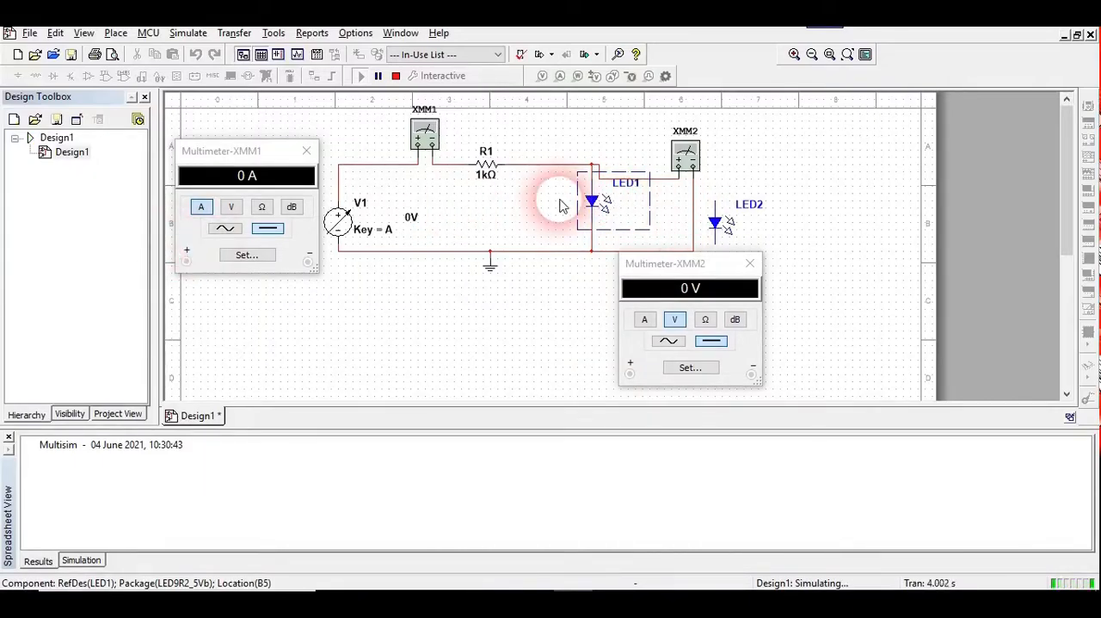
Raise source V1 to 3 V in 0.25 V increments to measure LED1's current and voltage, and stop the simulation
mouse_move(338, 232)
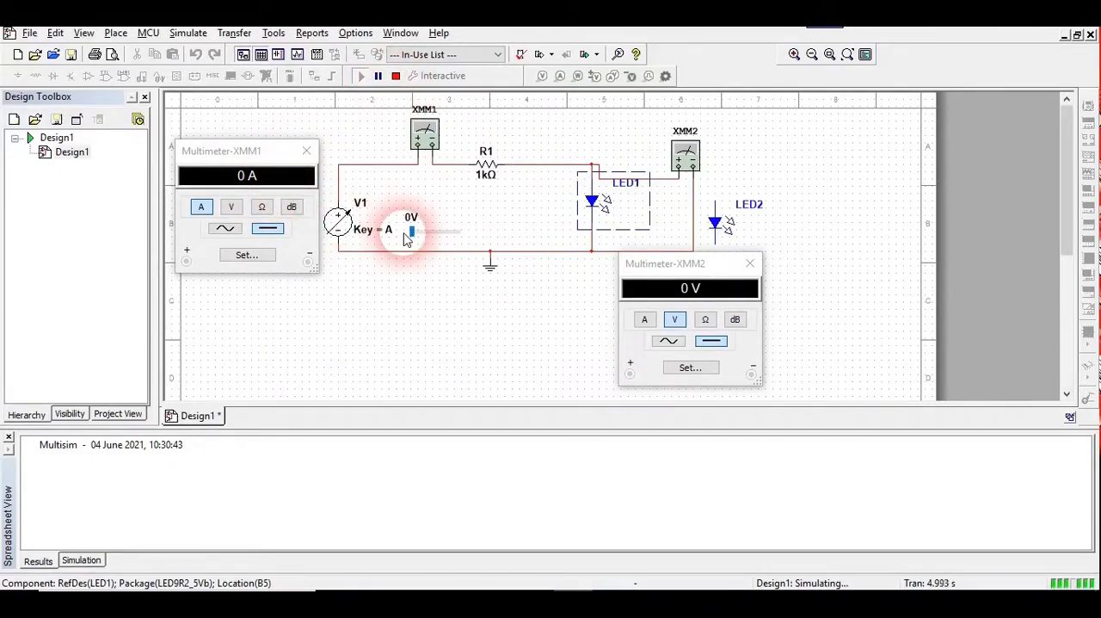
key(a)
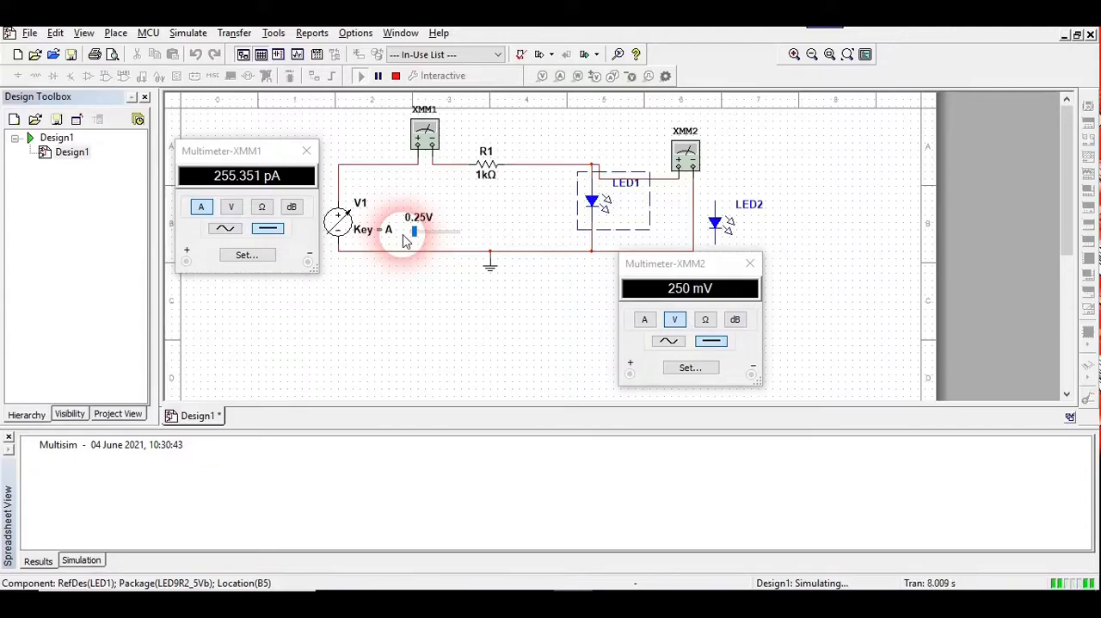
key(a)
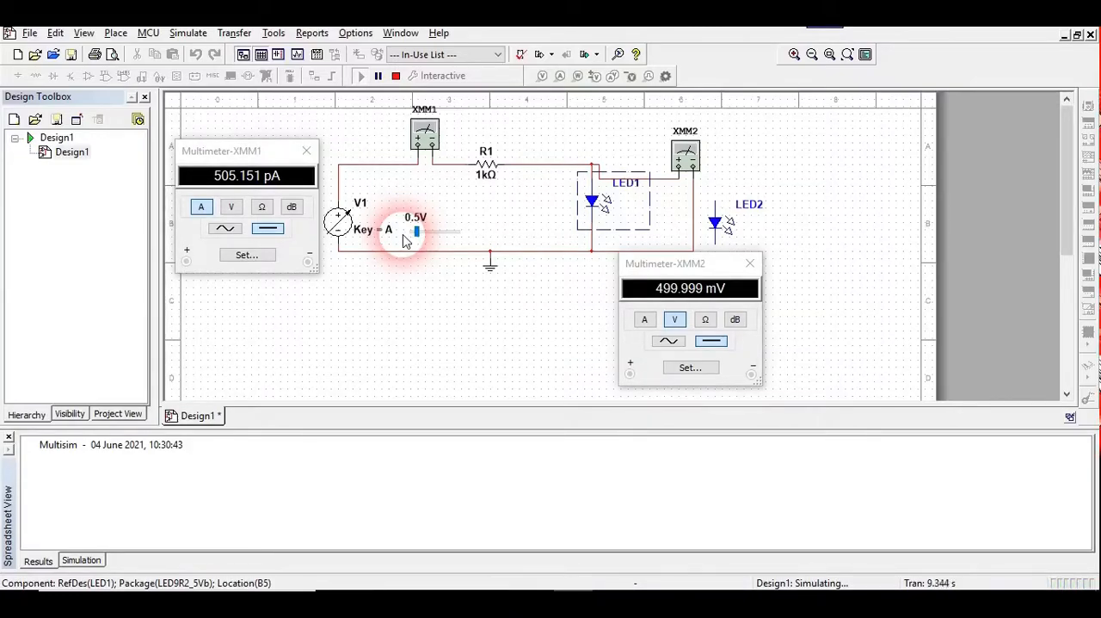
key(a)
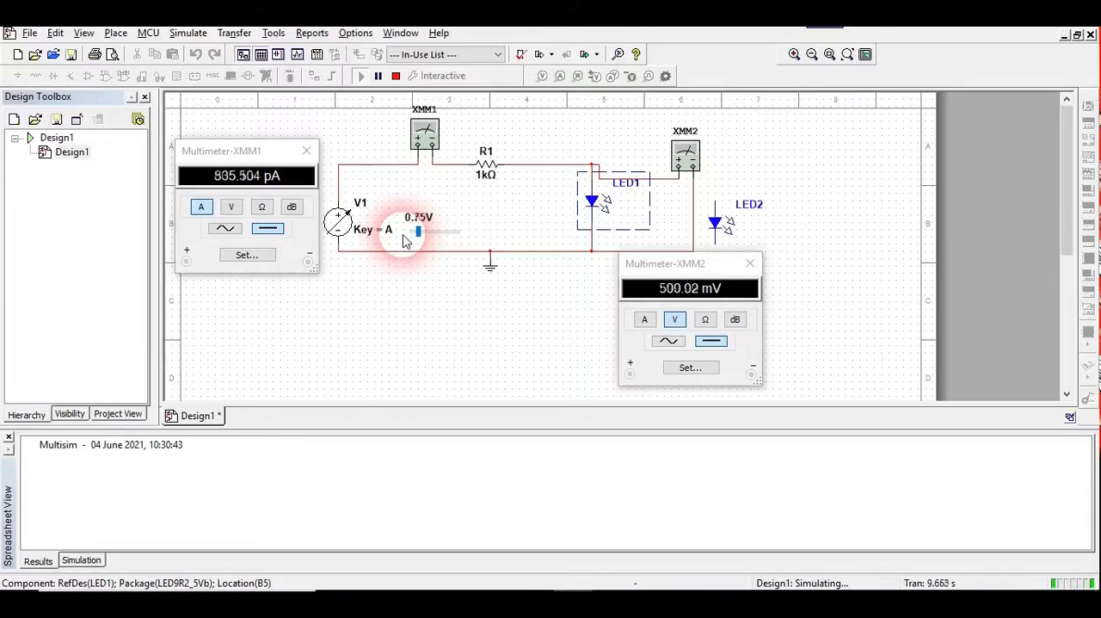
key(a)
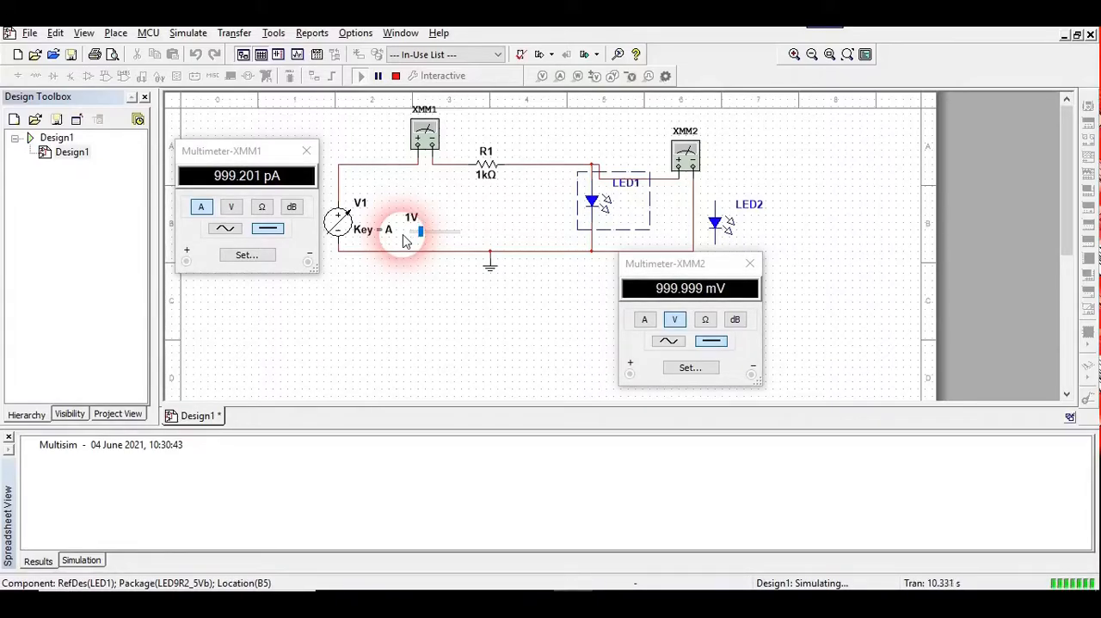
key(a)
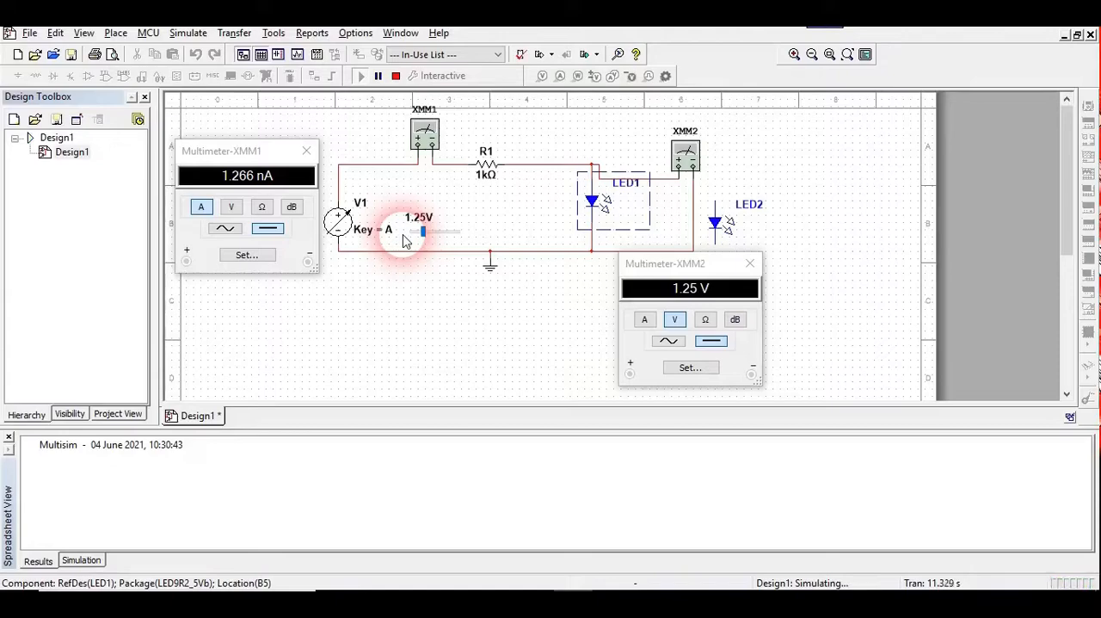
key(a)
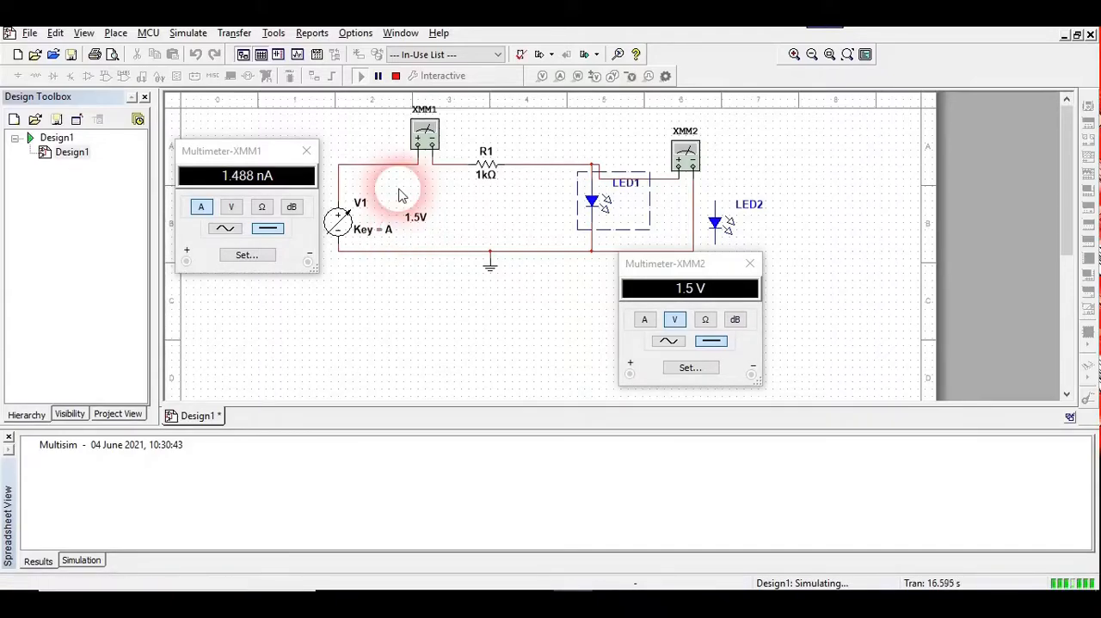
key(a)
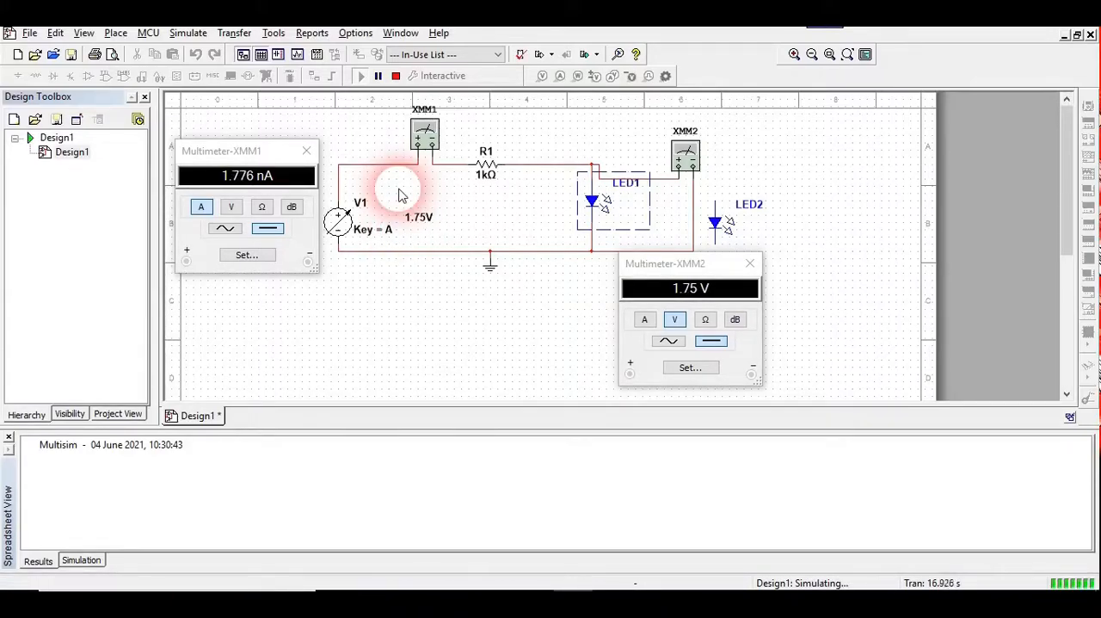
key(a)
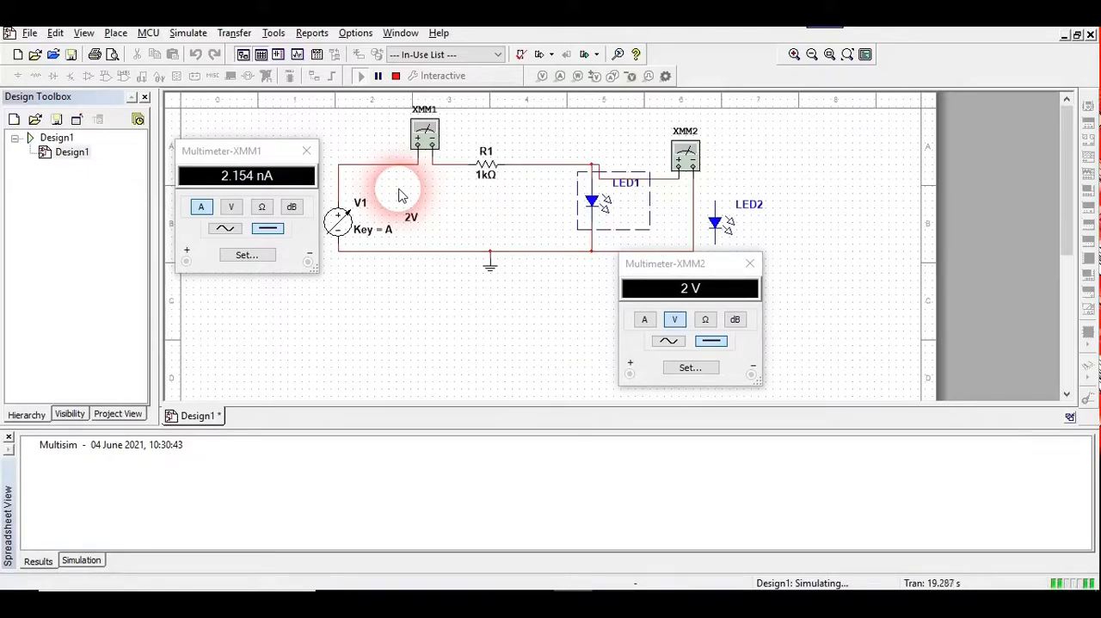
key(a)
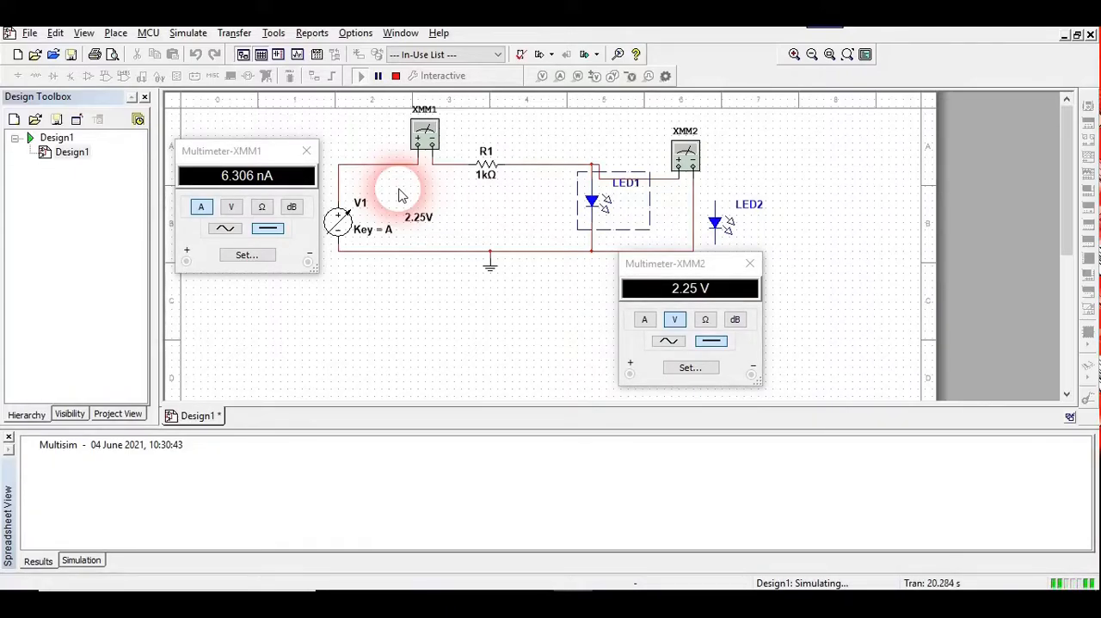
key(a)
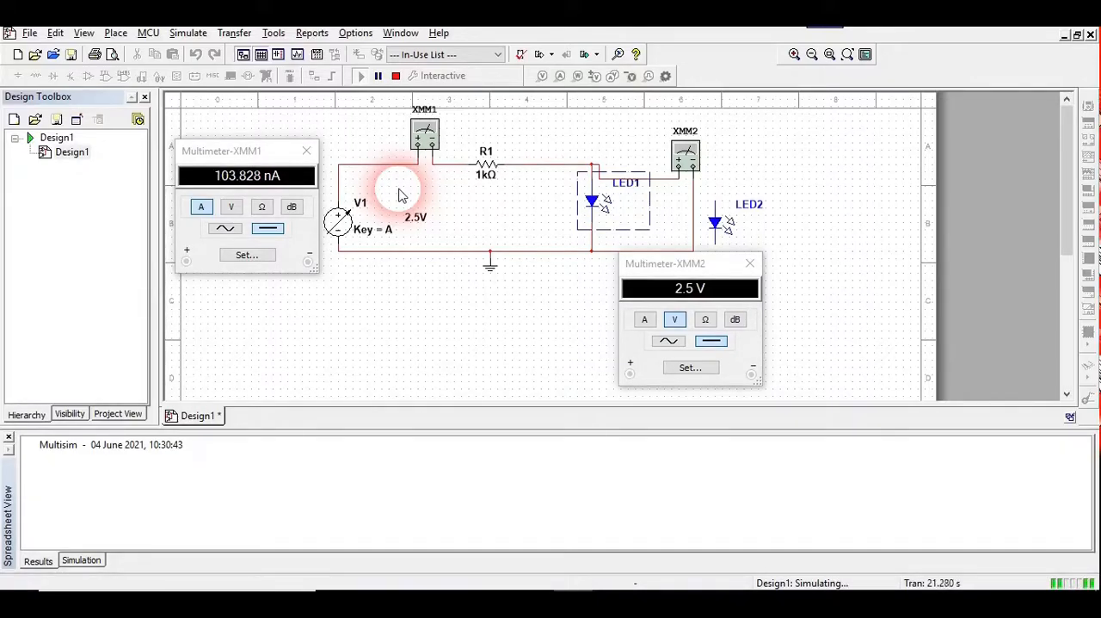
key(a)
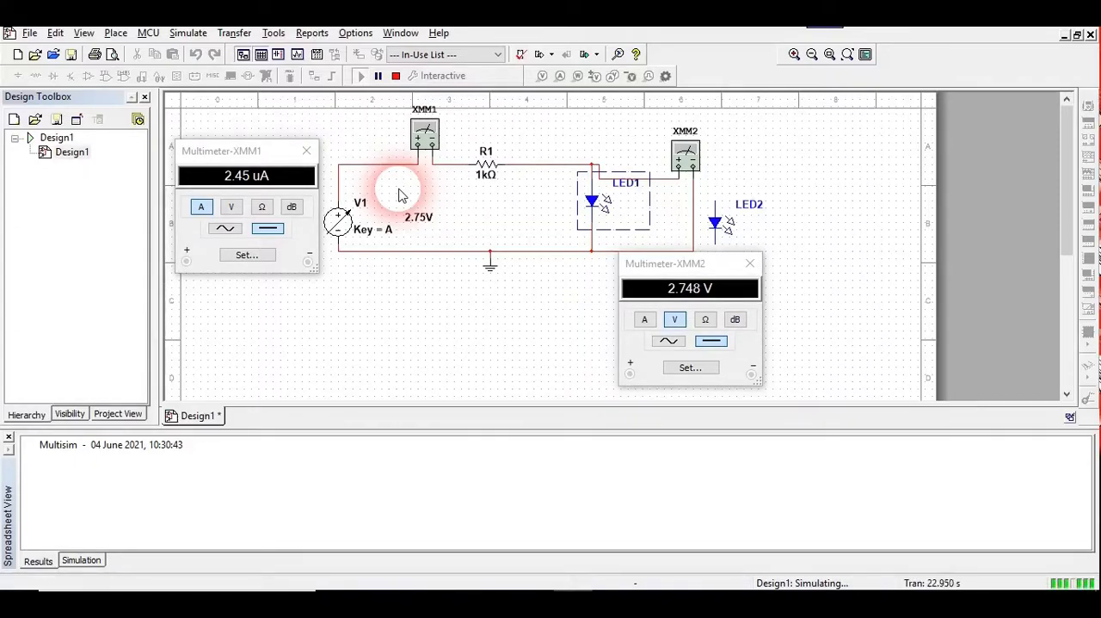
key(a)
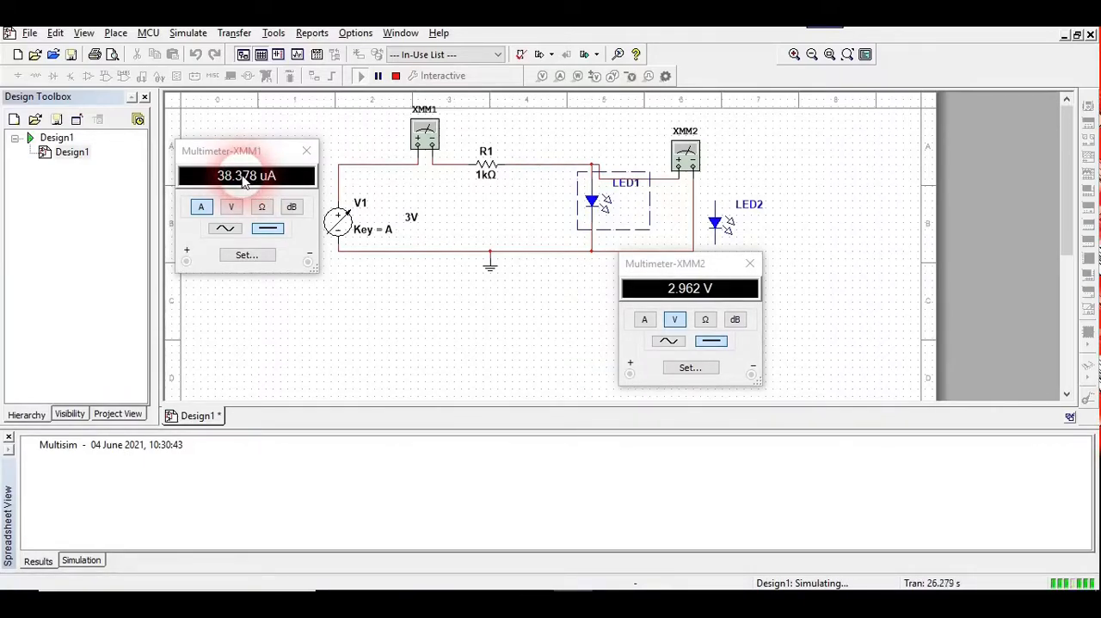
mouse_move(417, 236)
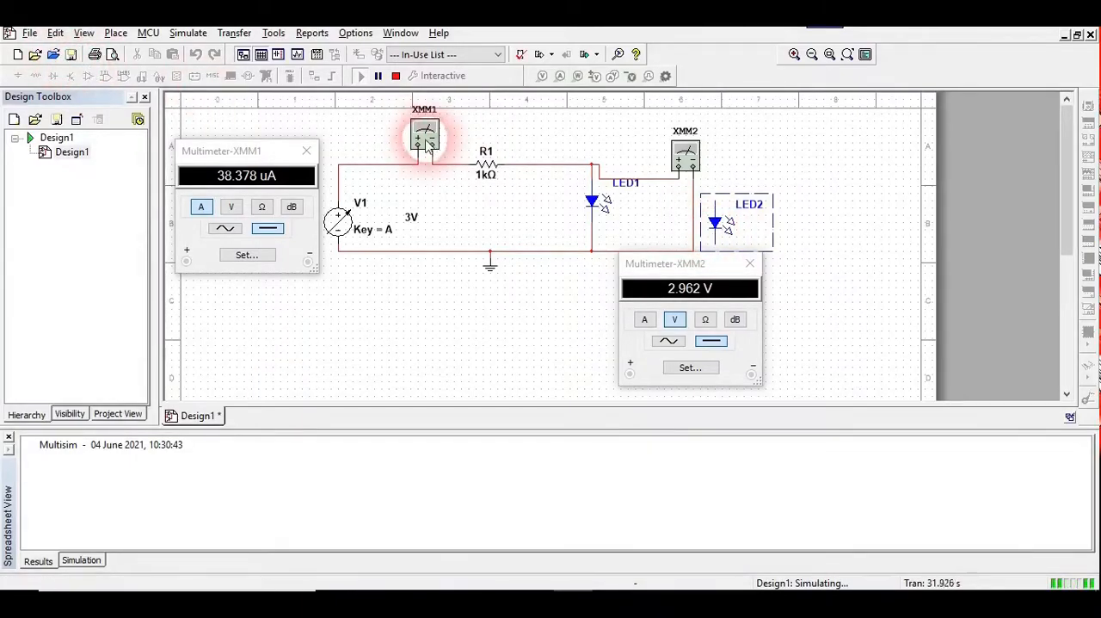
click(394, 77)
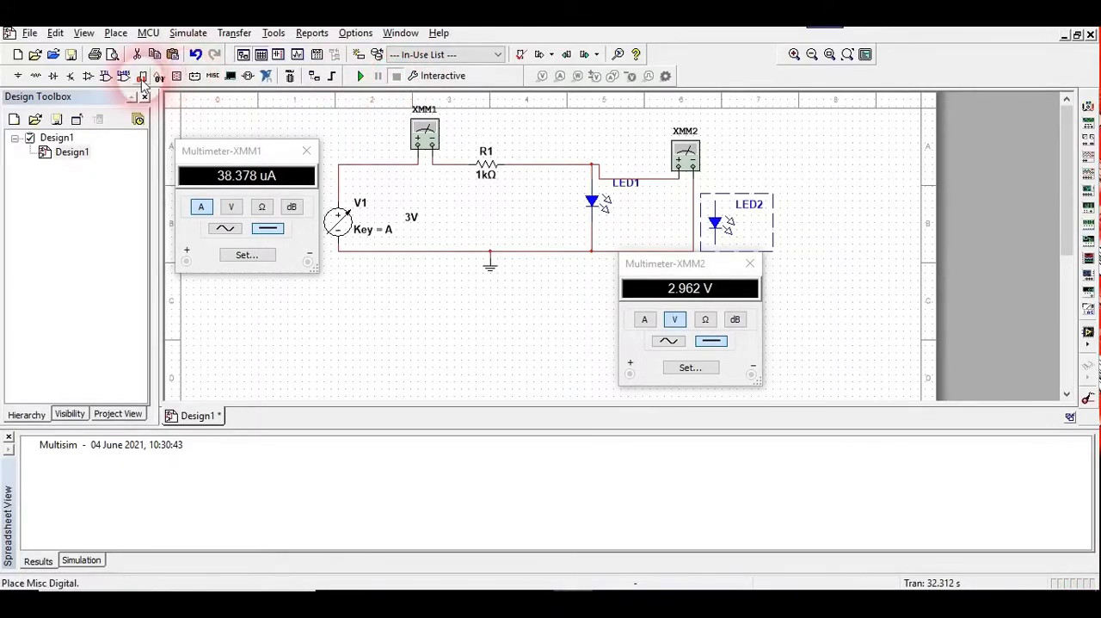
Look up LED_red in the Diodes group's LED family and close the component browser without placing it
click(56, 75)
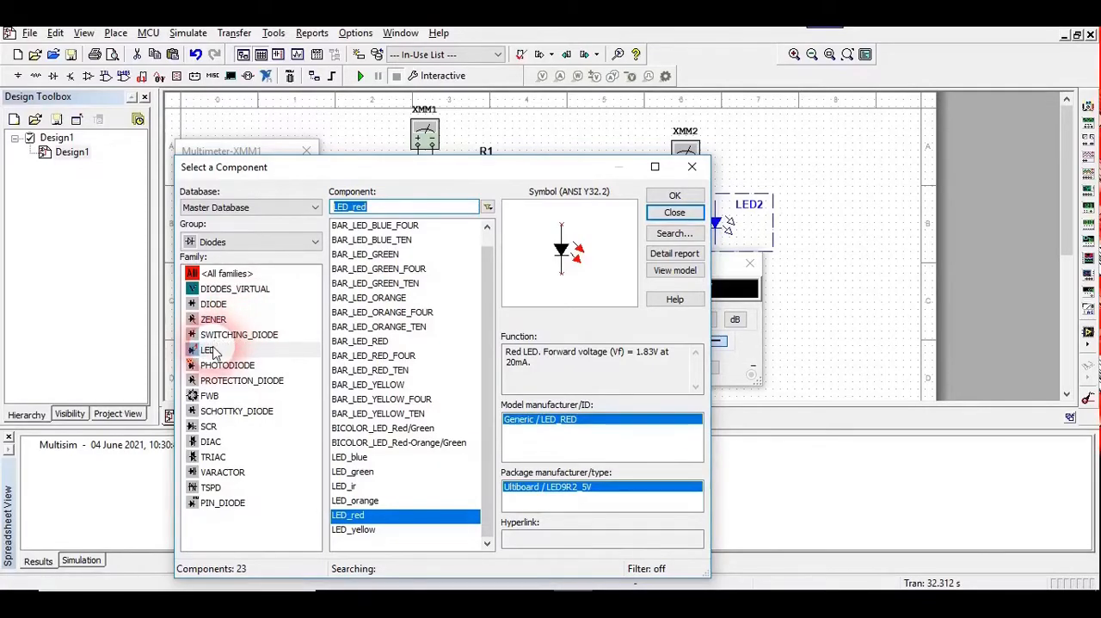
click(211, 352)
click(366, 513)
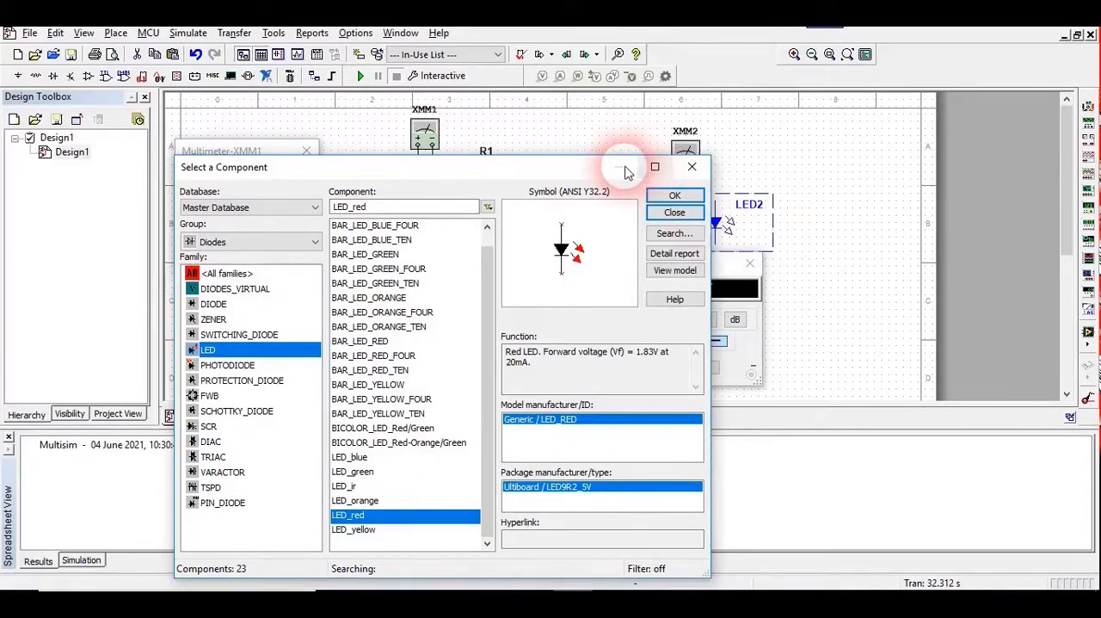
click(692, 166)
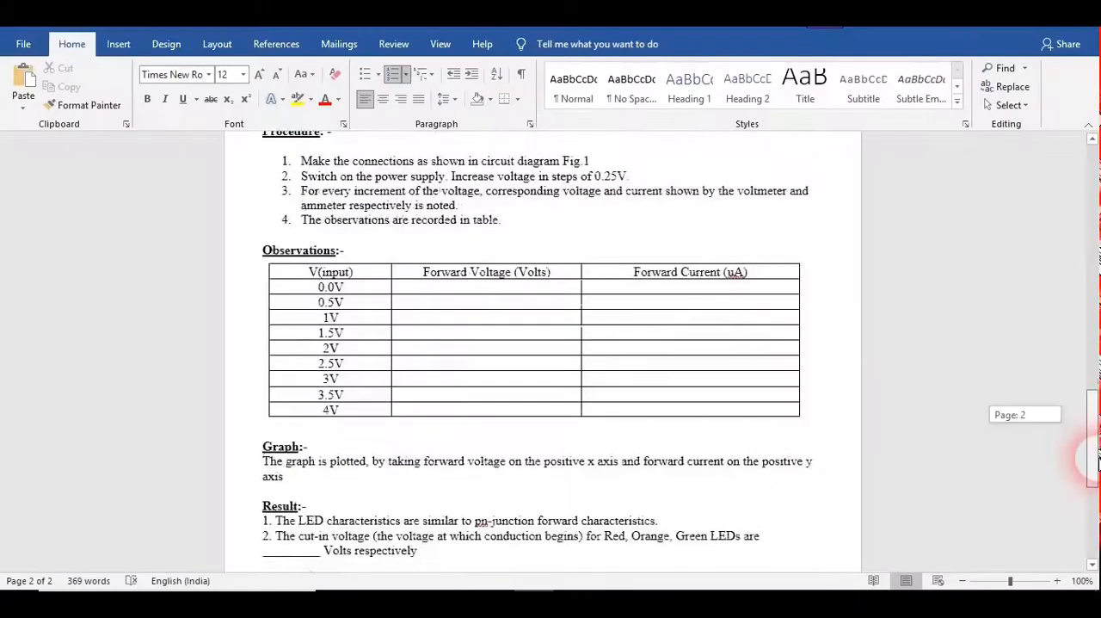
Switch to the Word lab document and examine the Observations table's input voltage, forward voltage and forward current columns
drag(1094, 457, 1093, 460)
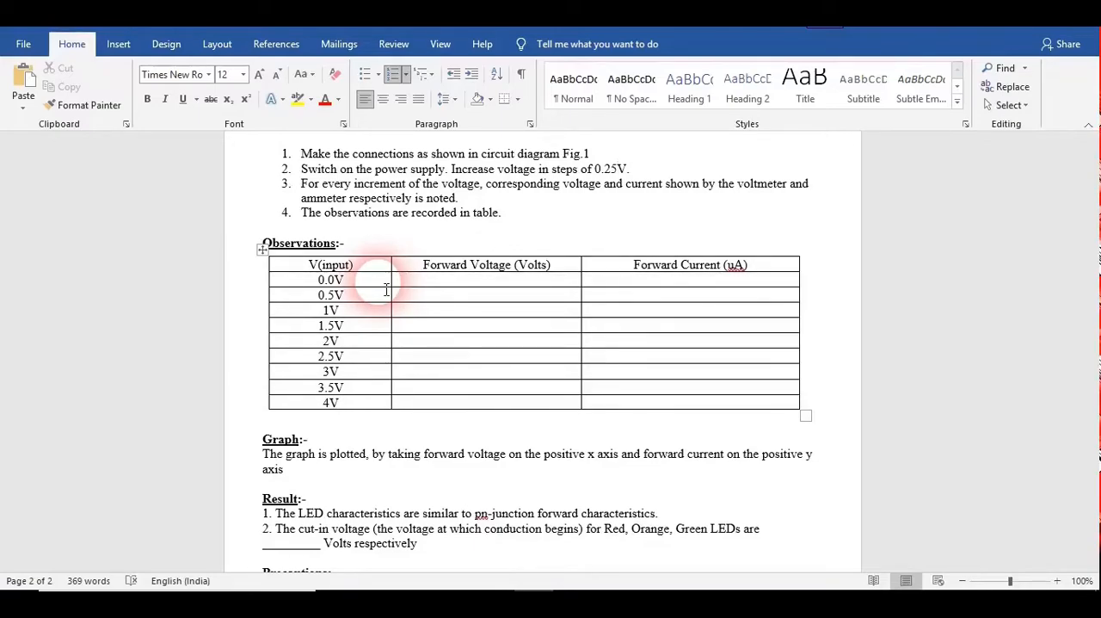
click(467, 269)
click(679, 270)
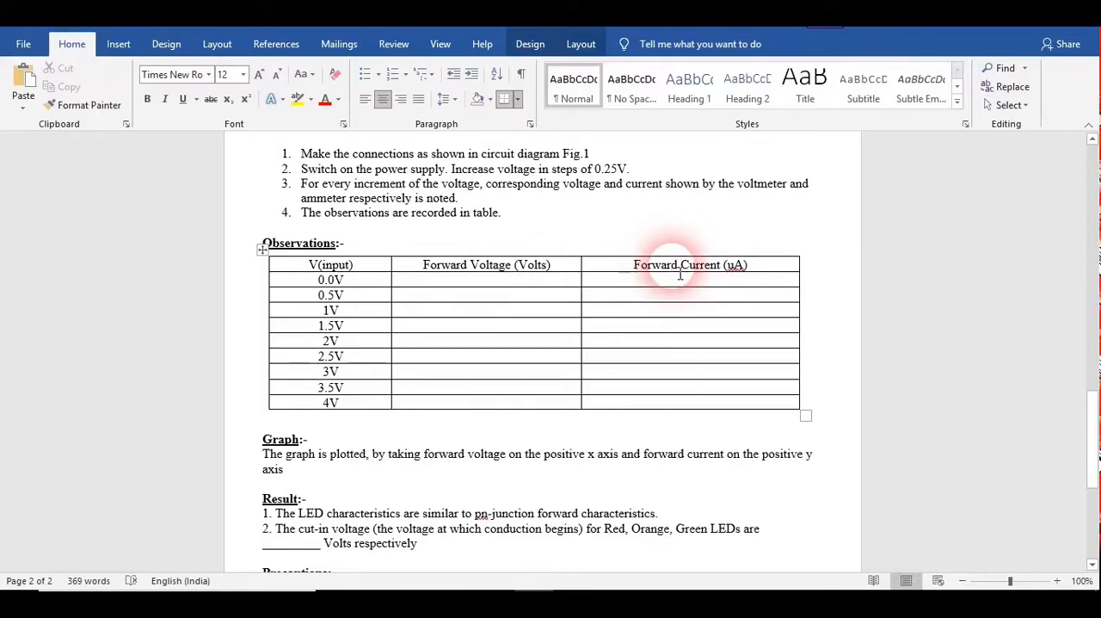
click(499, 274)
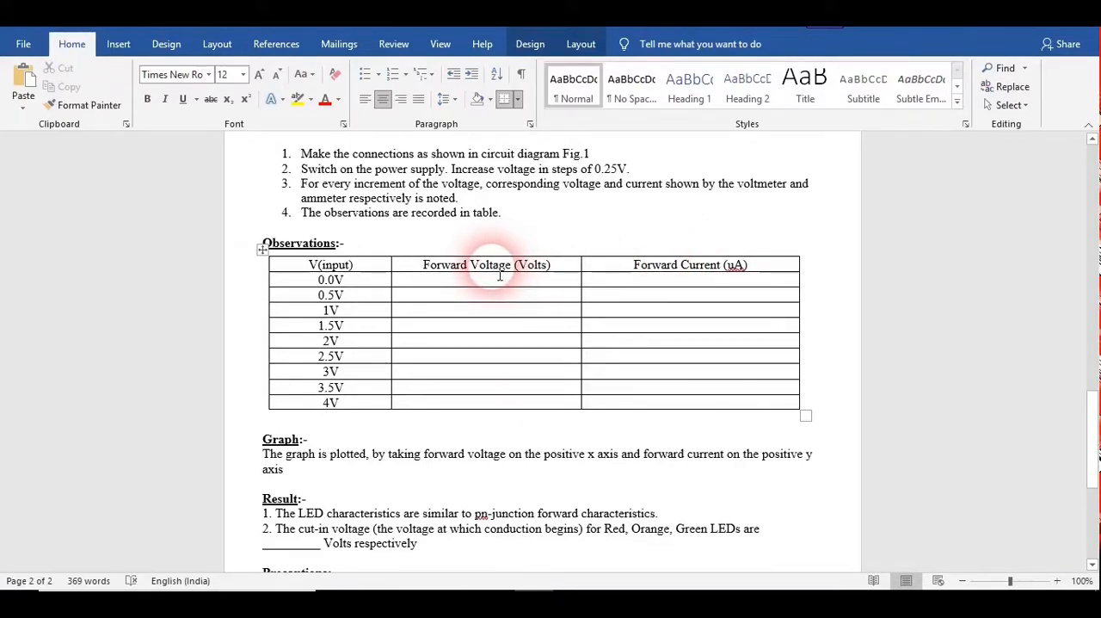
click(303, 270)
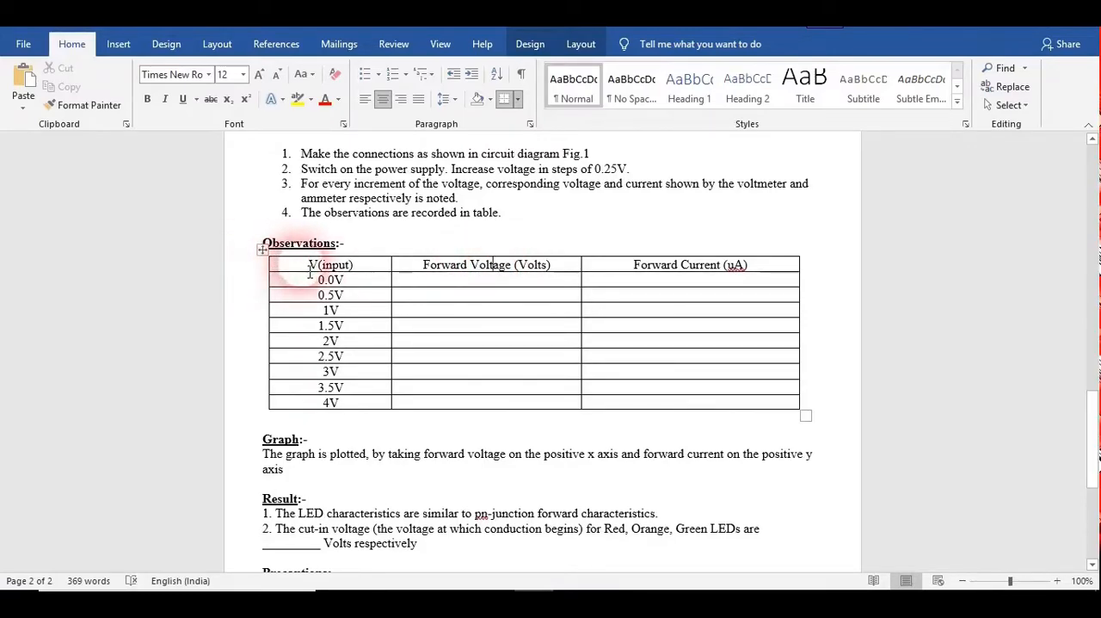
click(689, 482)
click(750, 391)
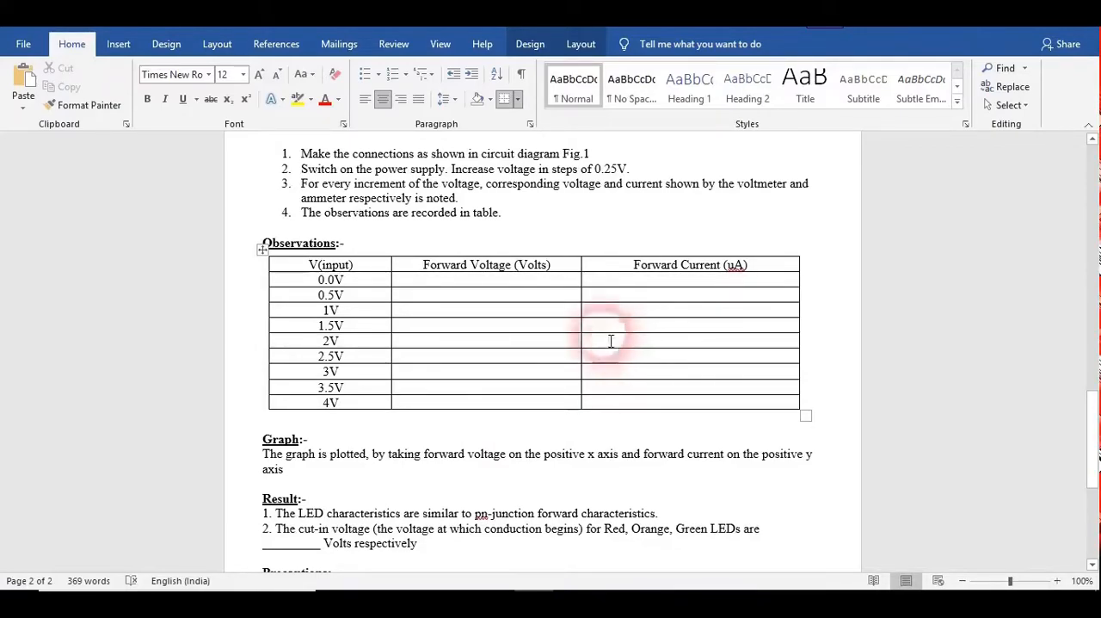
click(522, 280)
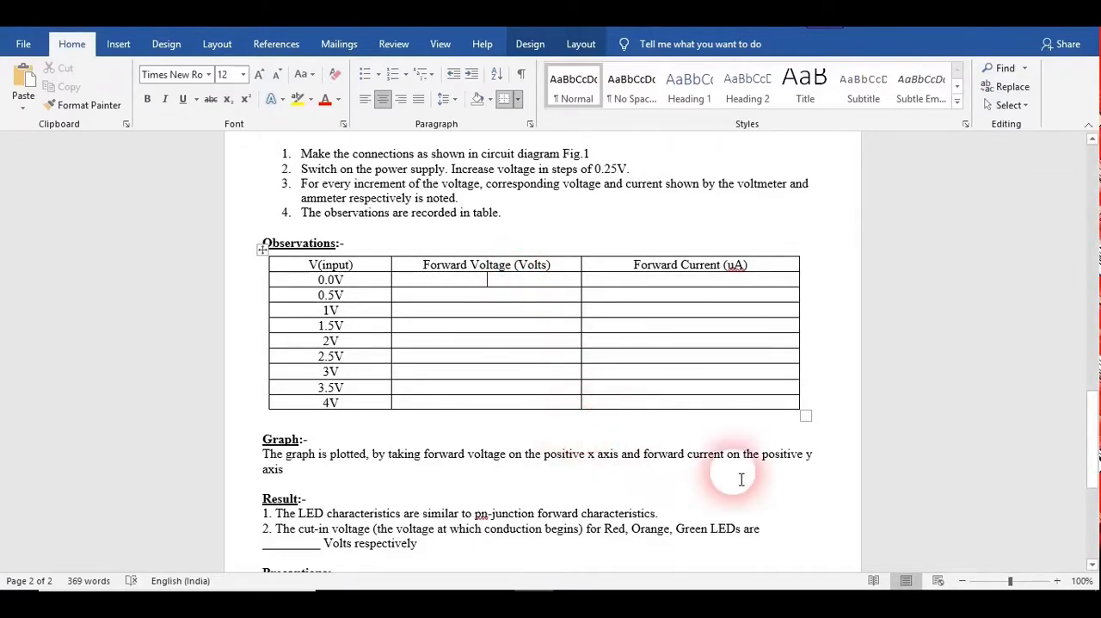
Review the Result section's statement and blank for the cut-in voltages of the red, orange and green LEDs
drag(1093, 389, 1090, 444)
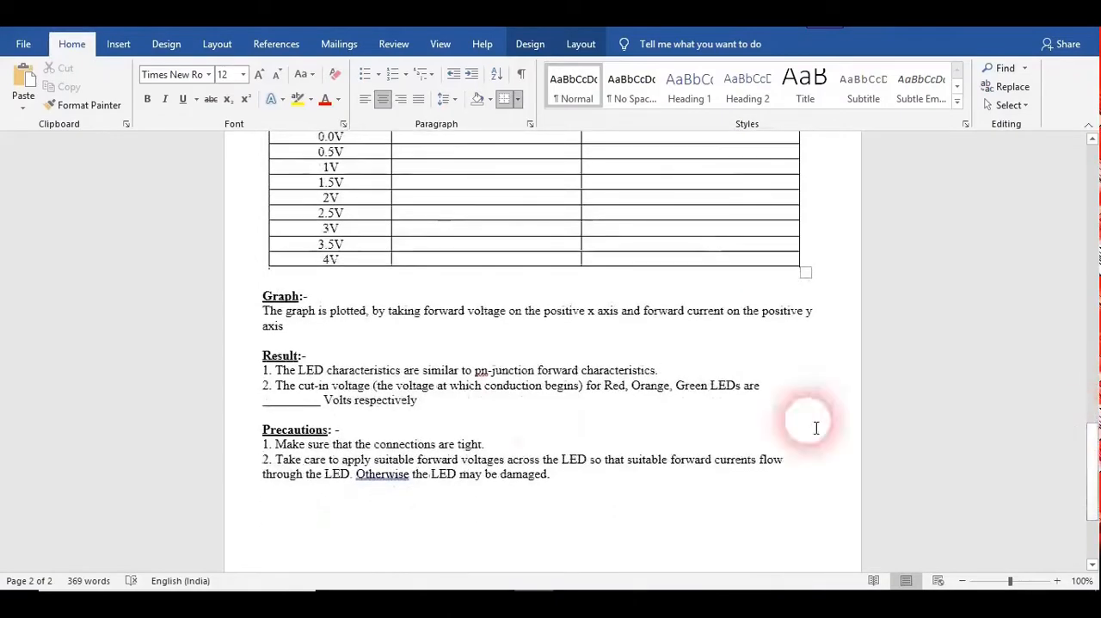
click(306, 401)
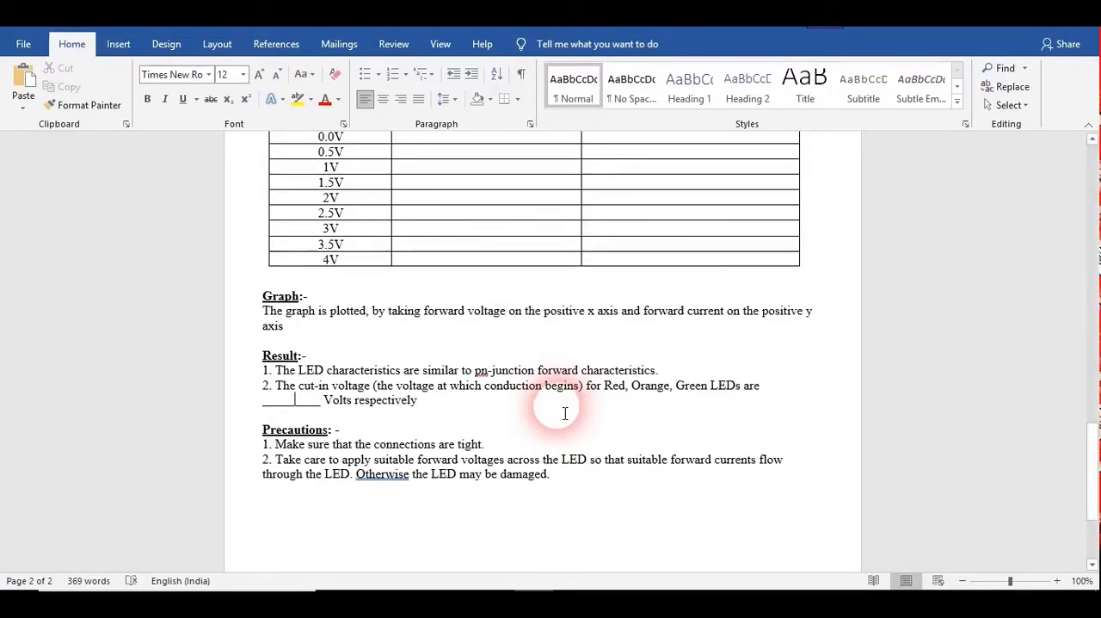
drag(543, 392, 513, 391)
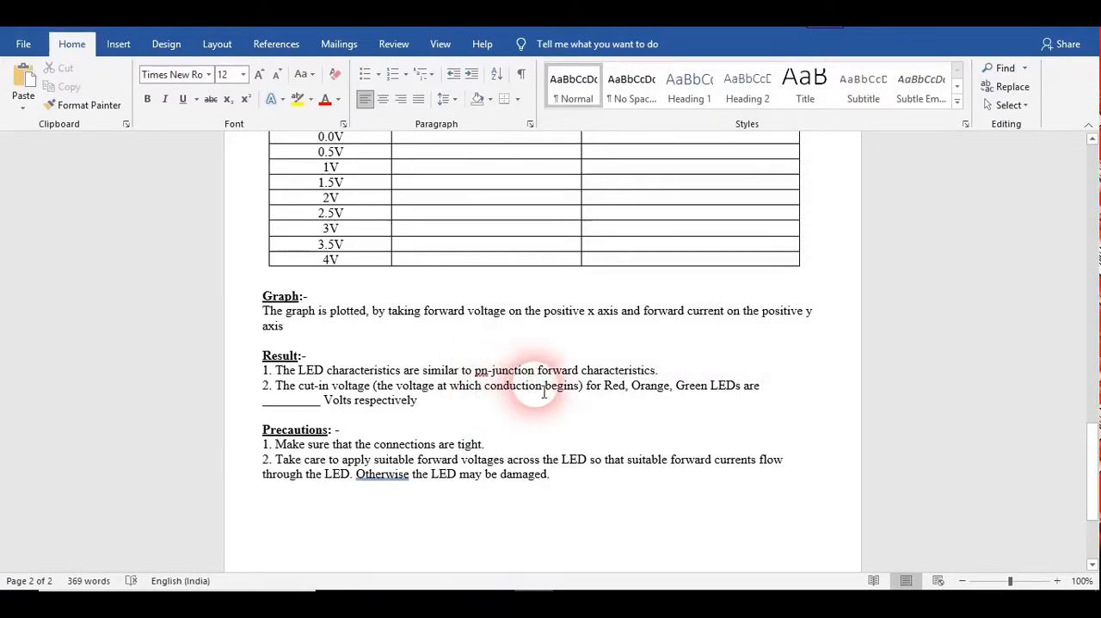
click(535, 393)
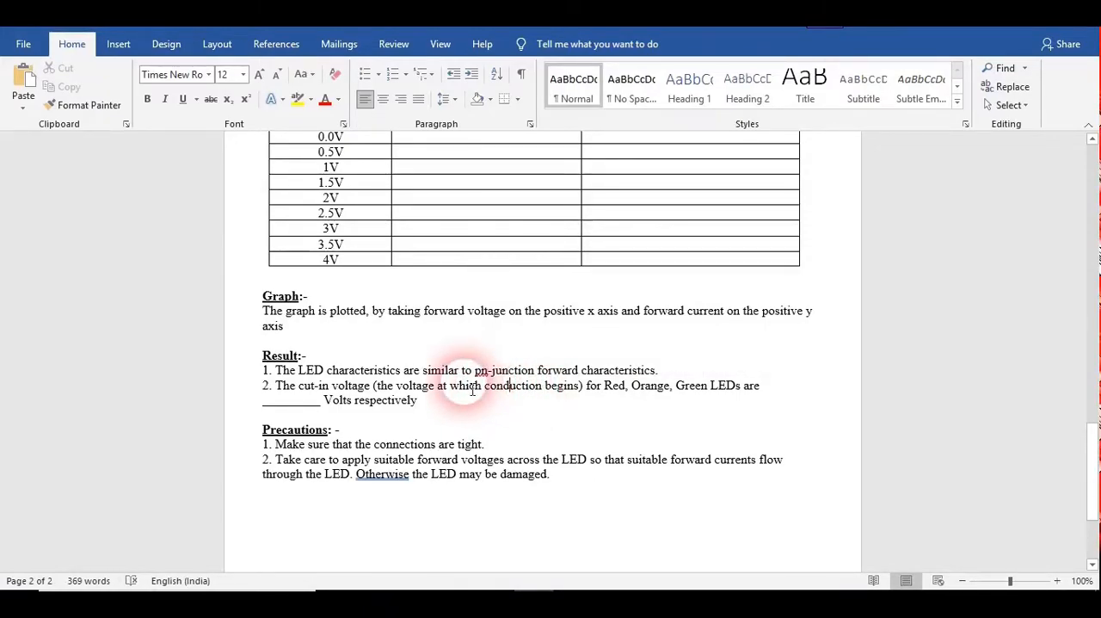